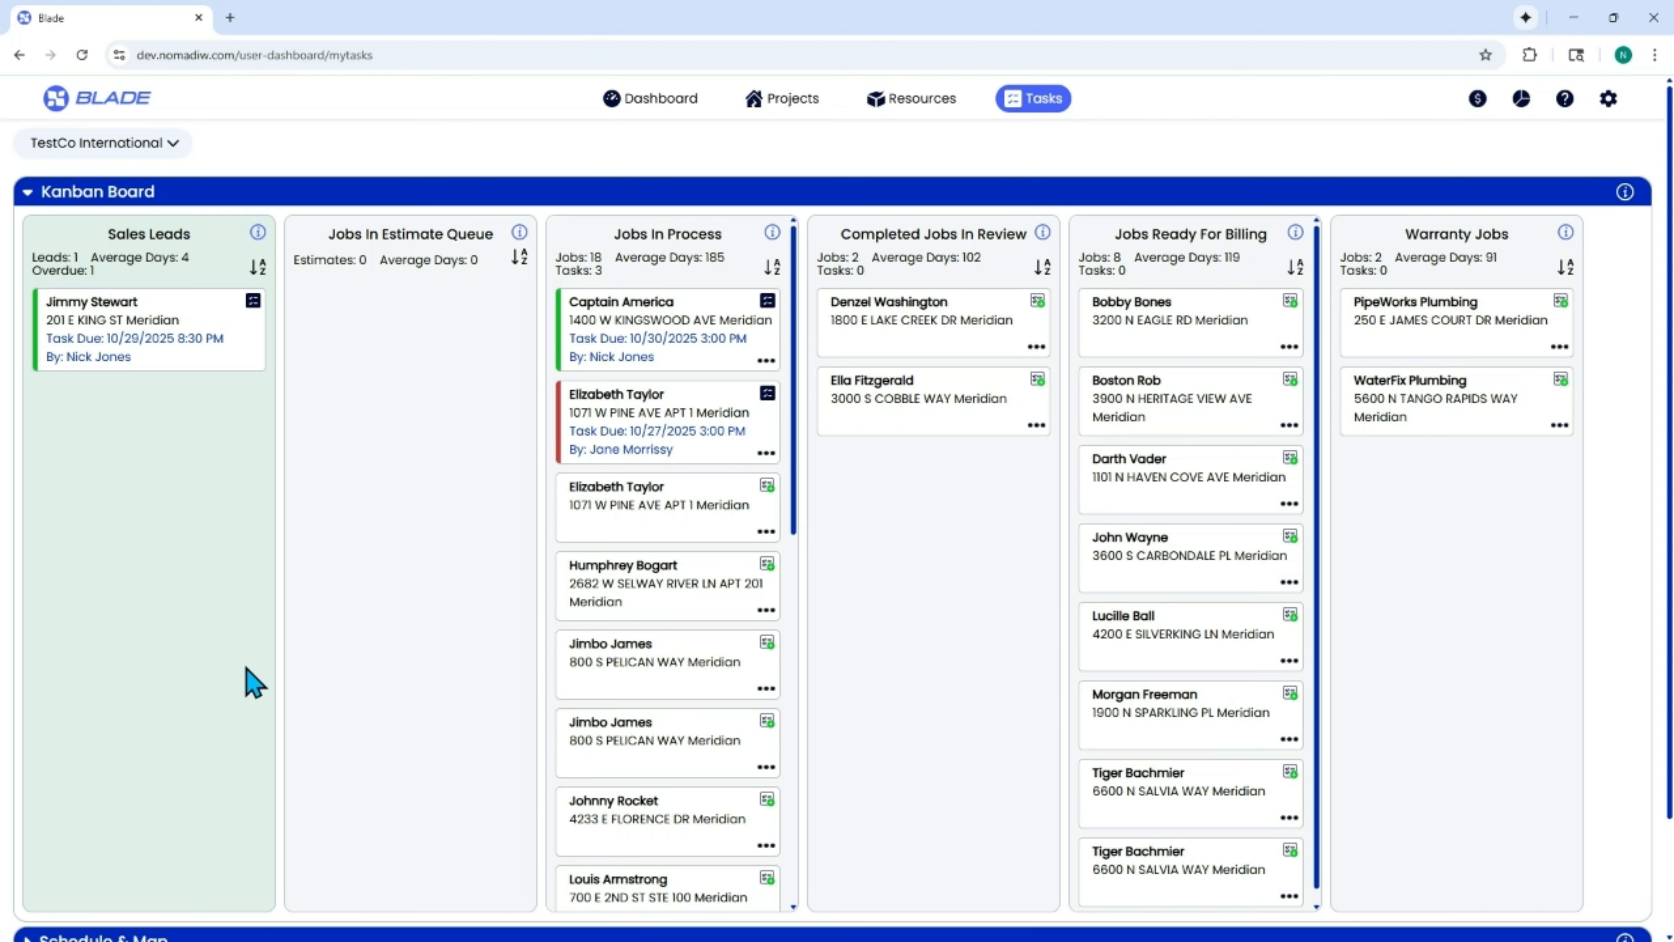
# Review the Kanban board's Jobs In Process, Completed Jobs In Review, Jobs Ready For Billing and Warranty Jobs columns.
pyautogui.scroll(-2, 247, 676)
pyautogui.scroll(2, 244, 677)
pyautogui.moveTo(616, 237); pyautogui.dragTo(734, 238)
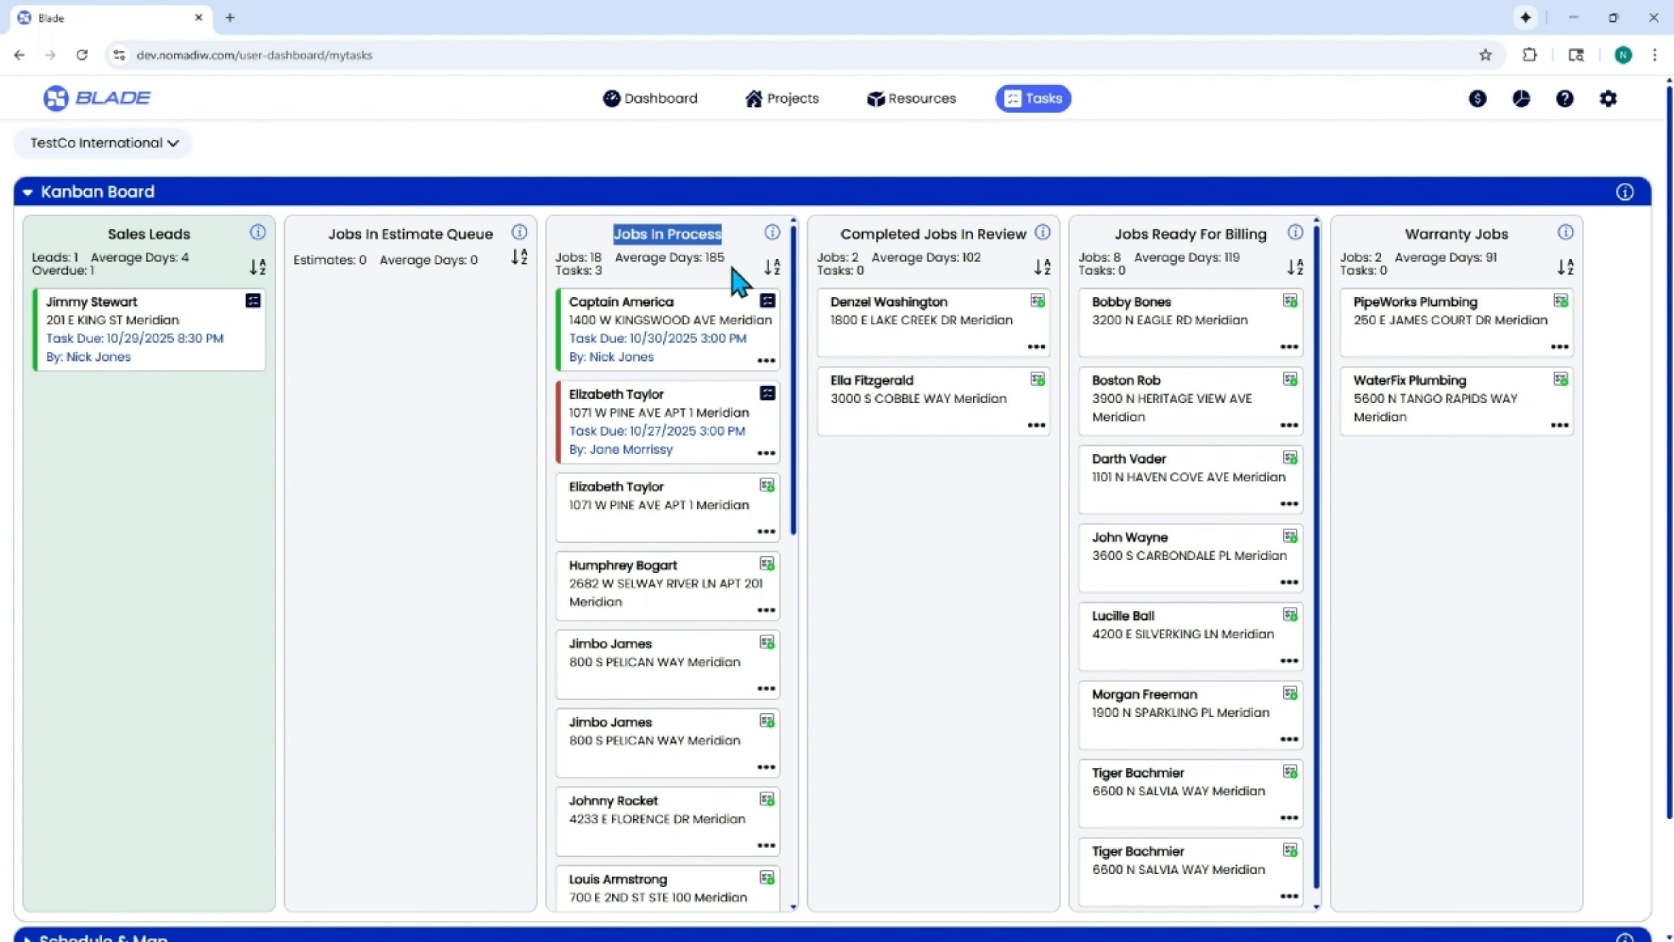
pyautogui.scroll(-3, 704, 442)
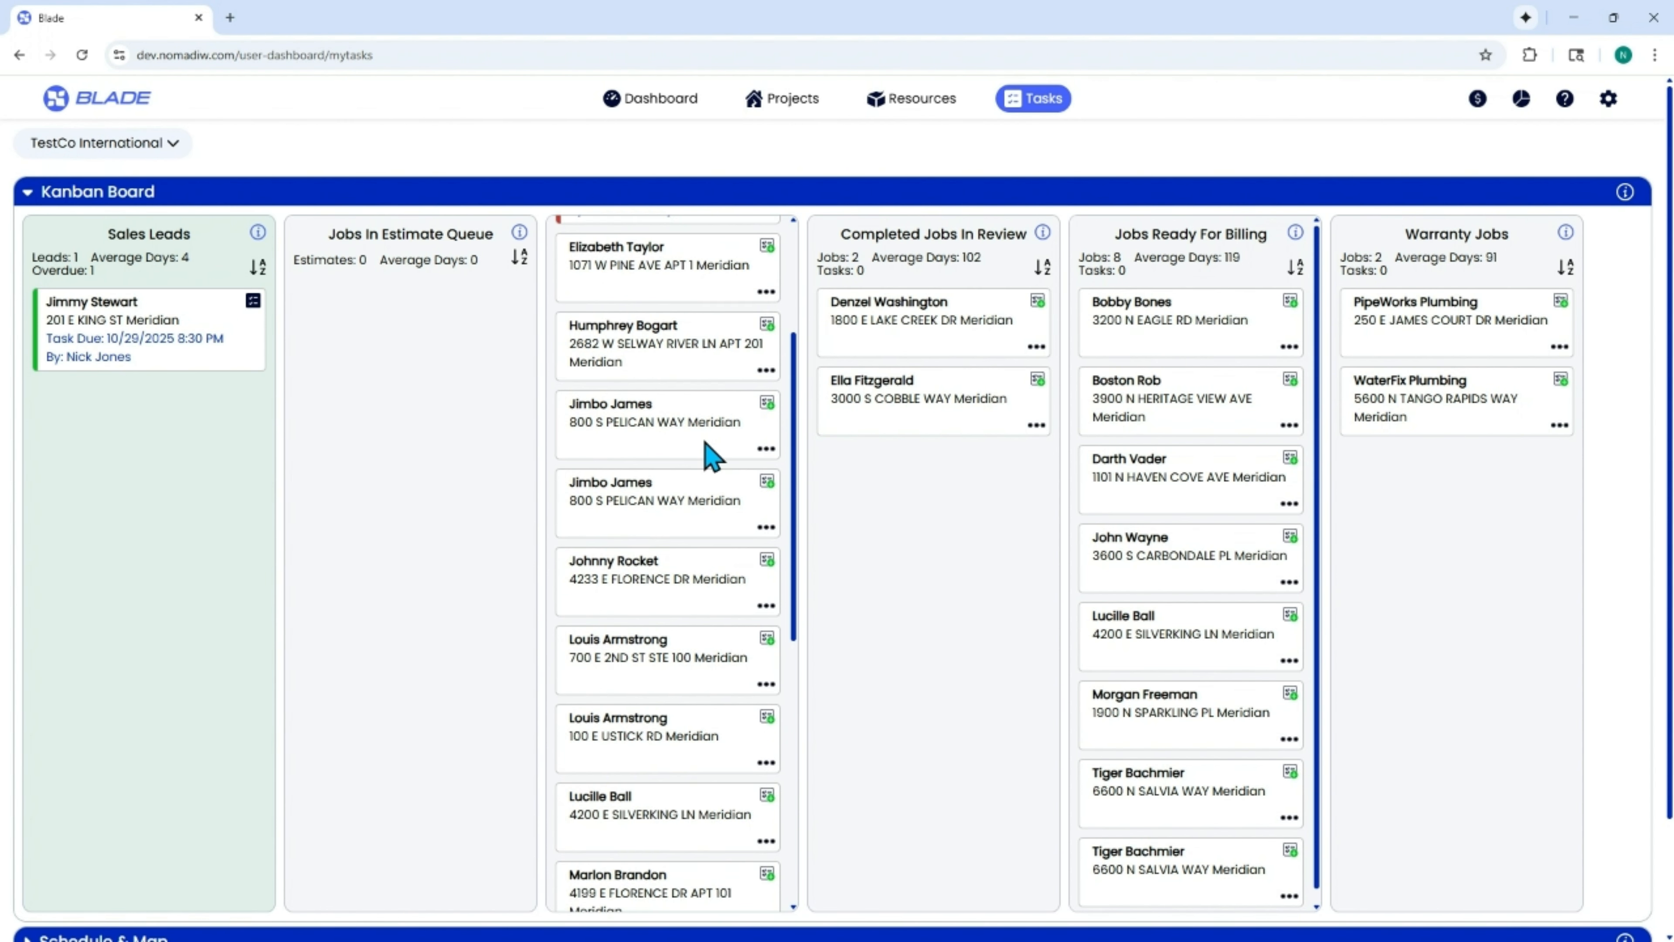
pyautogui.scroll(-3, 710, 455)
pyautogui.scroll(6, 712, 458)
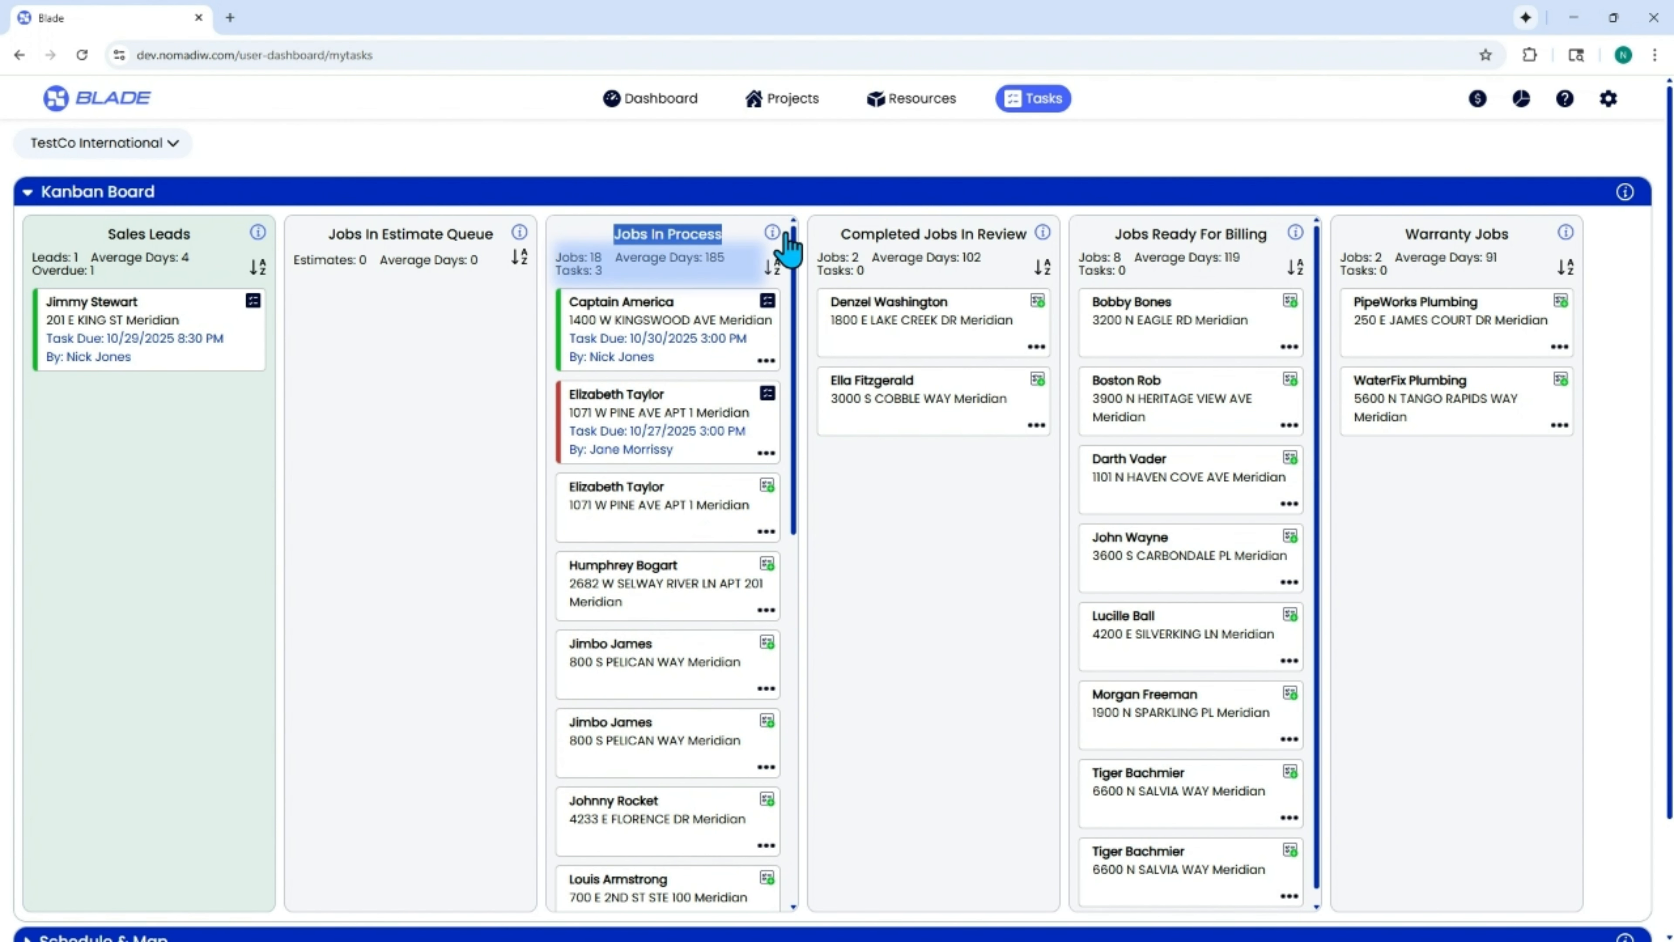
pyautogui.moveTo(844, 231); pyautogui.dragTo(1028, 238)
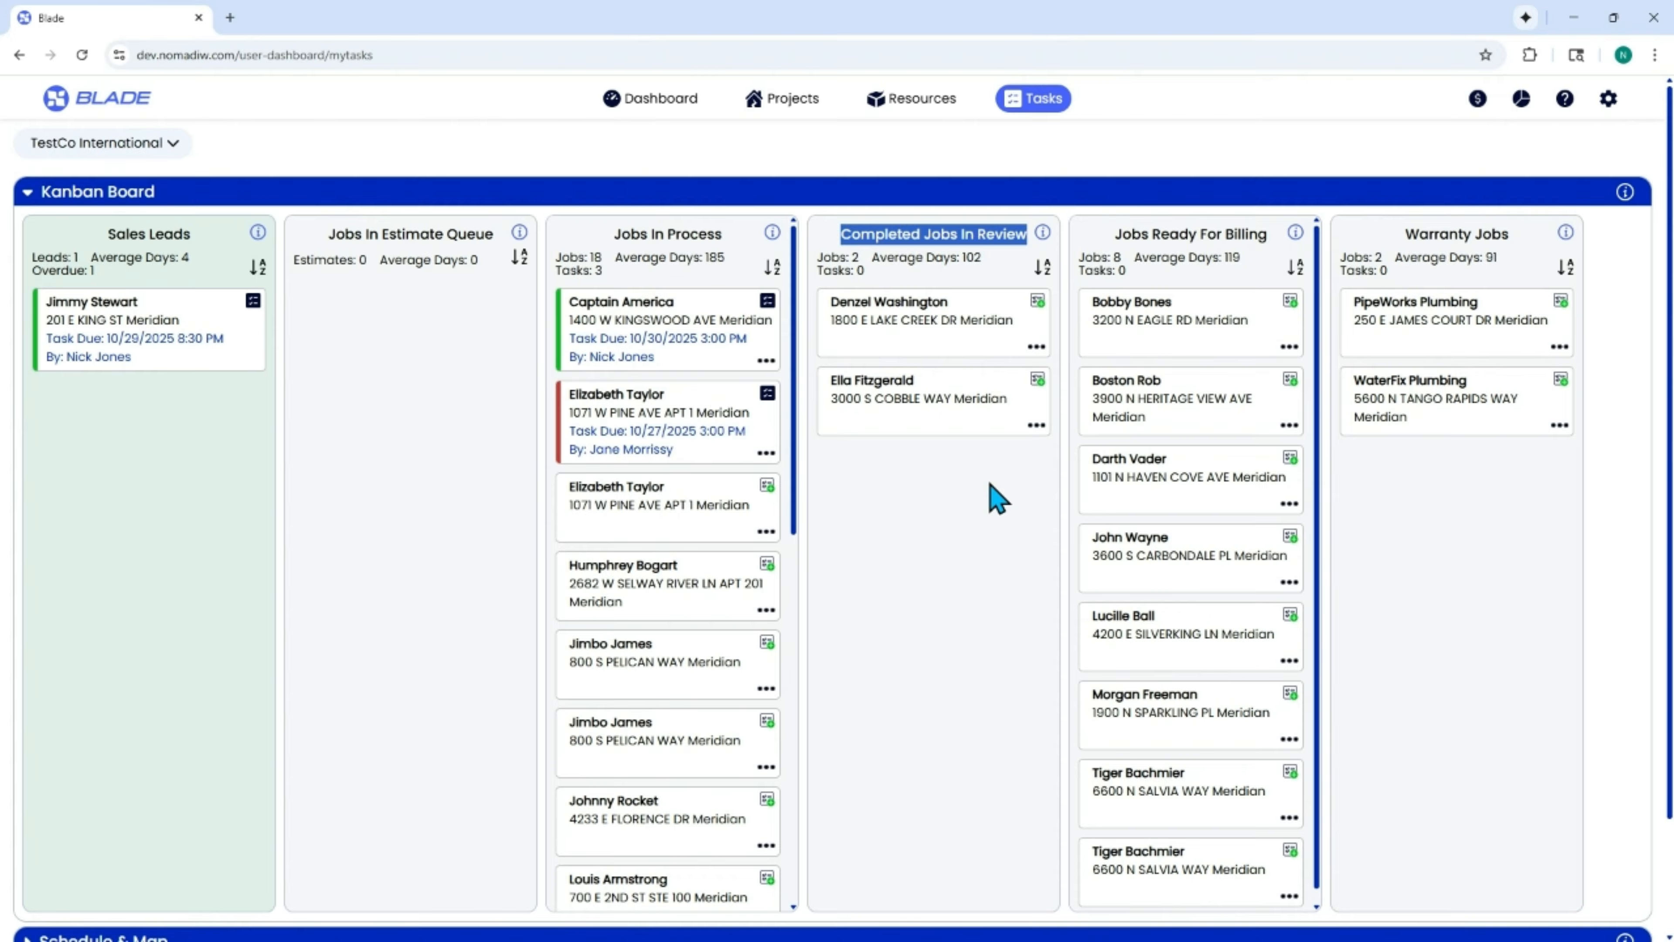
pyautogui.click(936, 479)
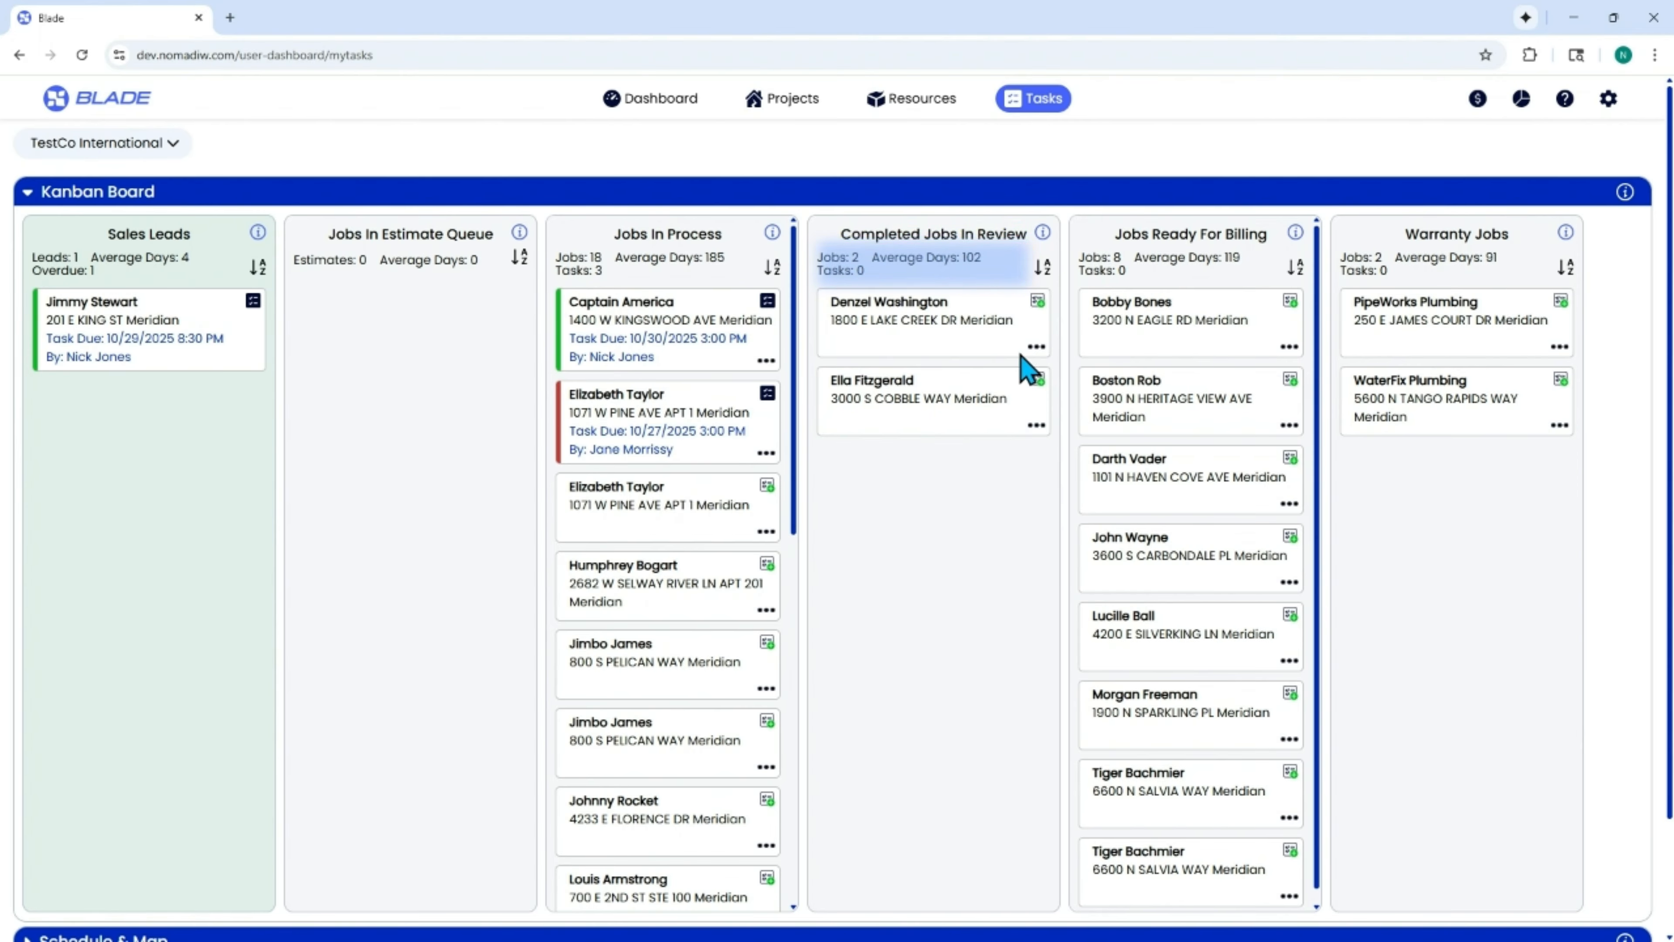
pyautogui.moveTo(1113, 234); pyautogui.dragTo(1268, 238)
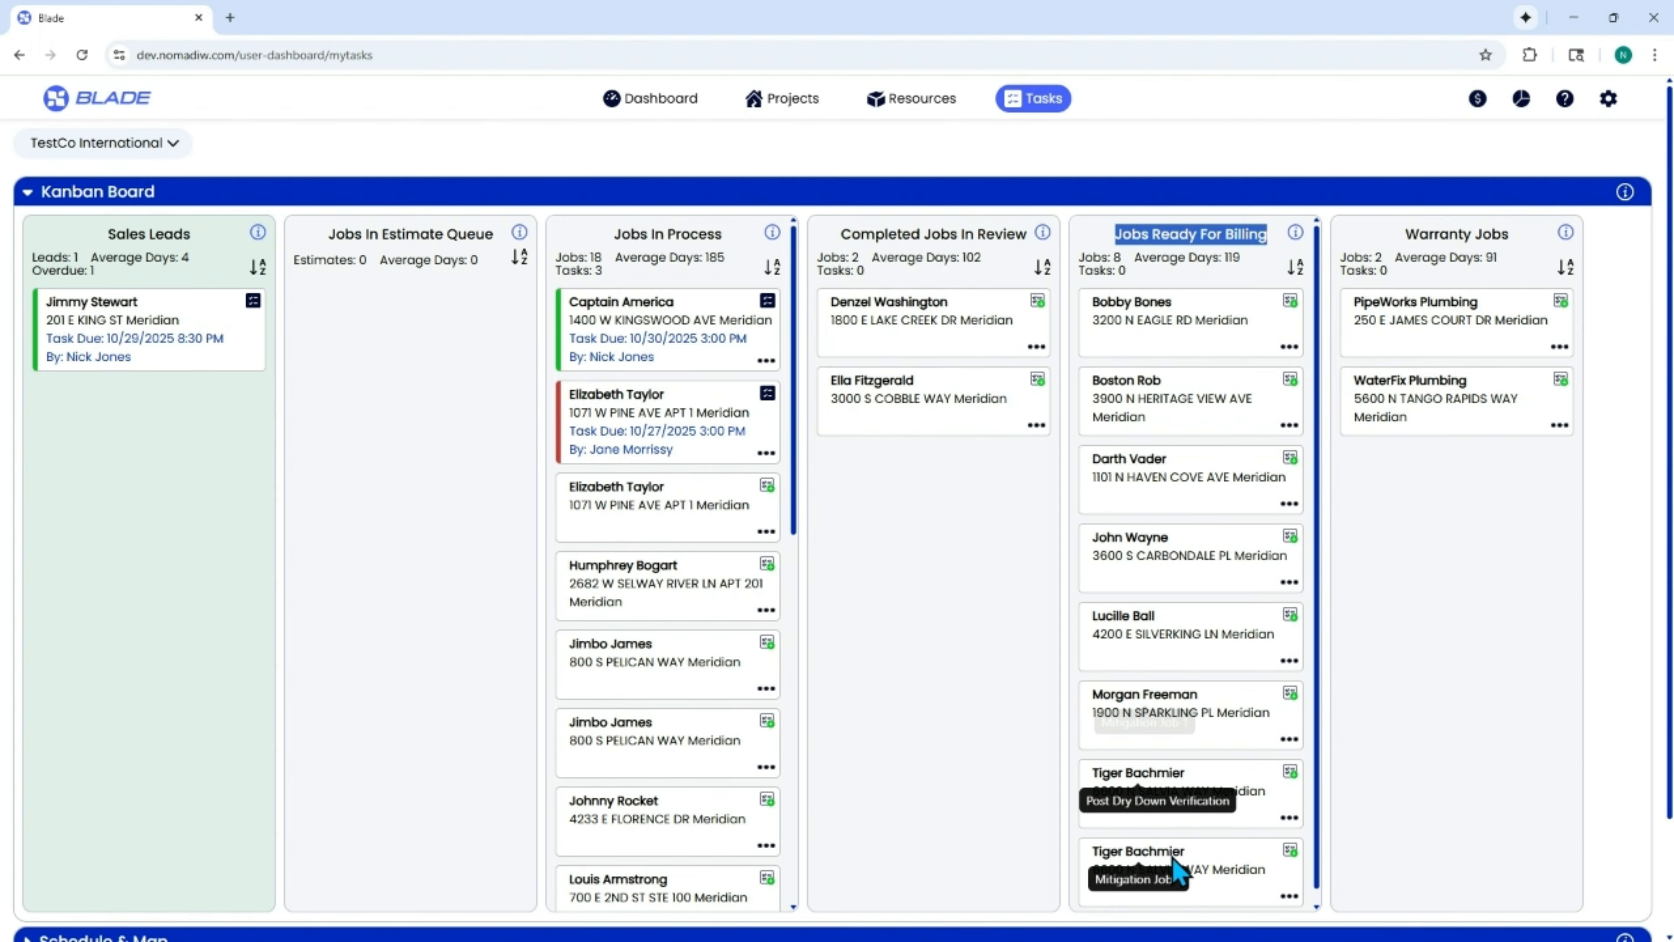
pyautogui.click(961, 605)
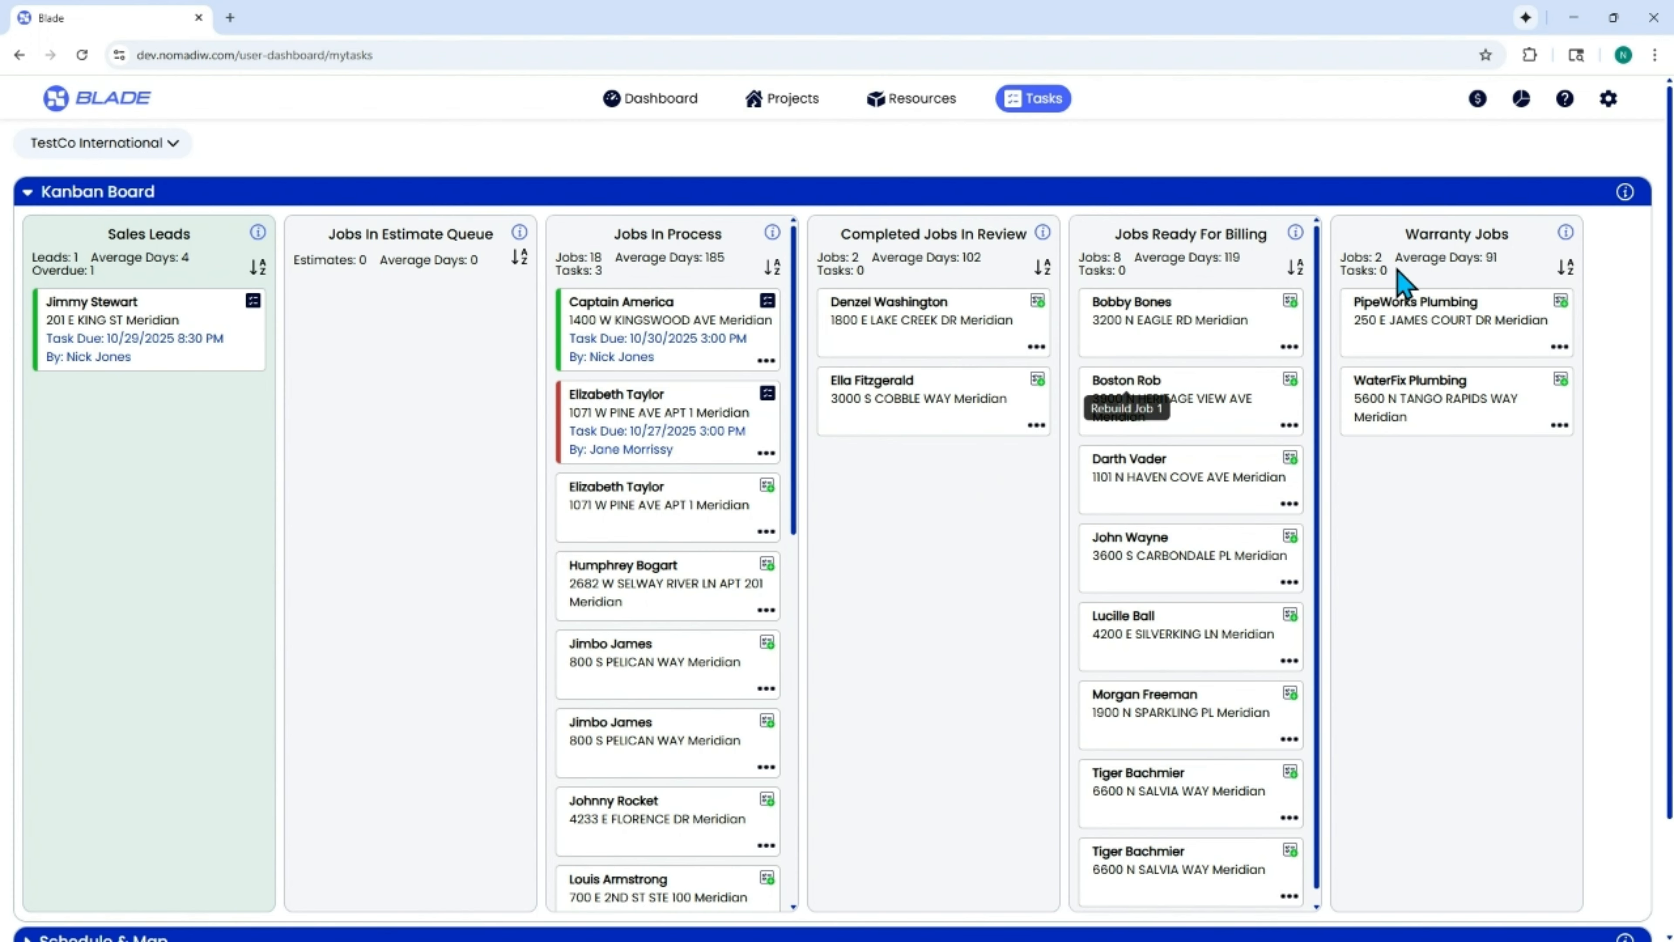
pyautogui.moveTo(1406, 234); pyautogui.dragTo(1516, 237)
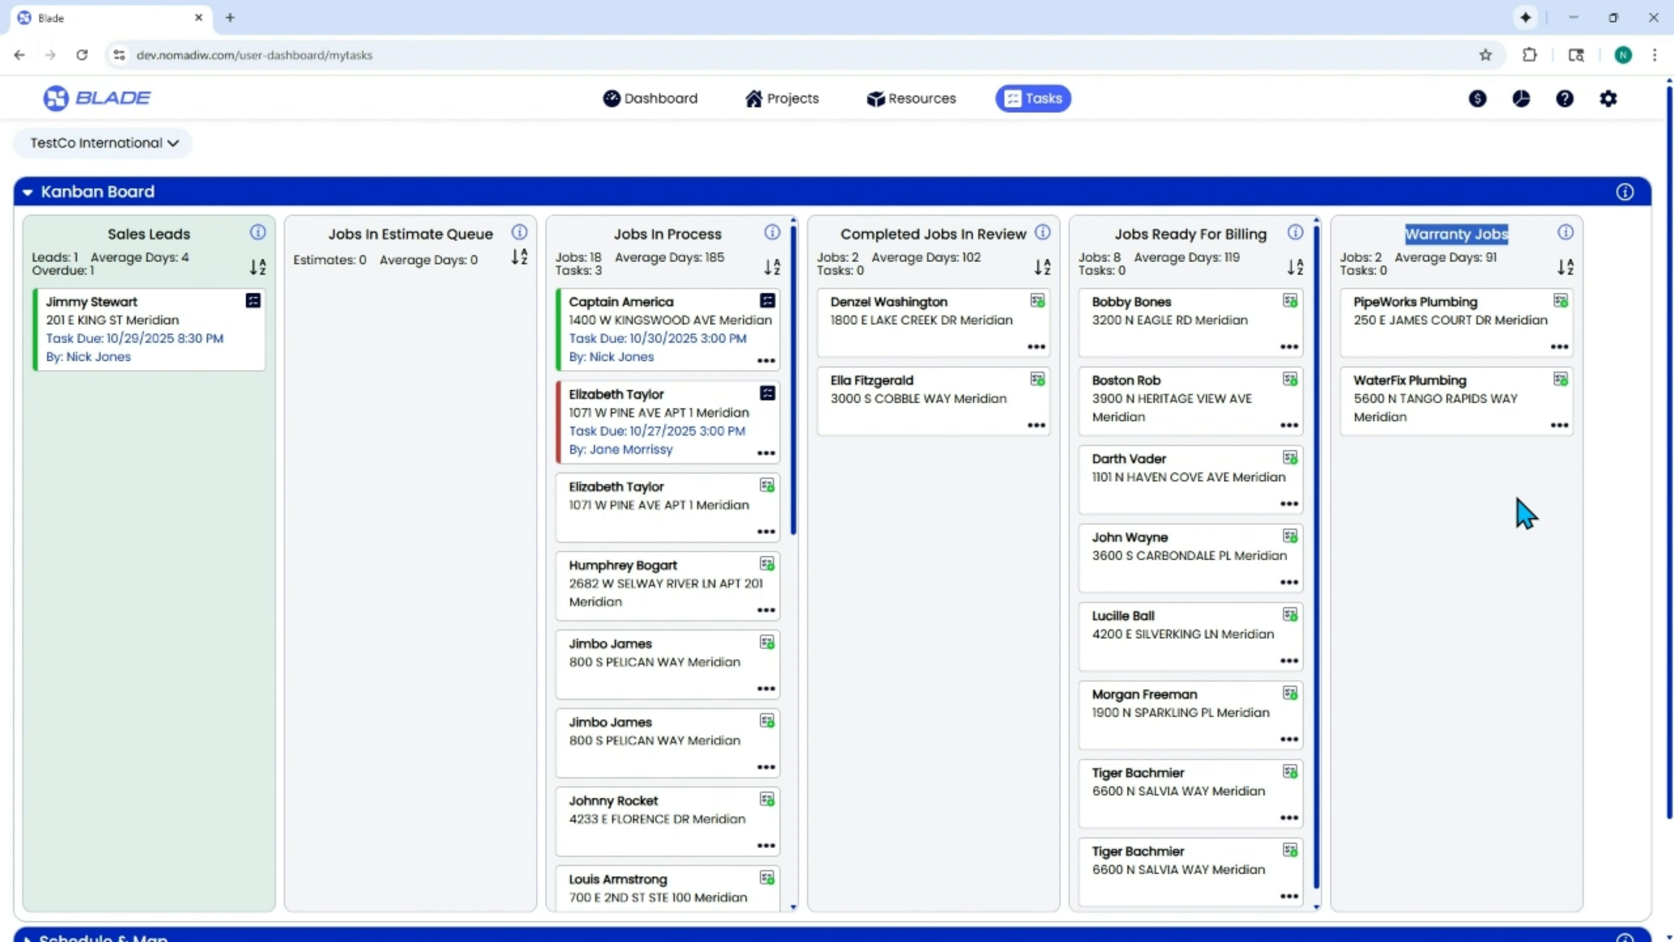
pyautogui.click(1524, 515)
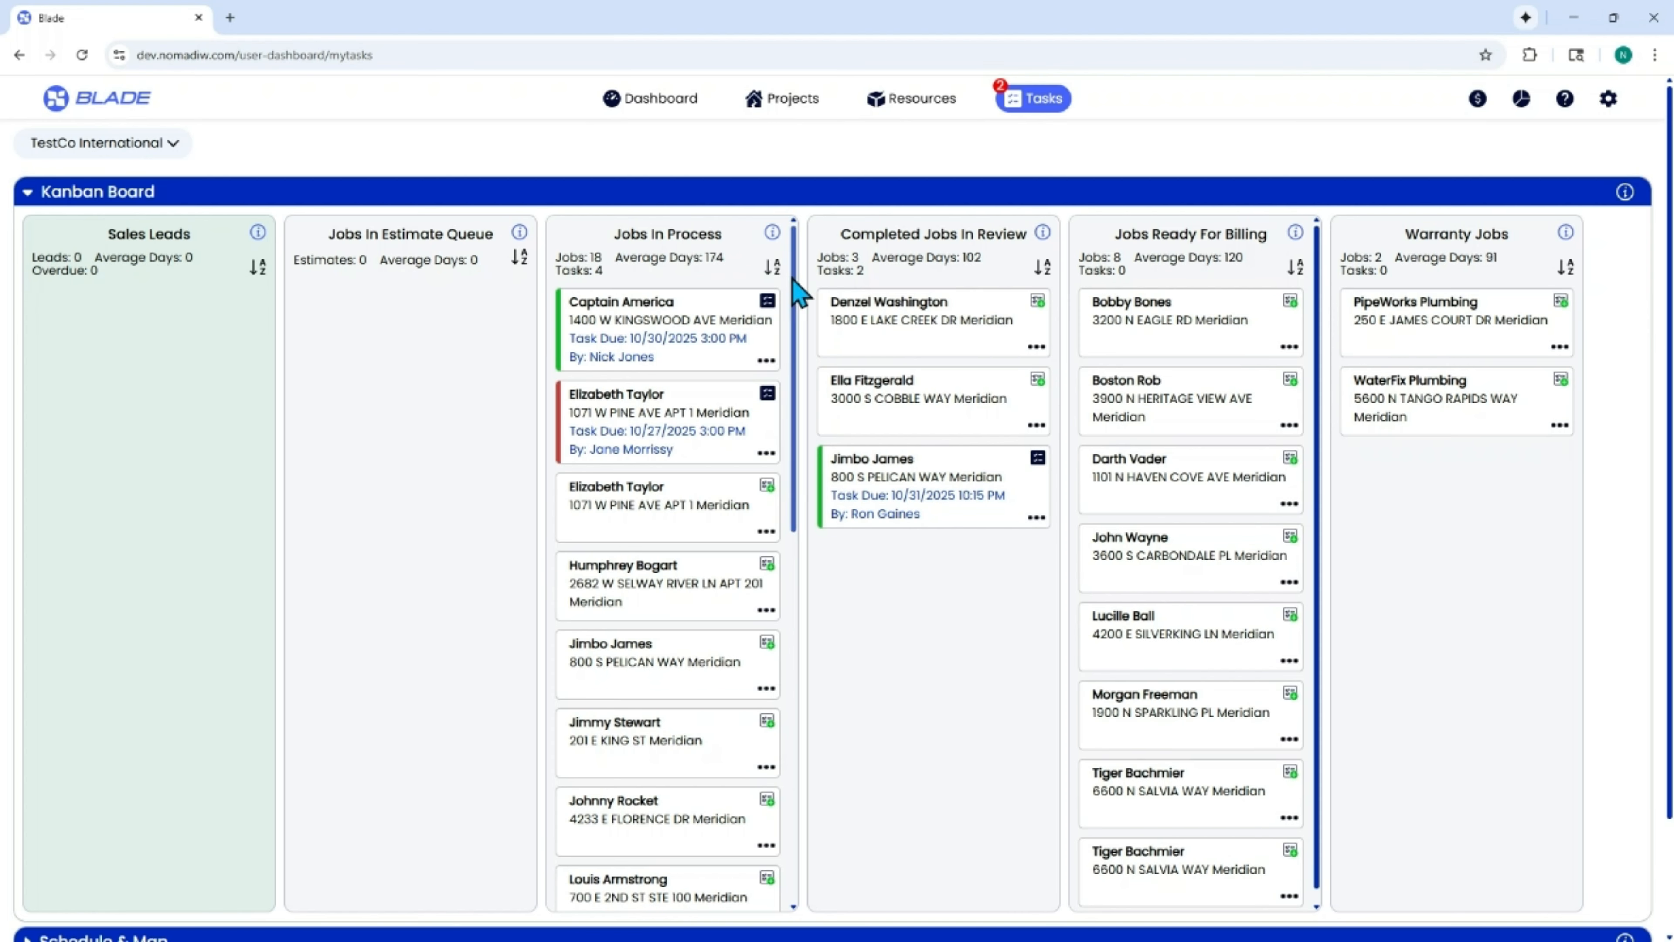
# Sort the Jobs In Process cards by Assigned To, by Due Date, and by Assigned To again.
pyautogui.click(773, 266)
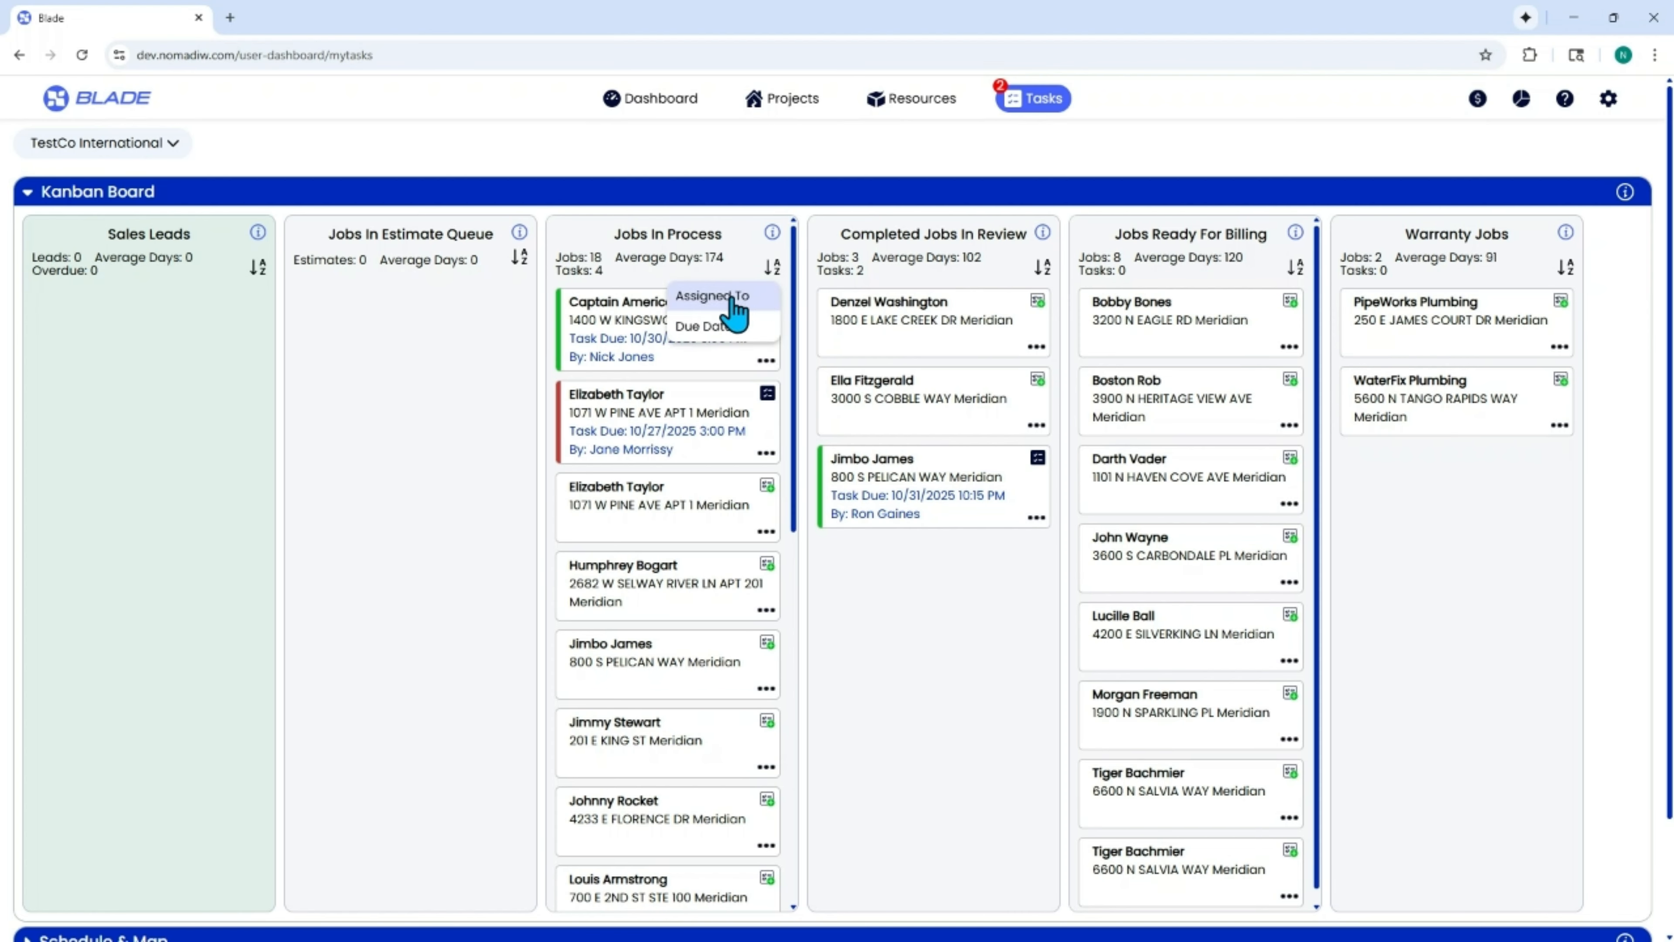
pyautogui.click(712, 296)
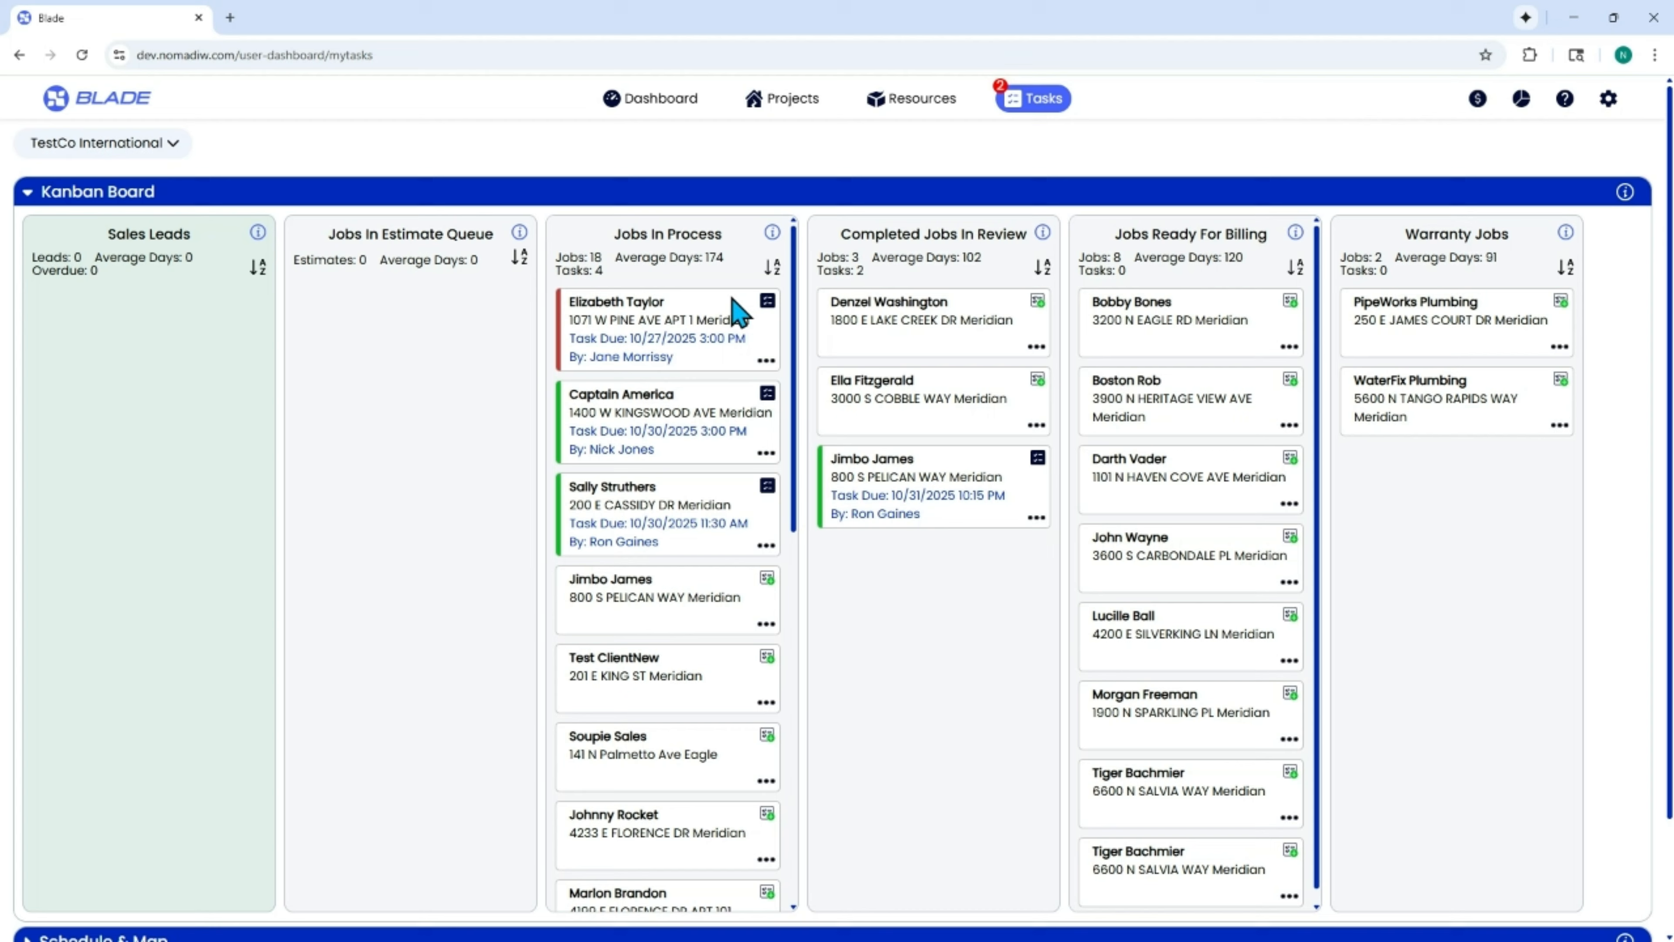
pyautogui.click(773, 266)
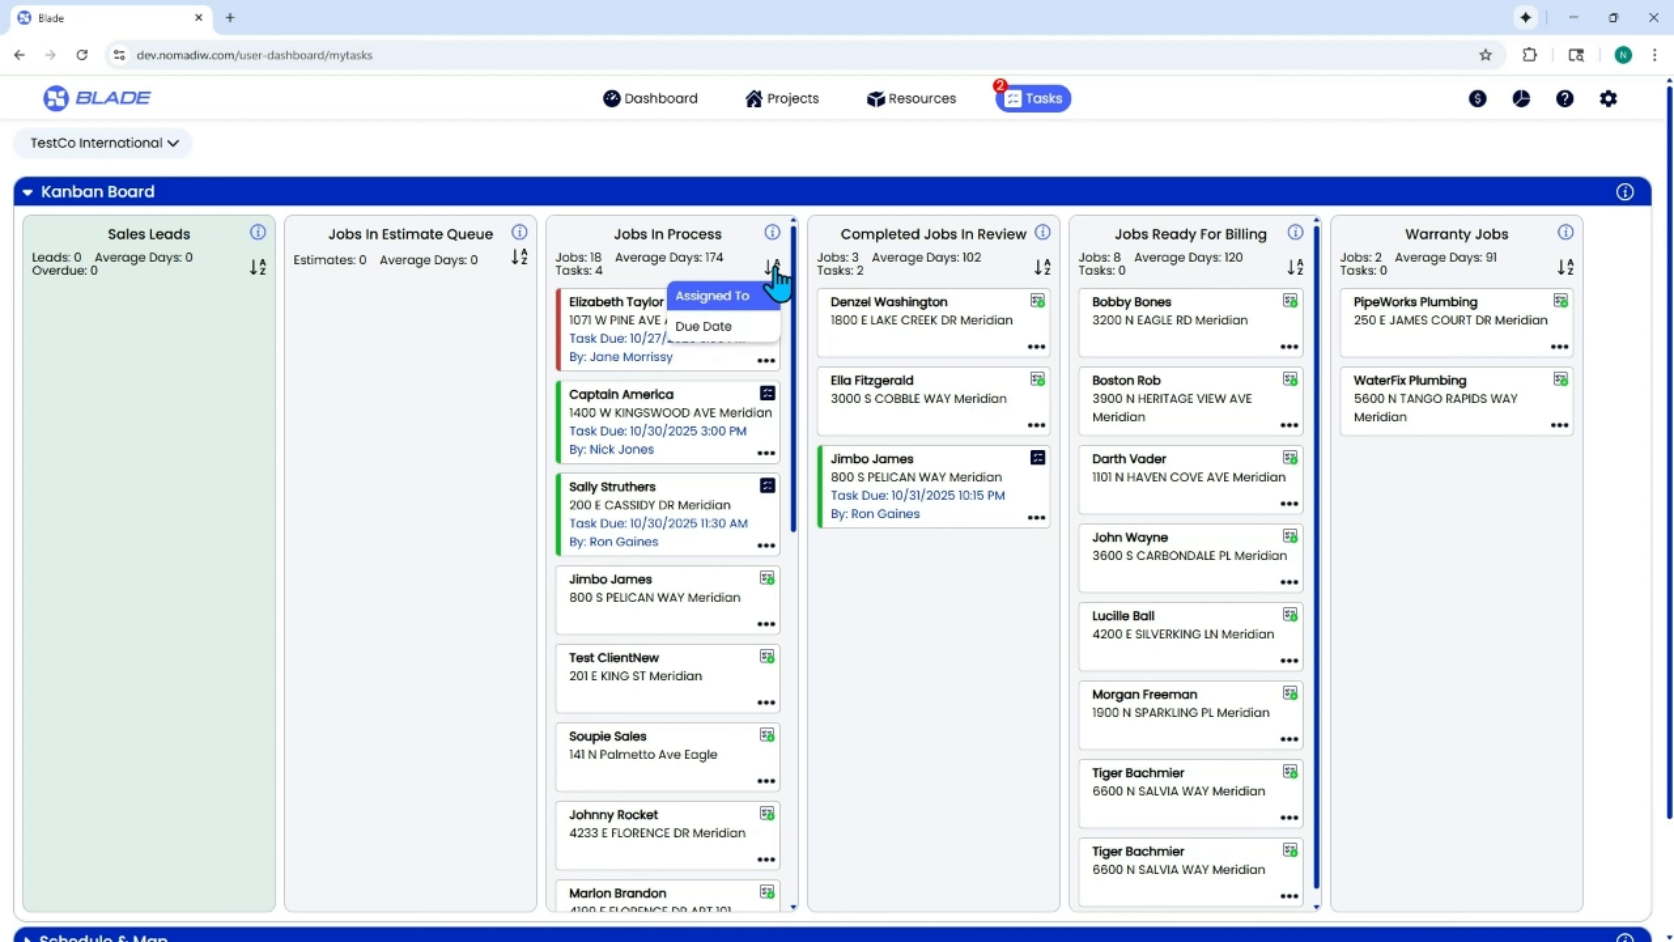
pyautogui.click(715, 327)
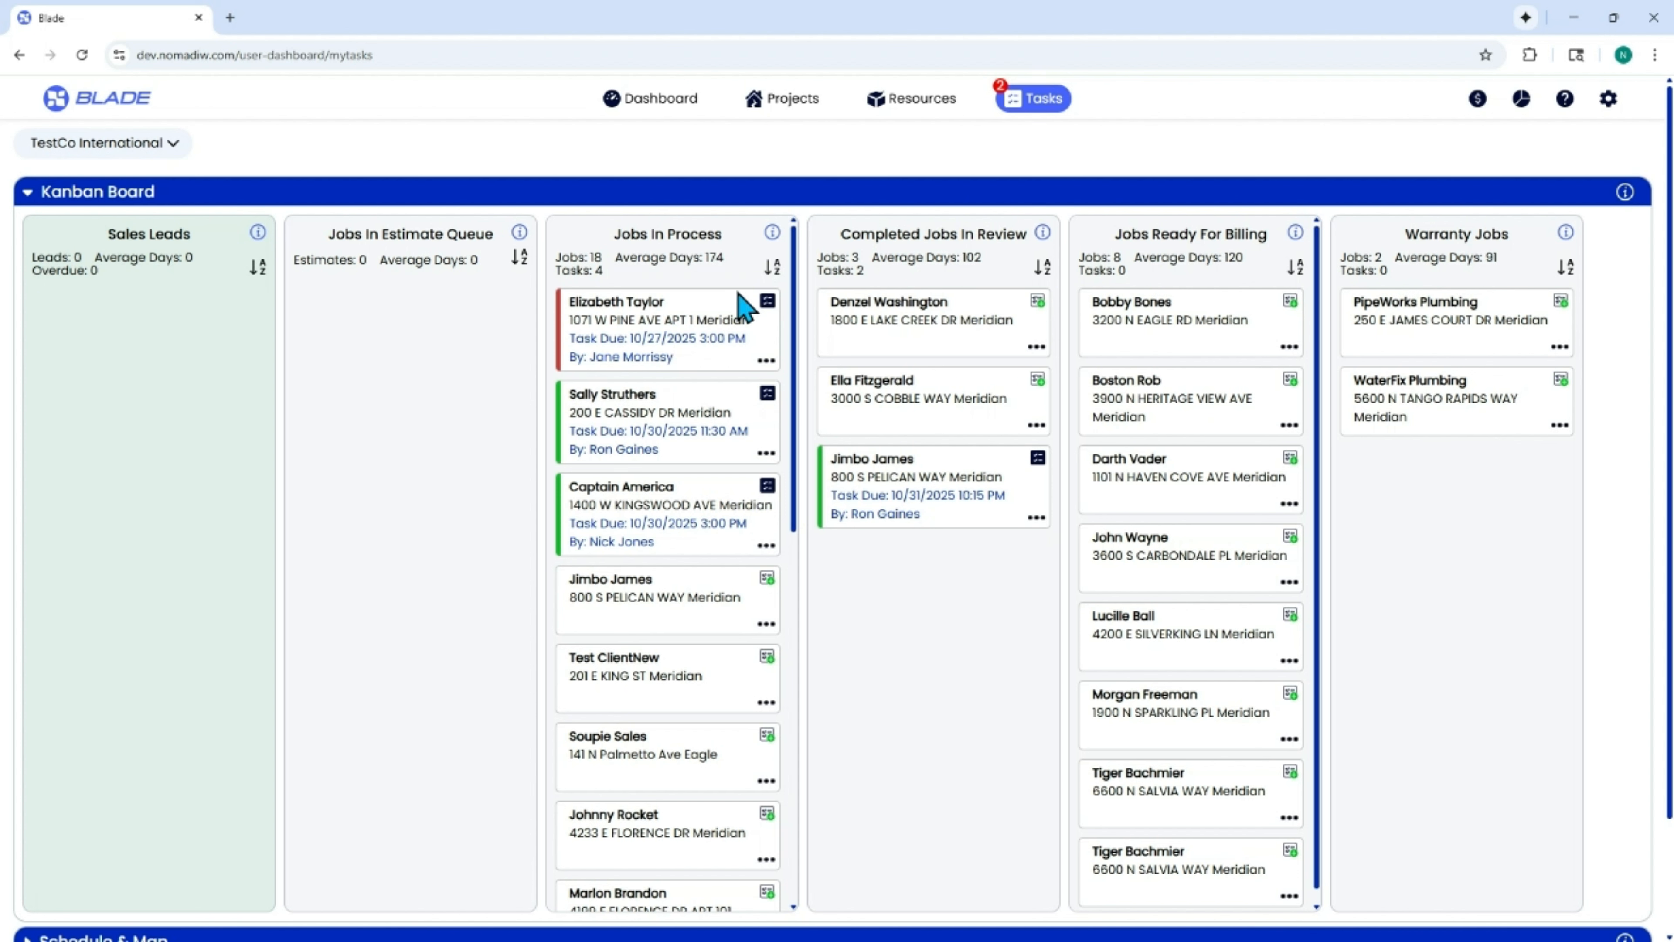
pyautogui.click(773, 266)
pyautogui.click(762, 300)
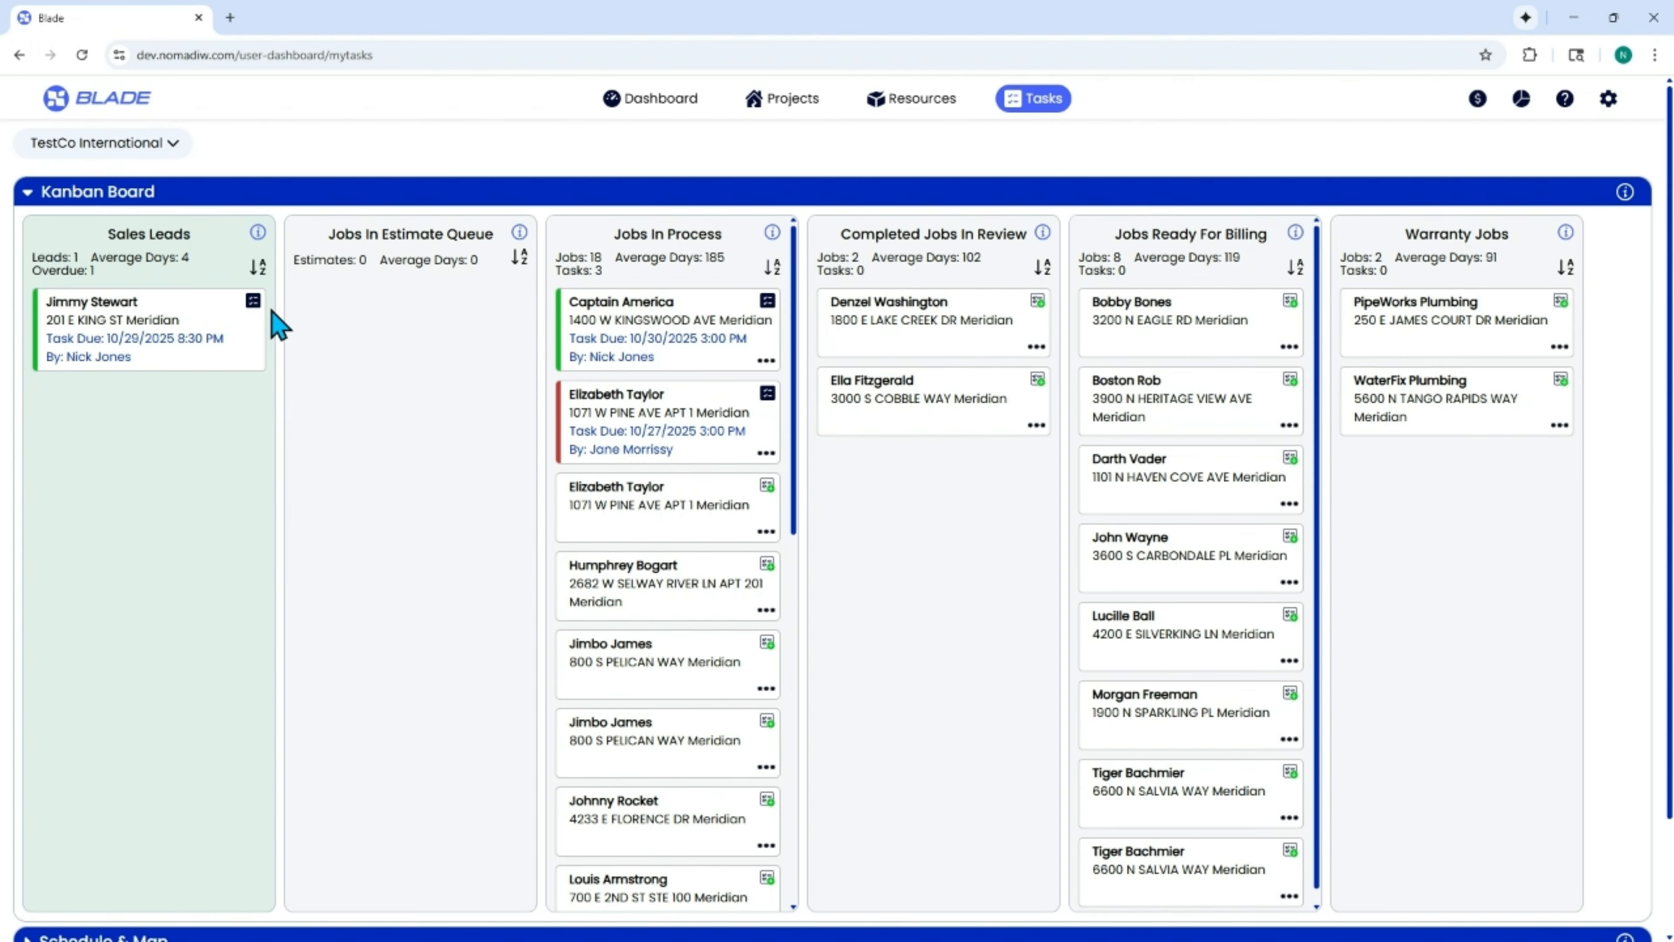
# Open the only card in the Sales Leads column and set its referral source to WaterFix Plumbing.
pyautogui.click(259, 321)
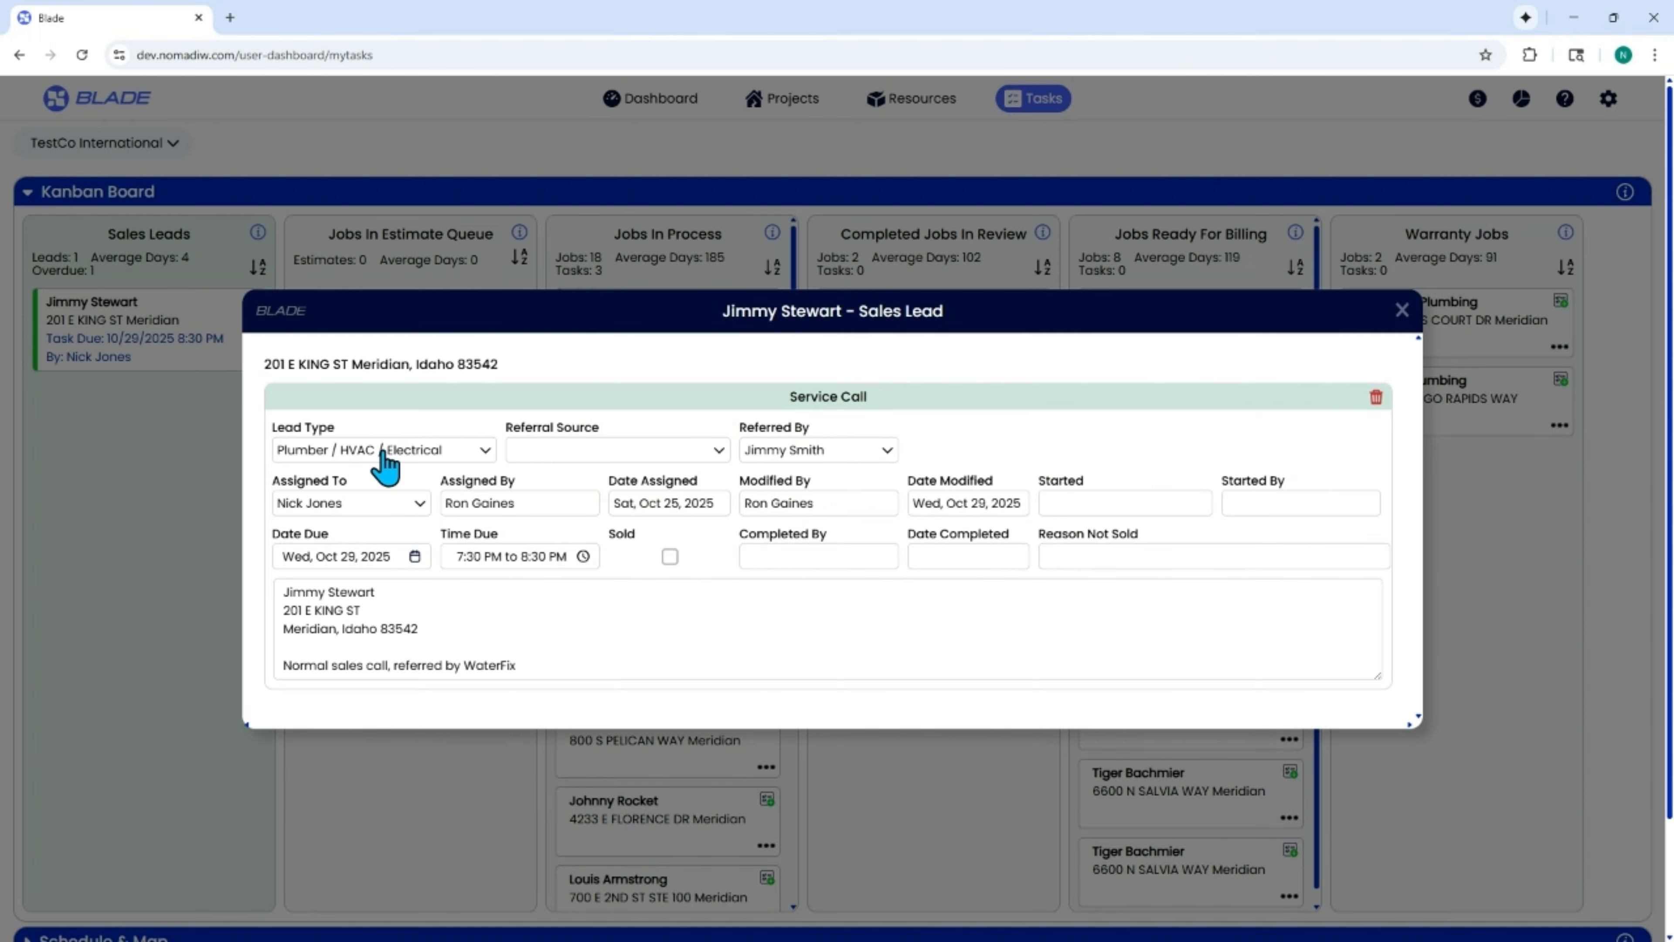
pyautogui.click(584, 455)
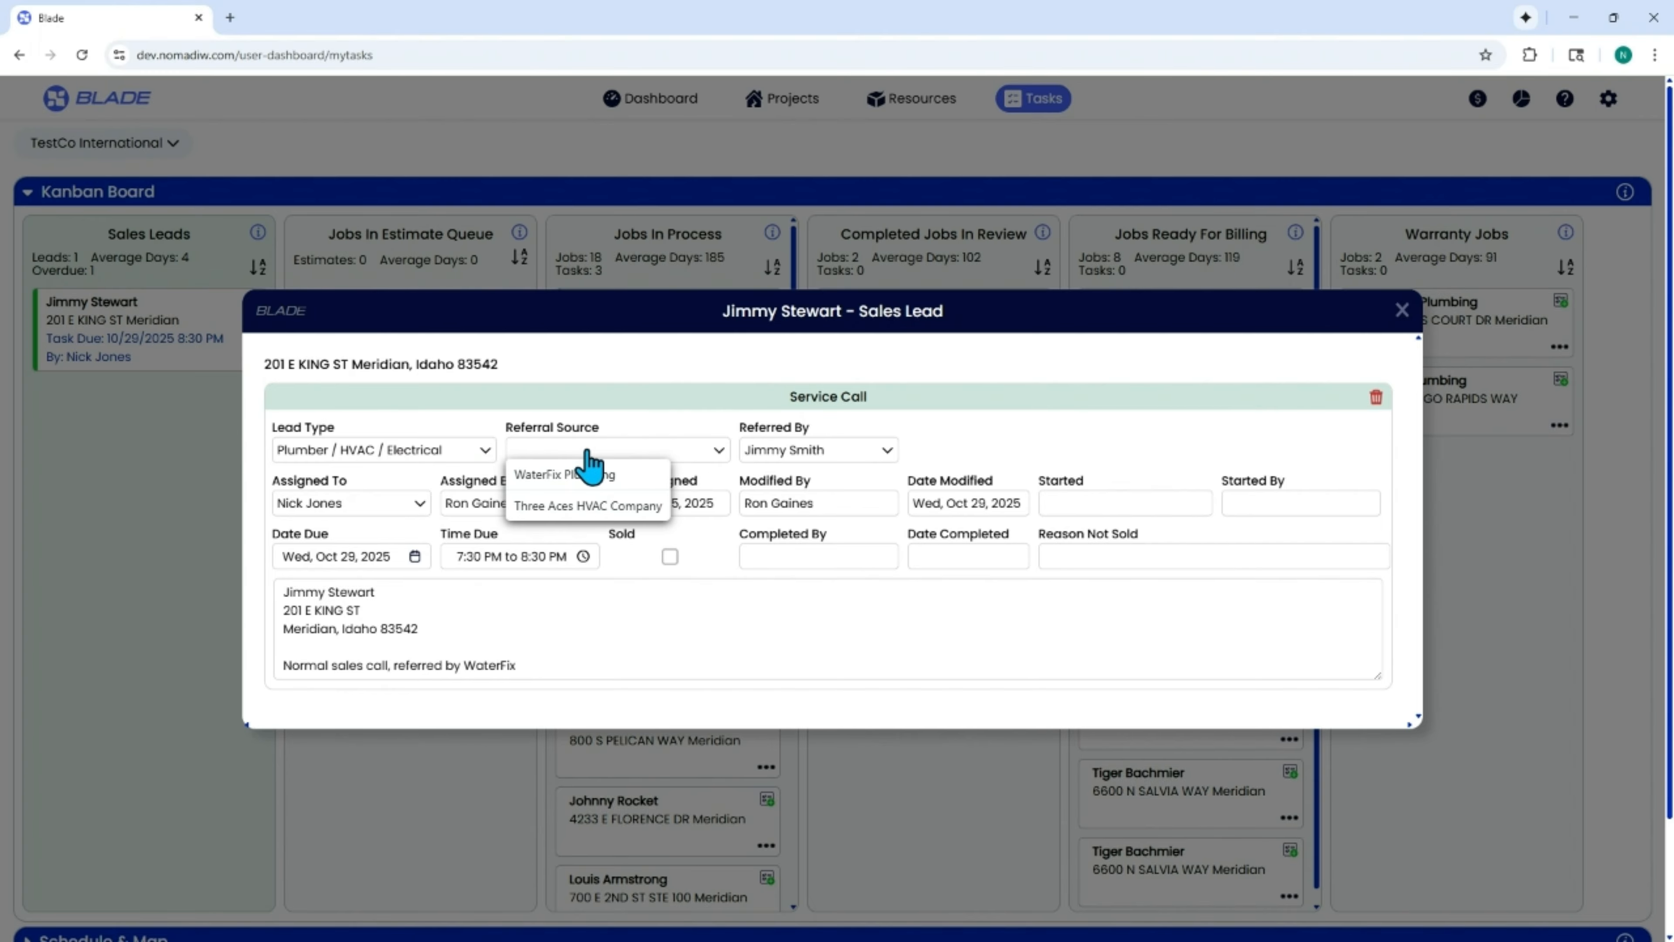
pyautogui.click(603, 477)
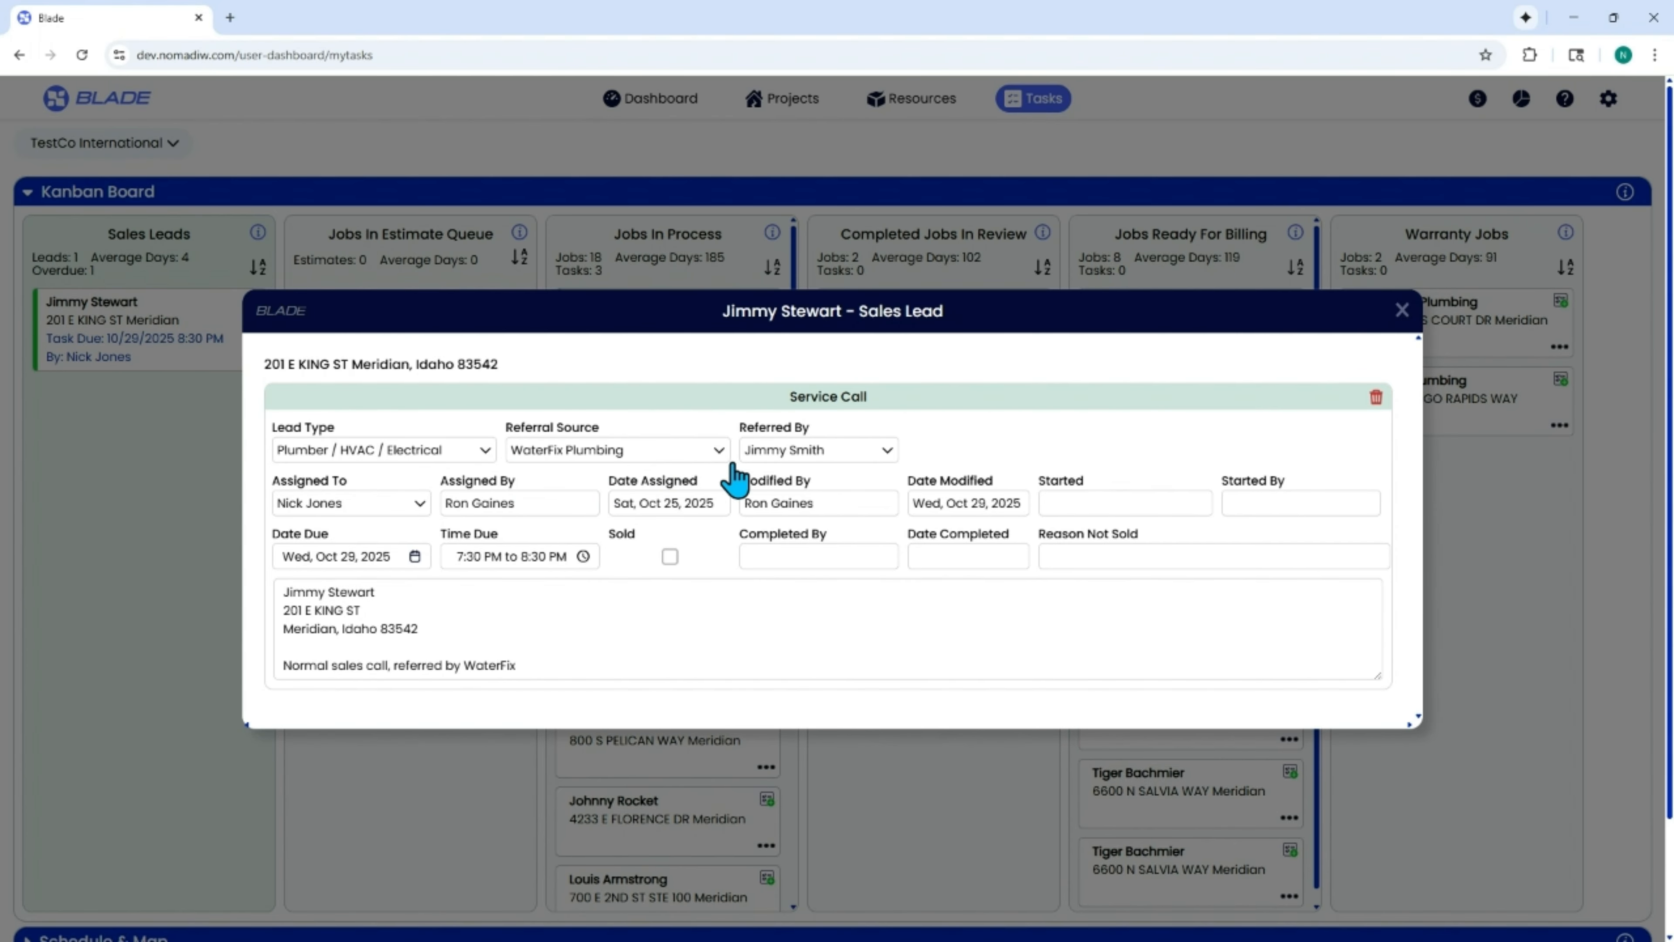
# Set the sales lead's due date to October 28, 2025, and reschedule it to October 30, 2025.
pyautogui.click(356, 561)
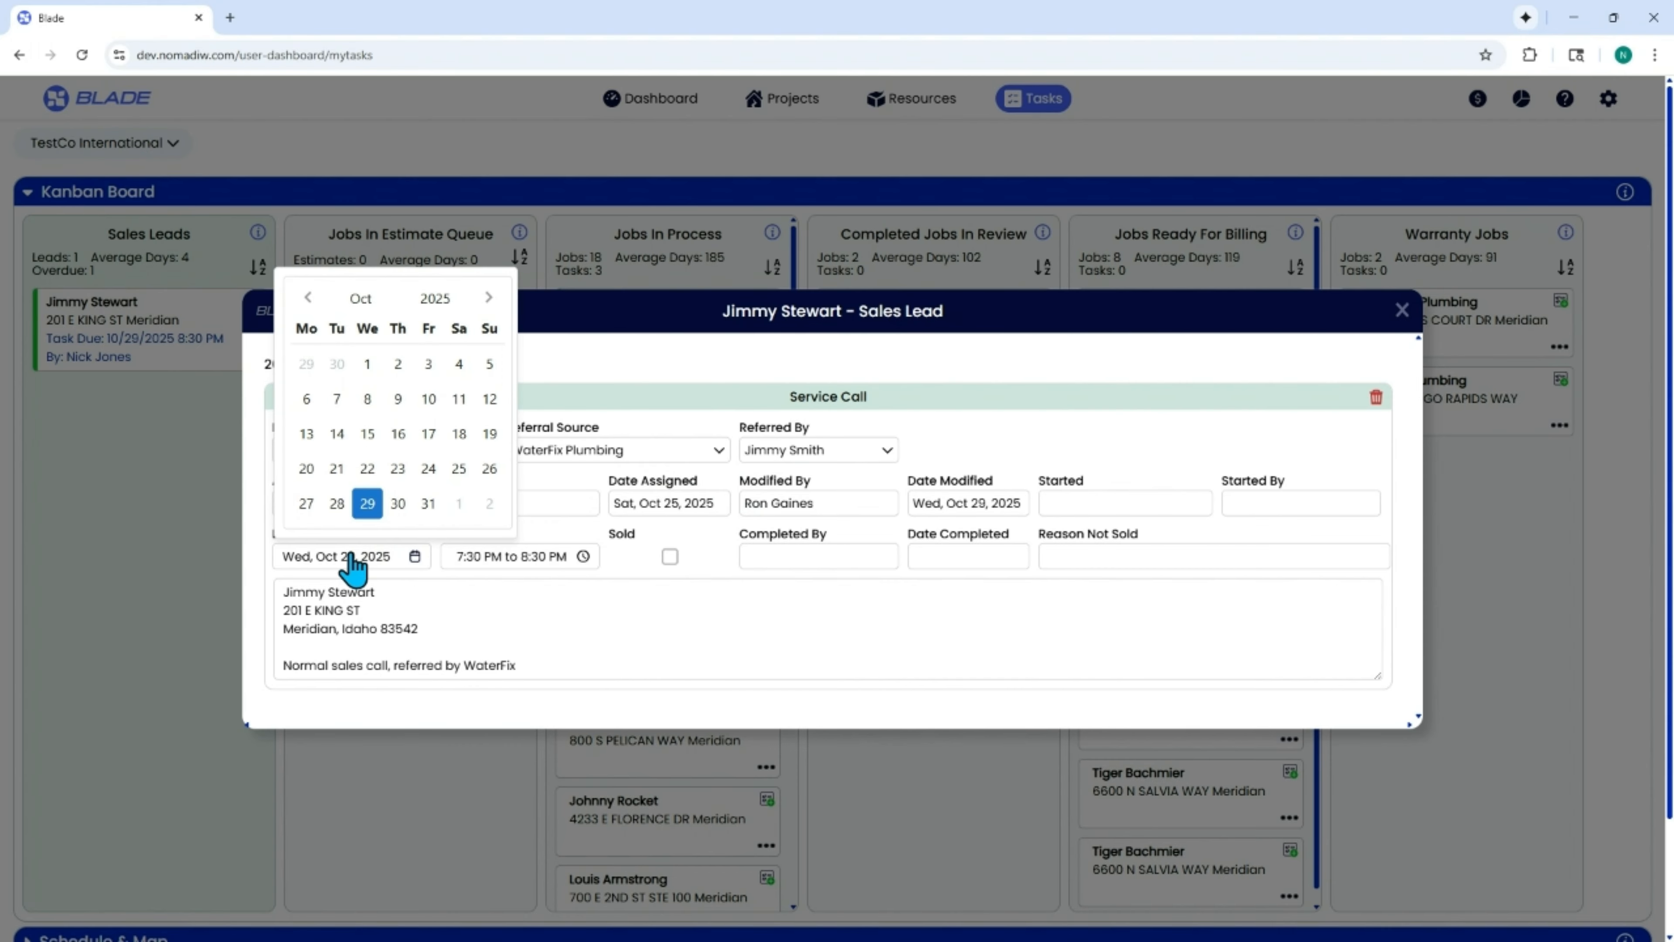
pyautogui.click(333, 497)
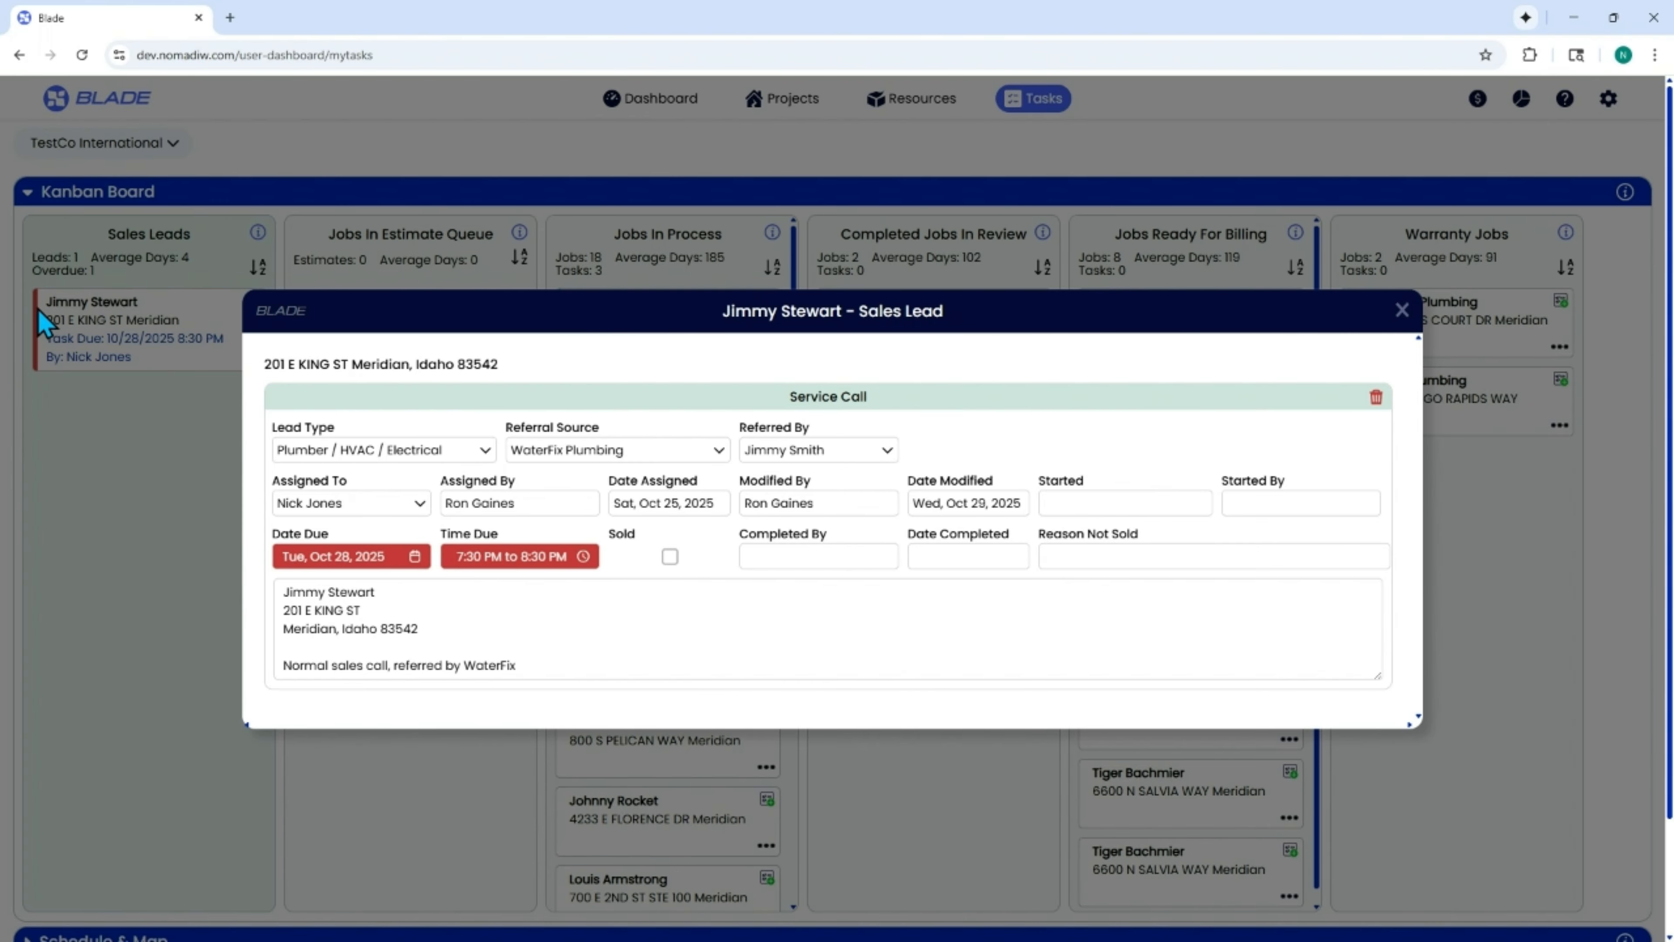
pyautogui.click(341, 559)
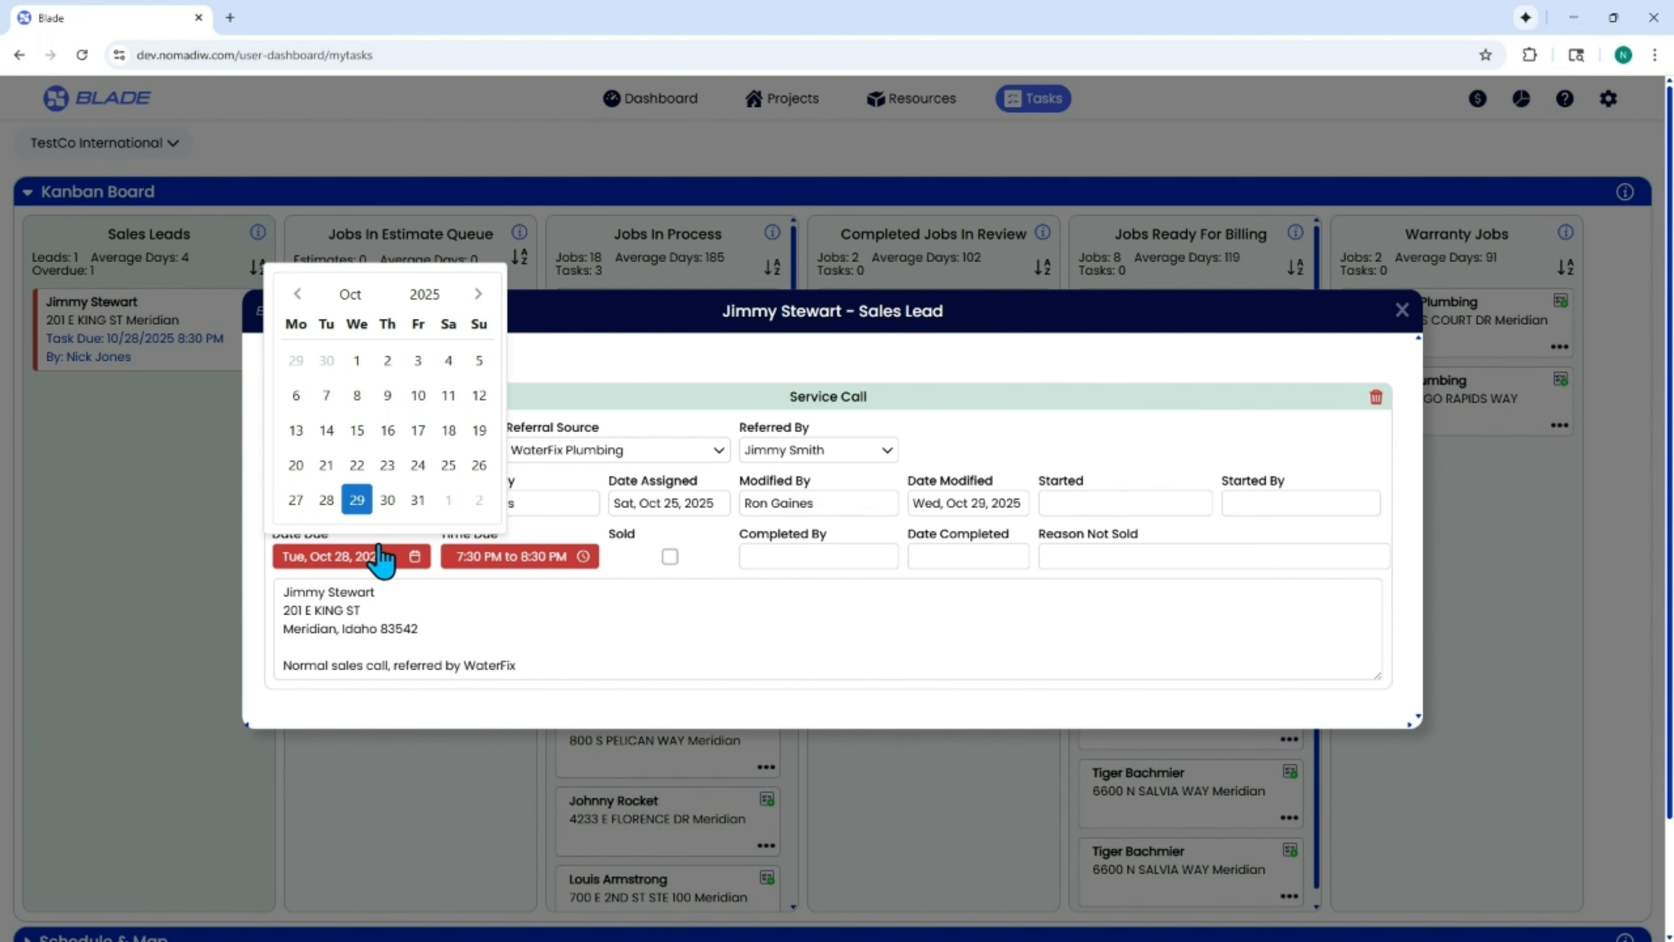
pyautogui.click(394, 508)
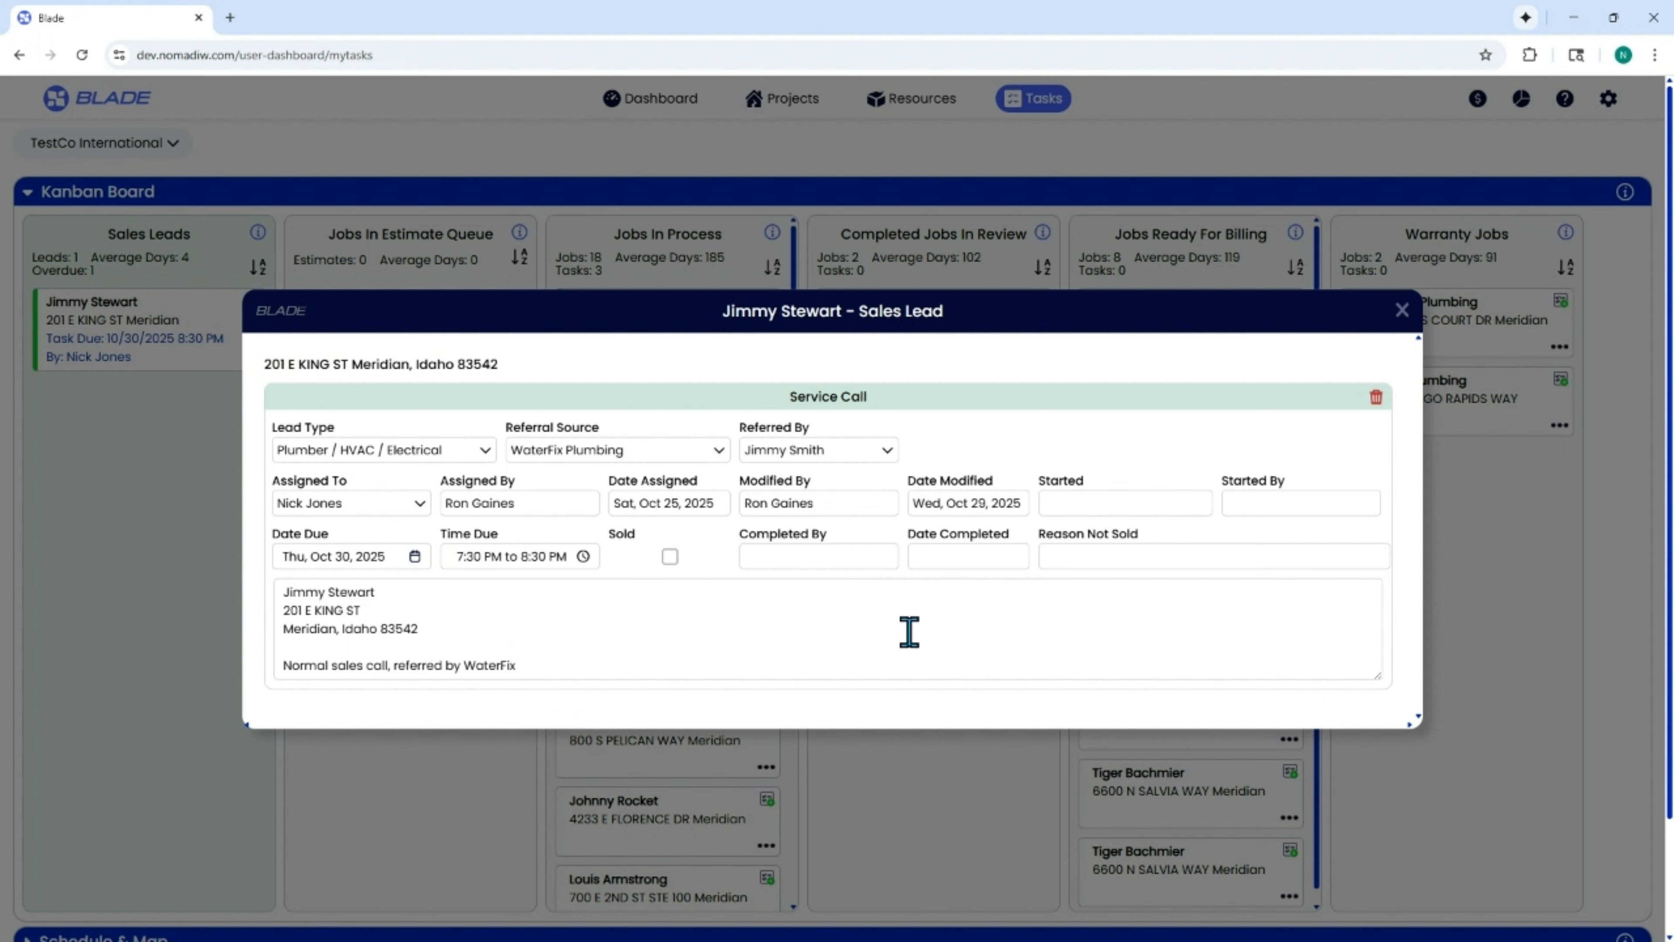
pyautogui.click(669, 558)
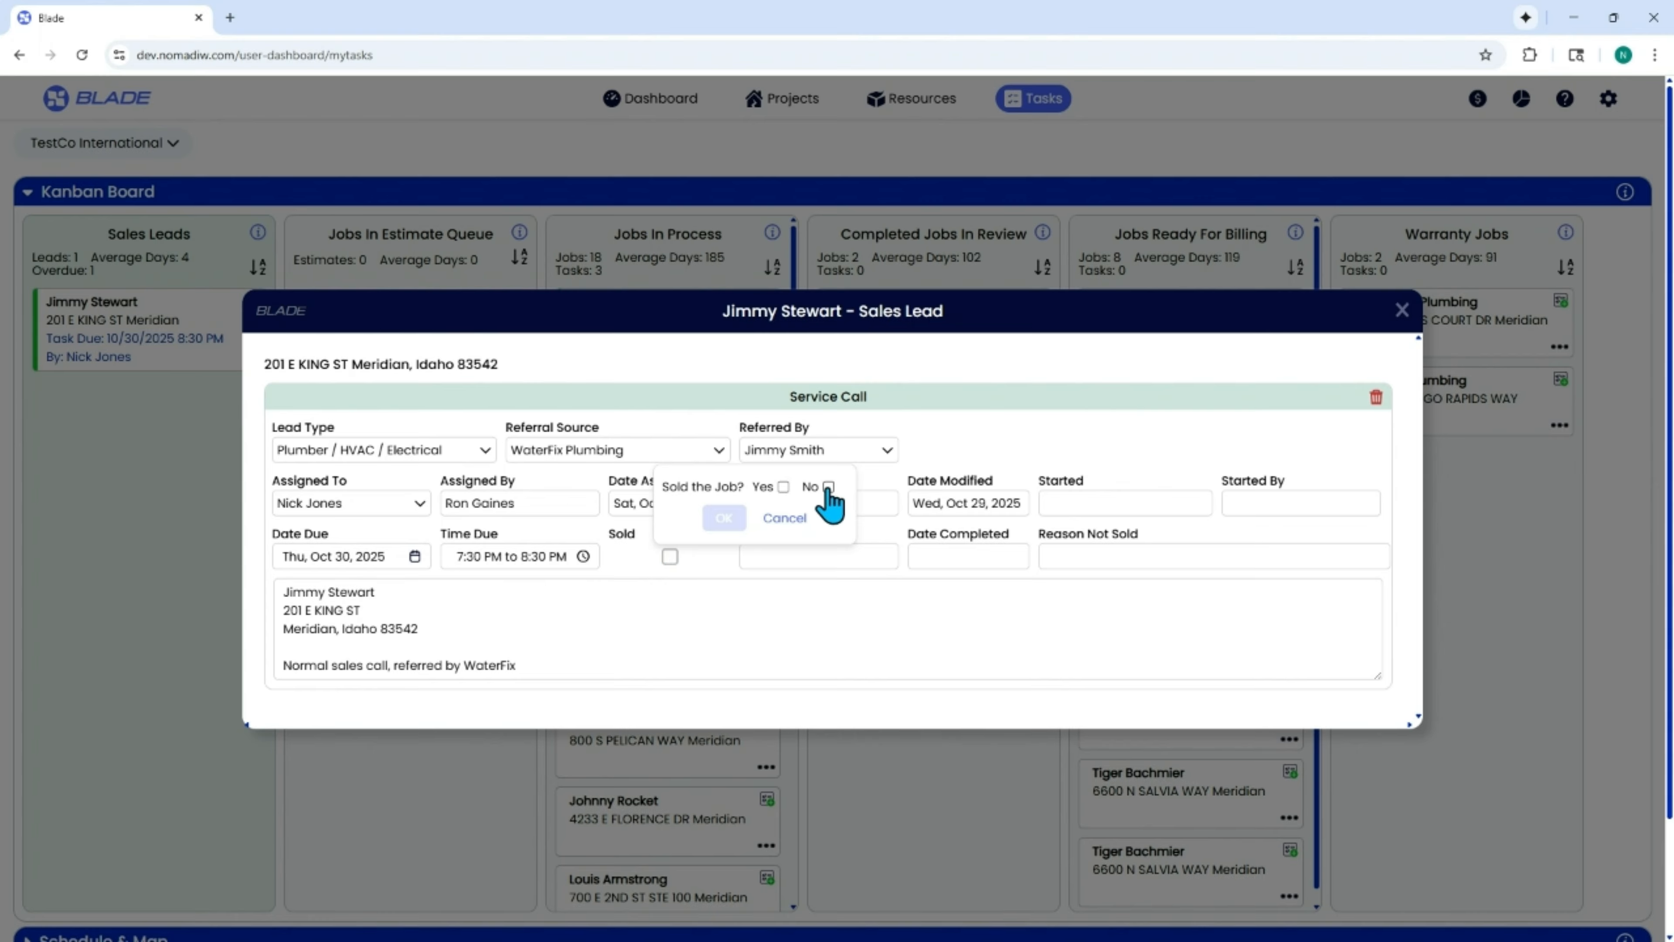
pyautogui.click(783, 487)
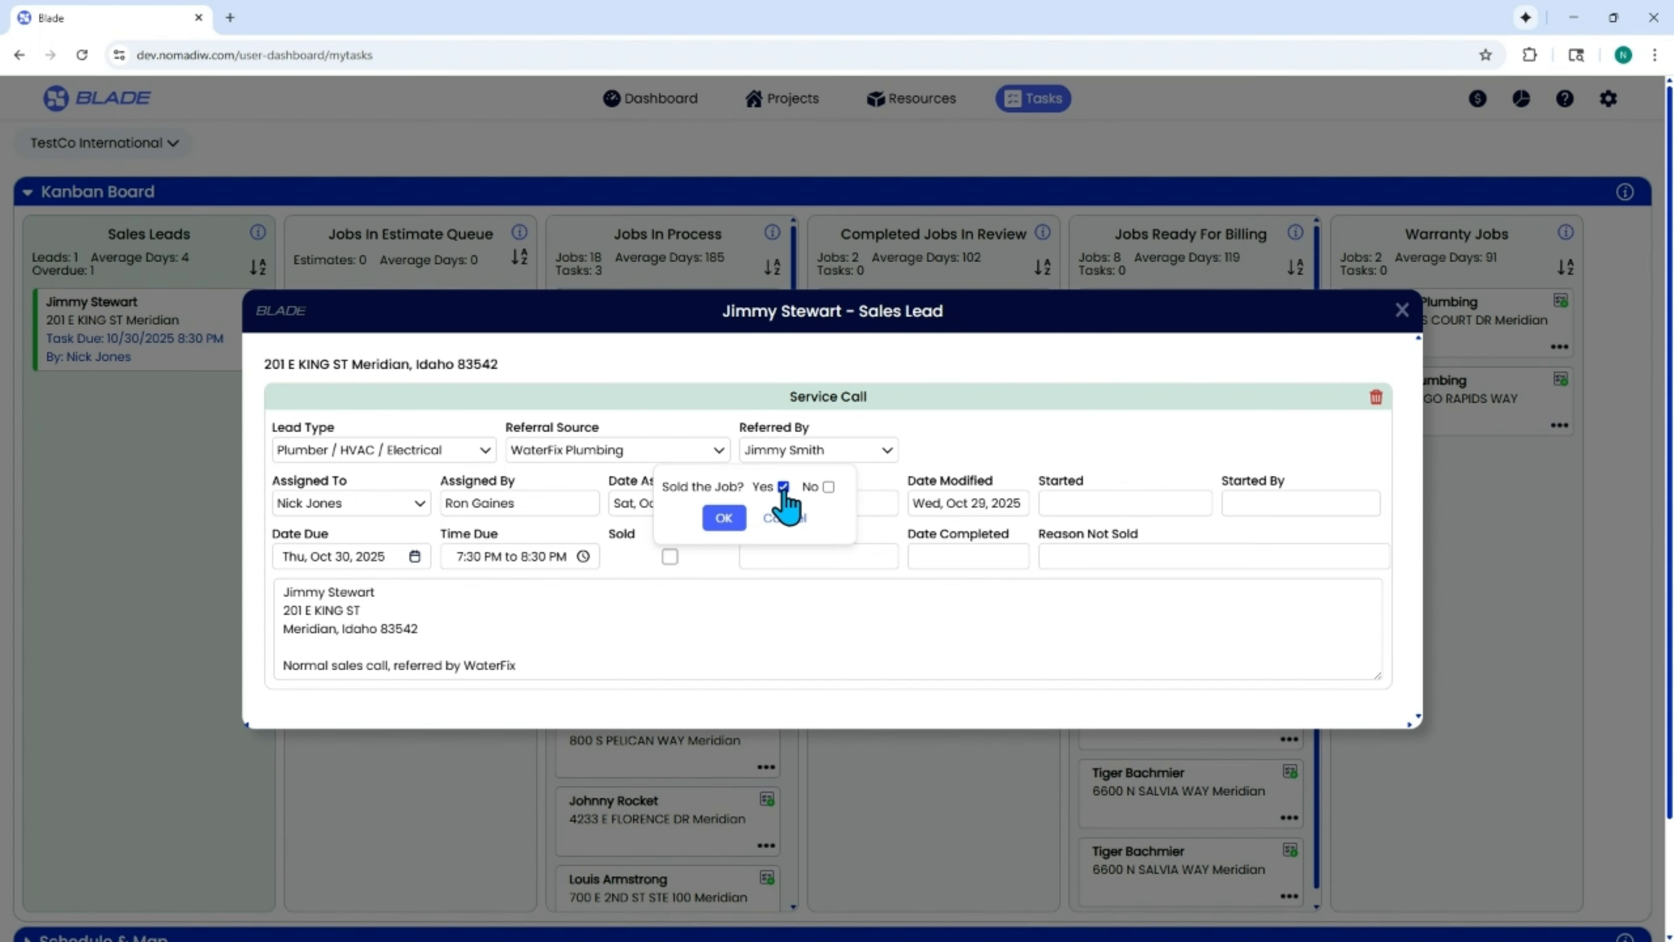
pyautogui.click(828, 487)
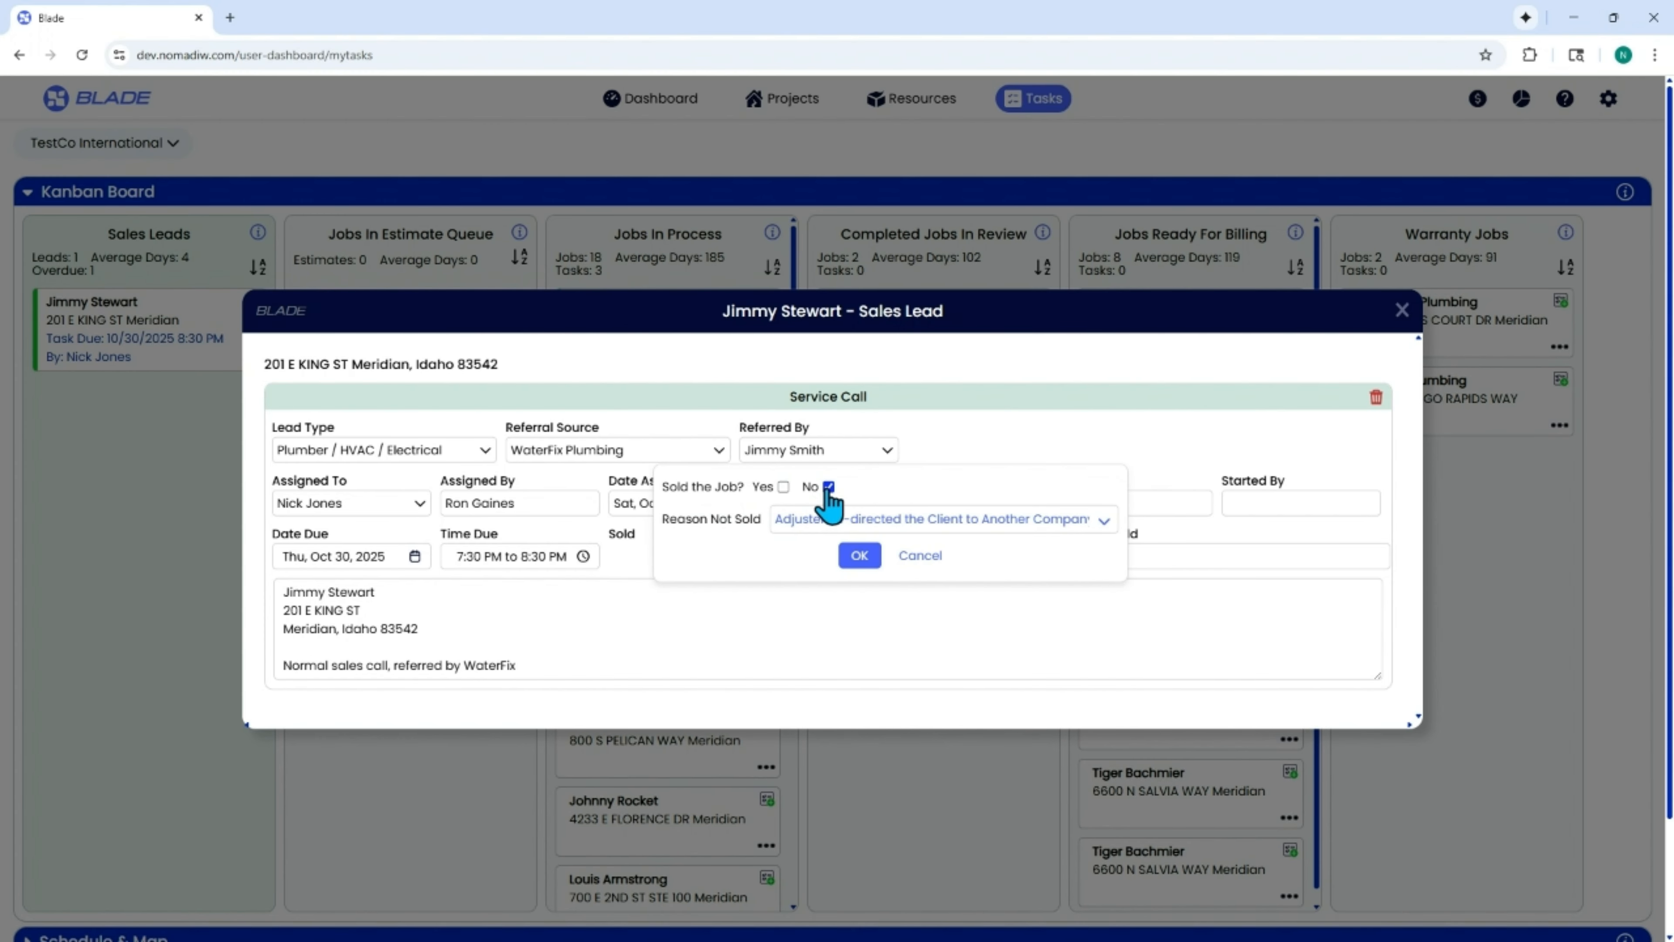
pyautogui.click(801, 521)
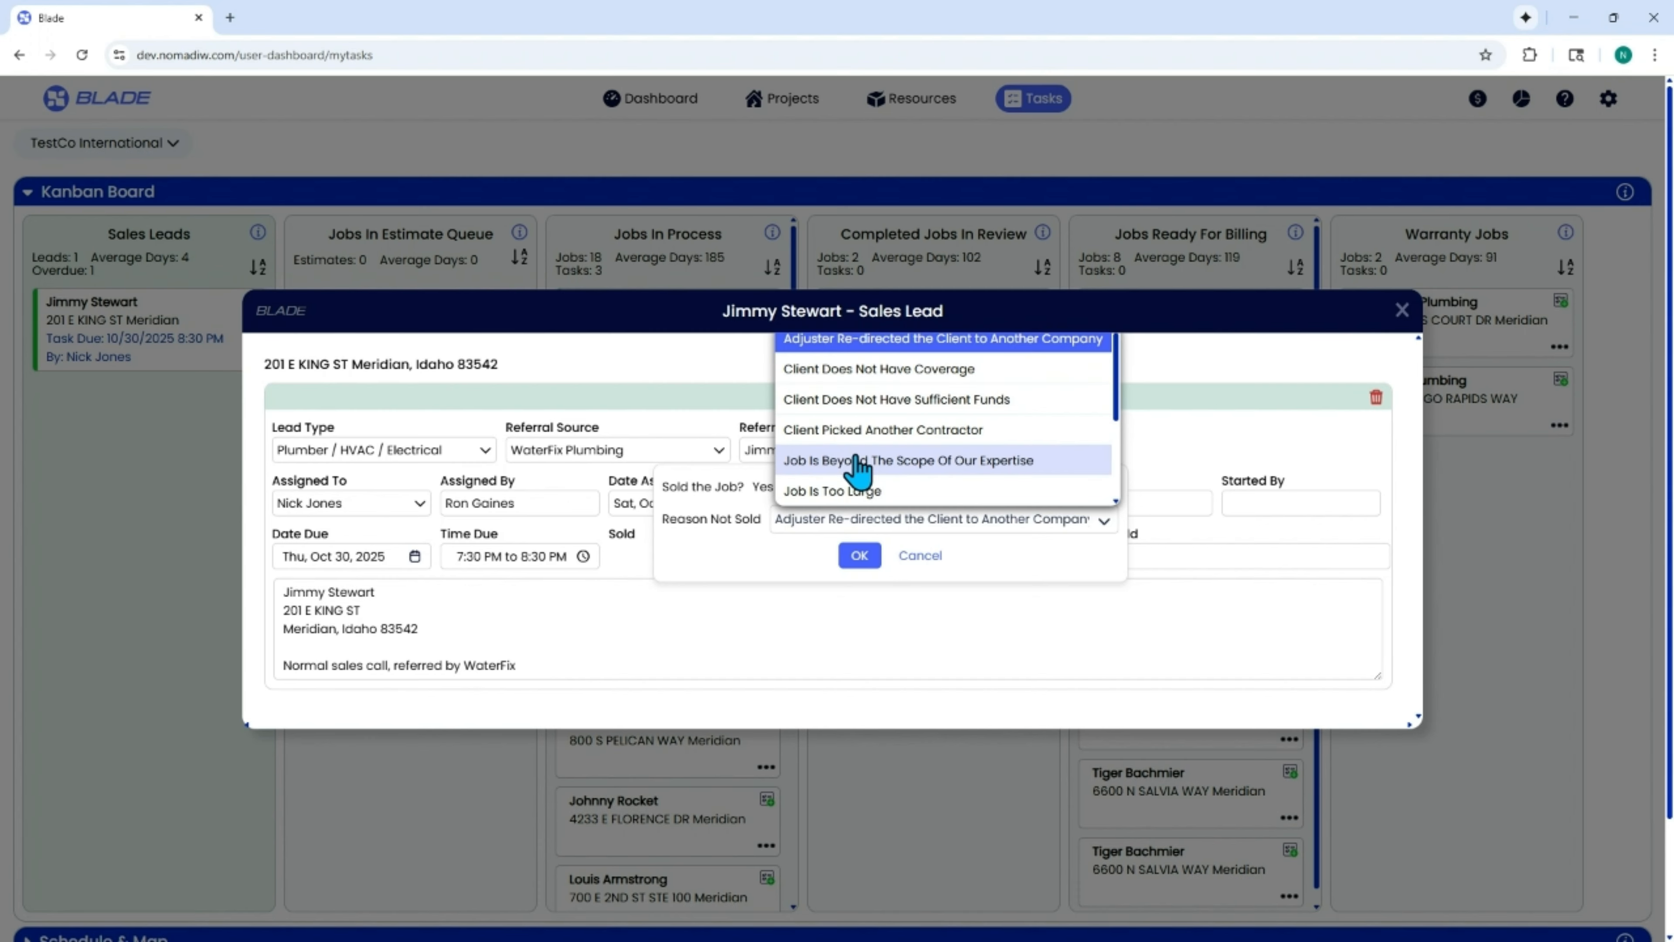
pyautogui.click(812, 544)
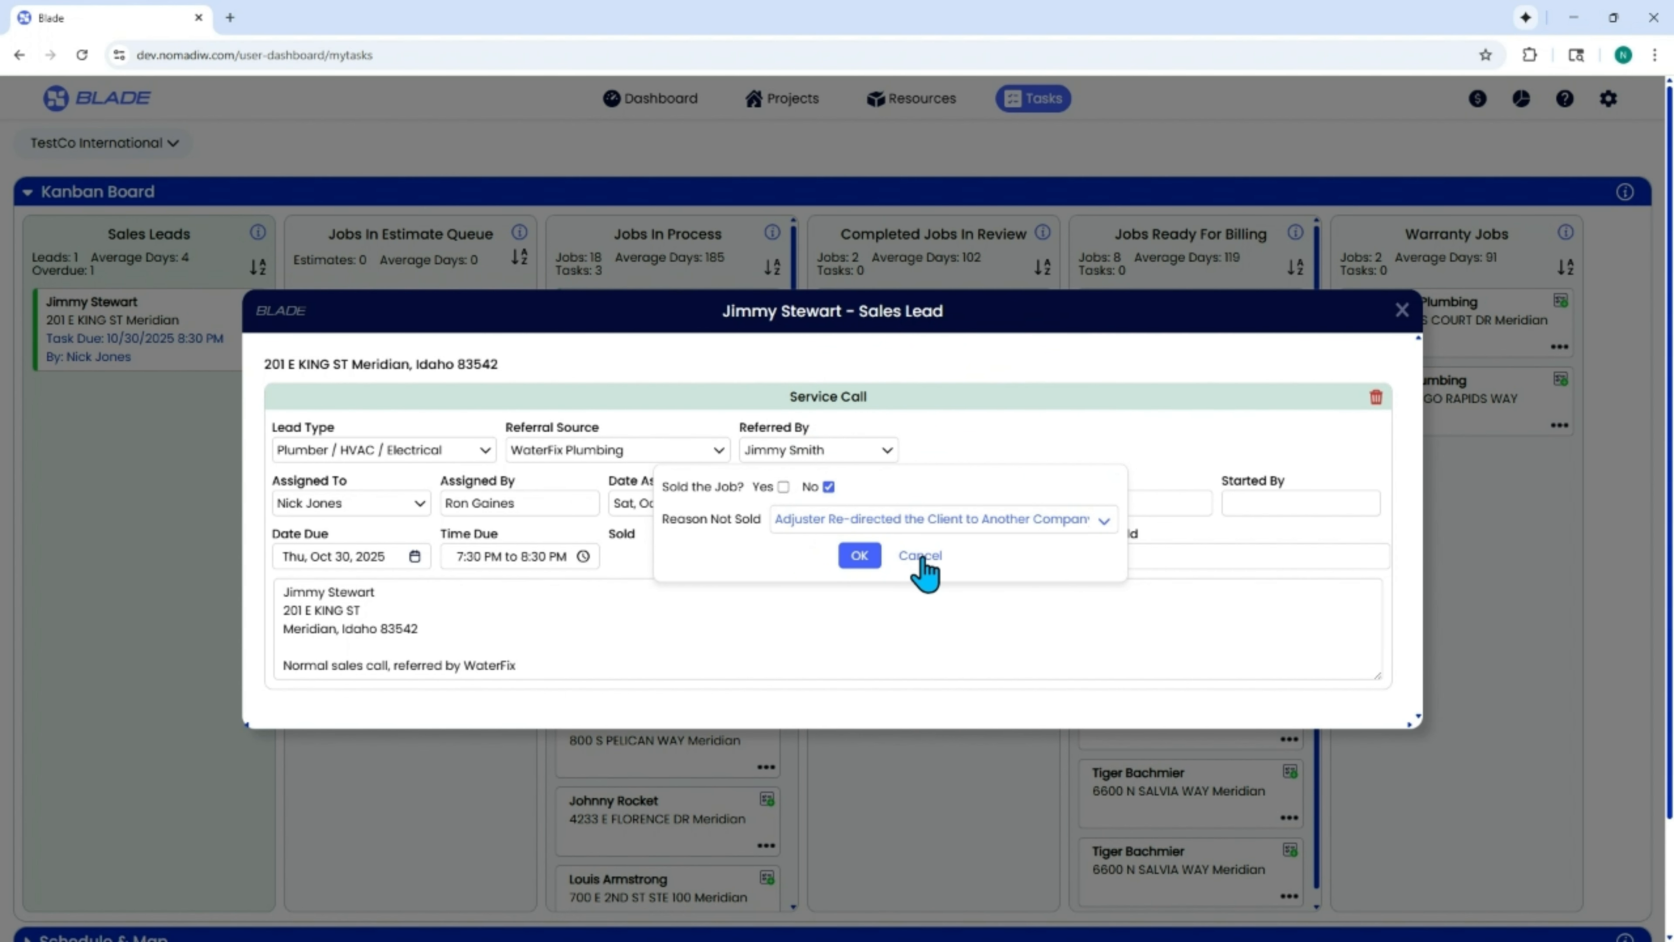
pyautogui.click(921, 557)
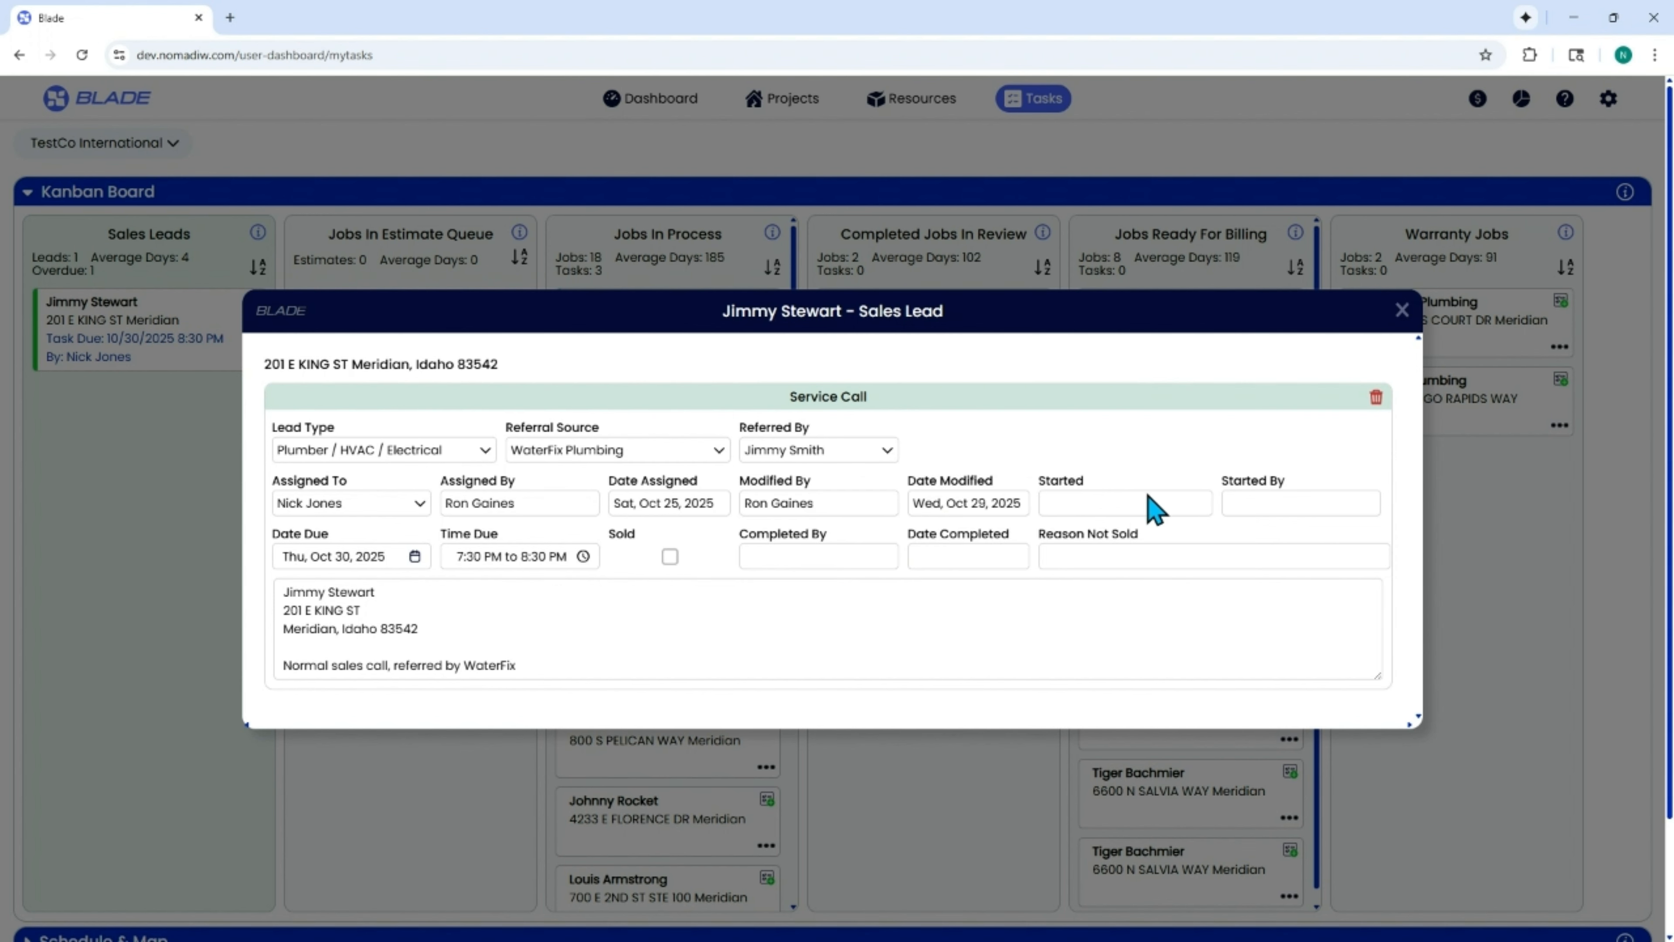
# Add the line "a alksd; lasjd lkd" at the end of the sales lead's notes and close the lead.
pyautogui.click(864, 637)
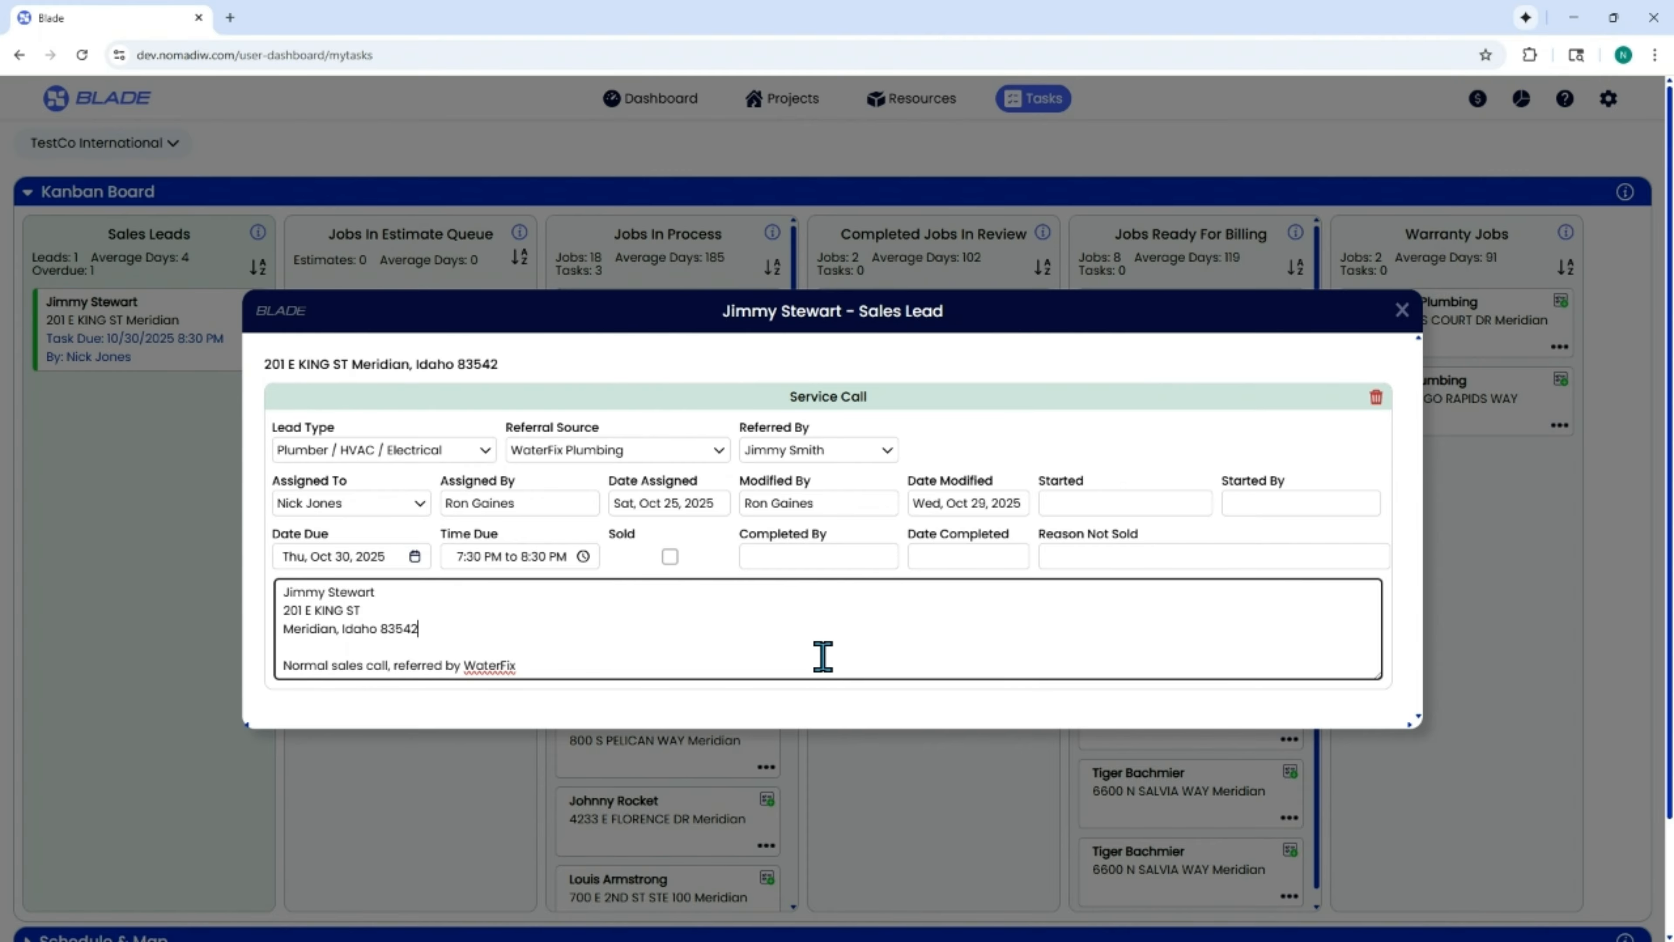
pyautogui.press('Return')
pyautogui.write('a')
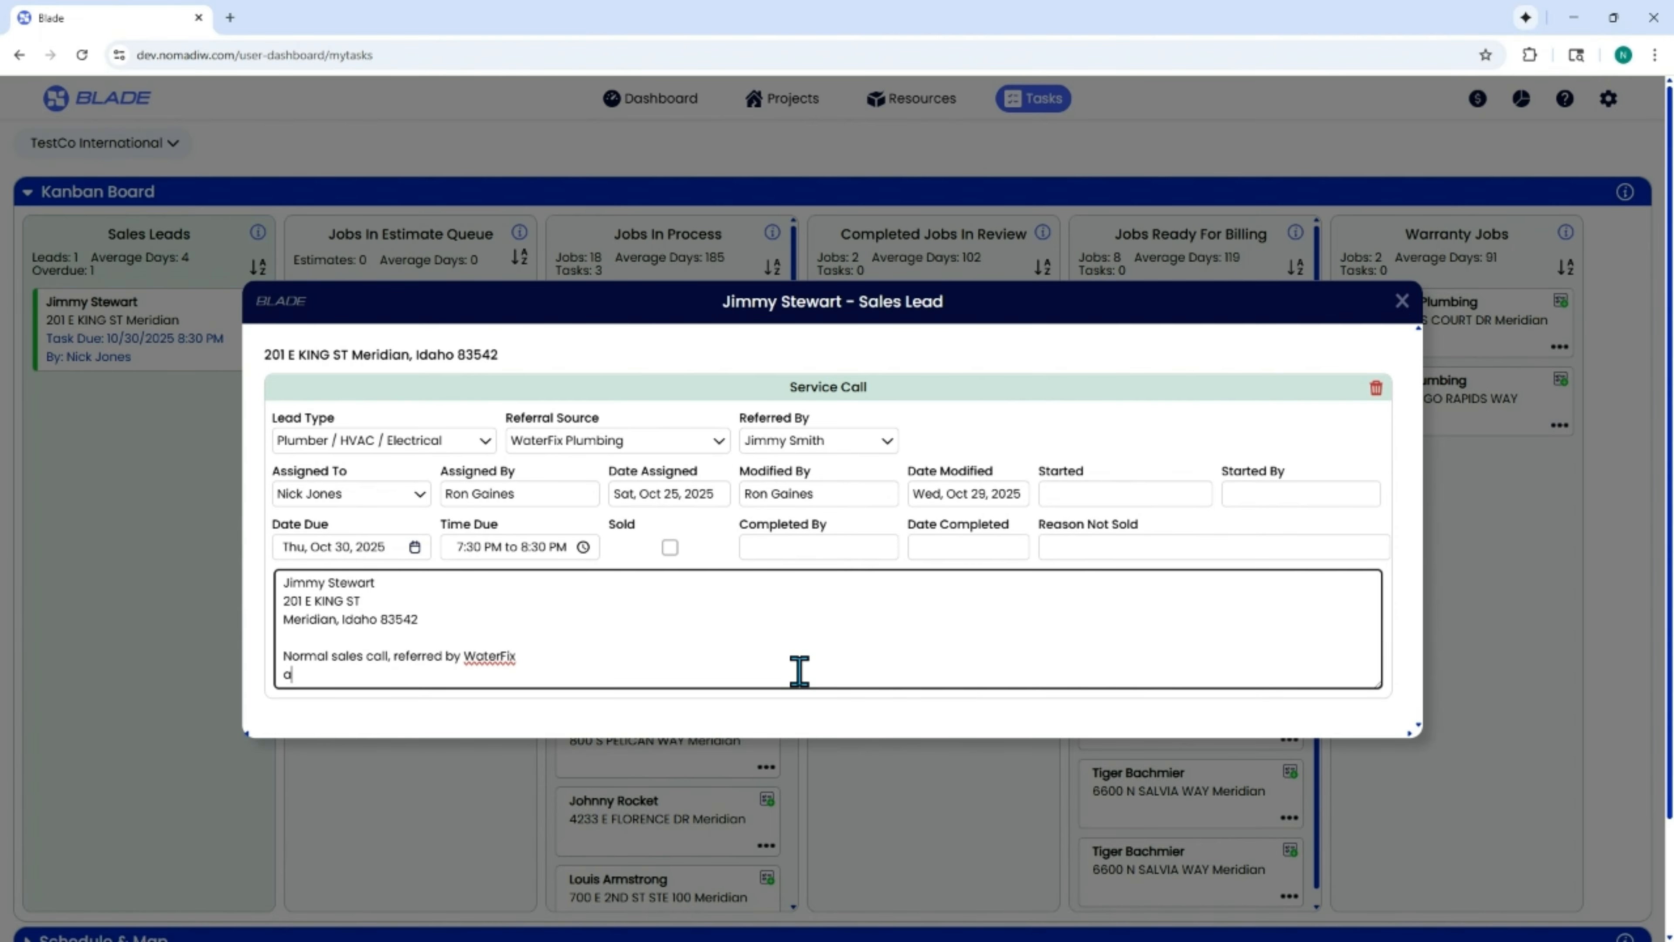
pyautogui.write(' alksd; lasjd lkd')
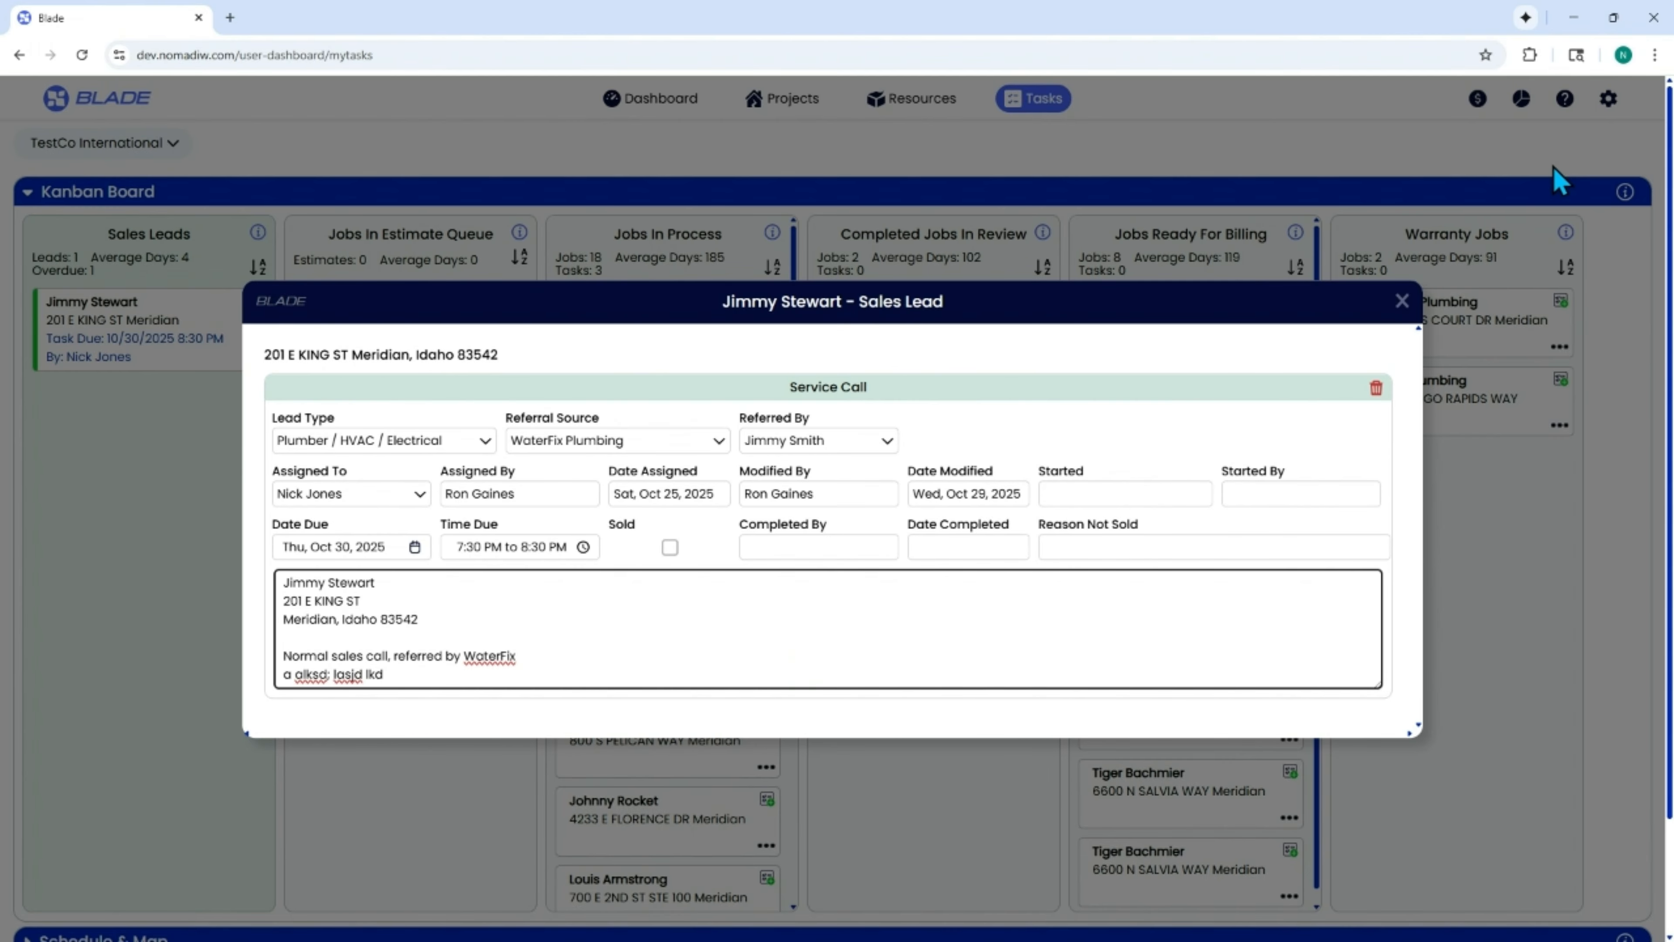
pyautogui.click(1403, 303)
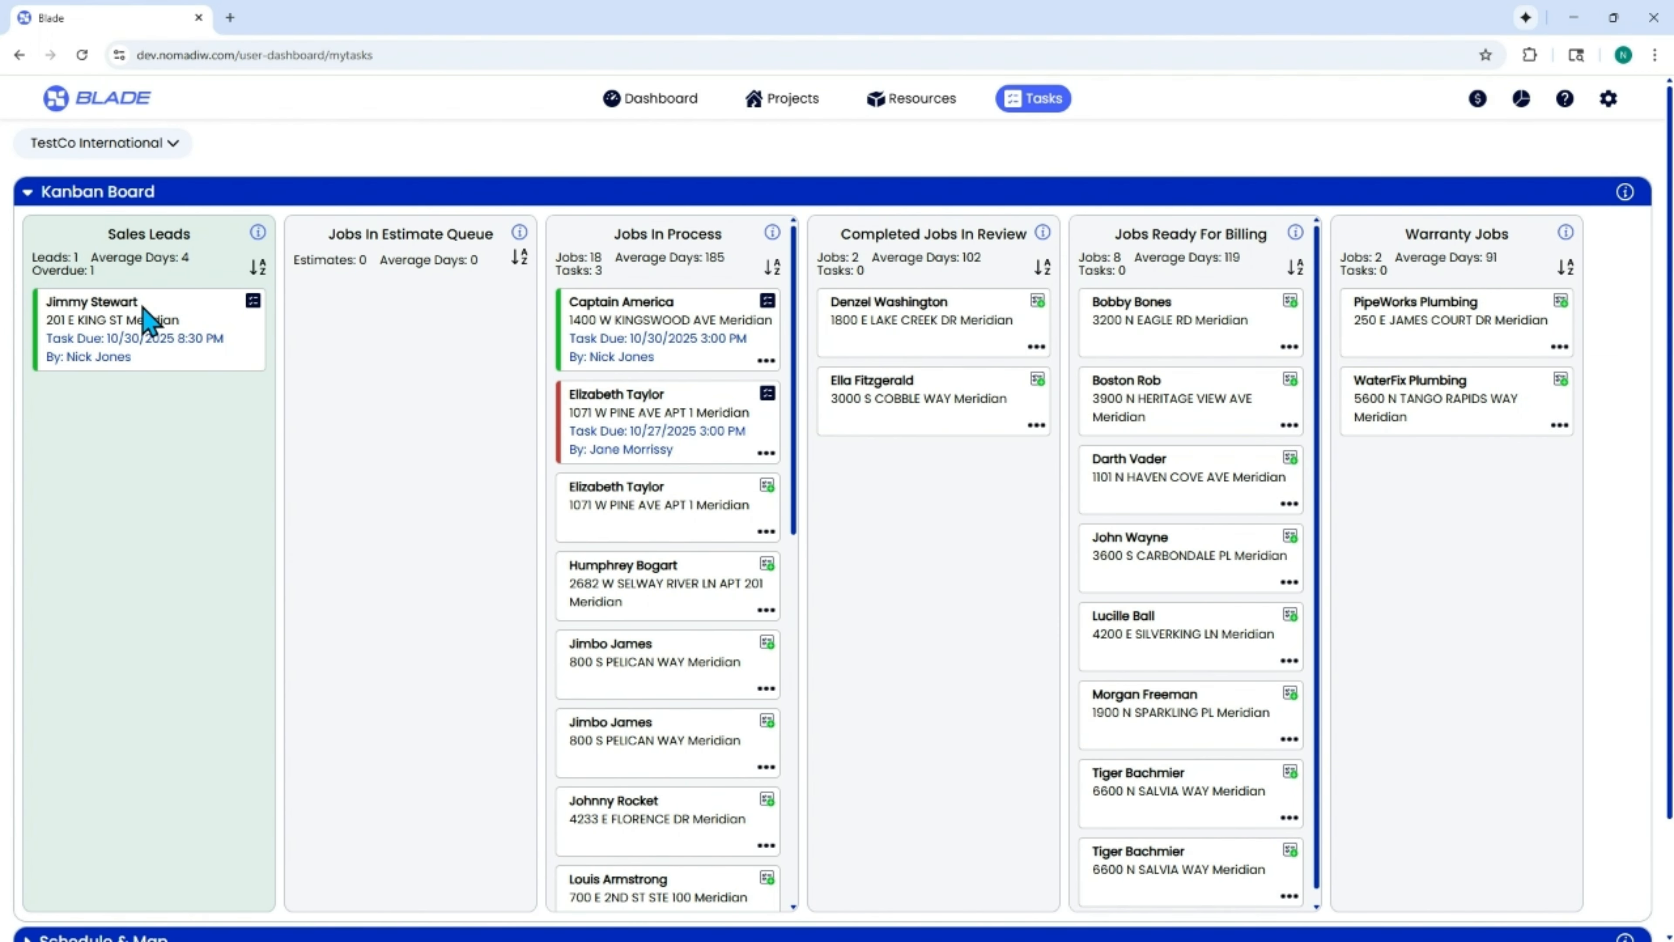
# Move the sales lead card into Jobs In Process and confirm that the job was sold.
pyautogui.moveTo(139, 305); pyautogui.dragTo(656, 305)
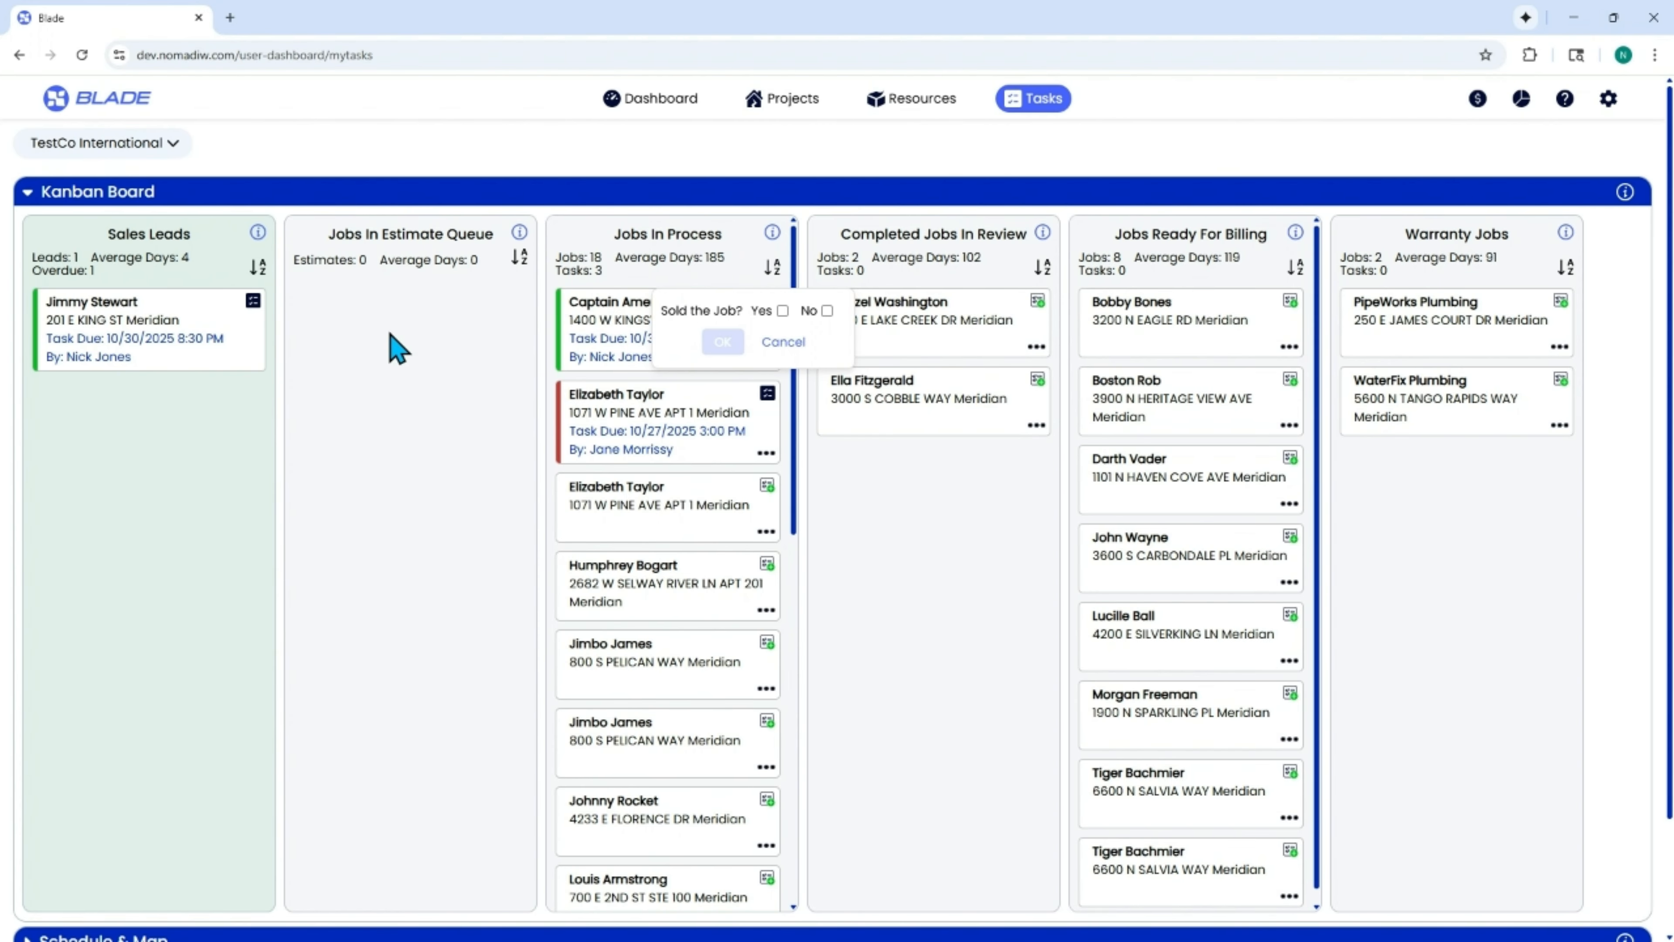
pyautogui.click(782, 310)
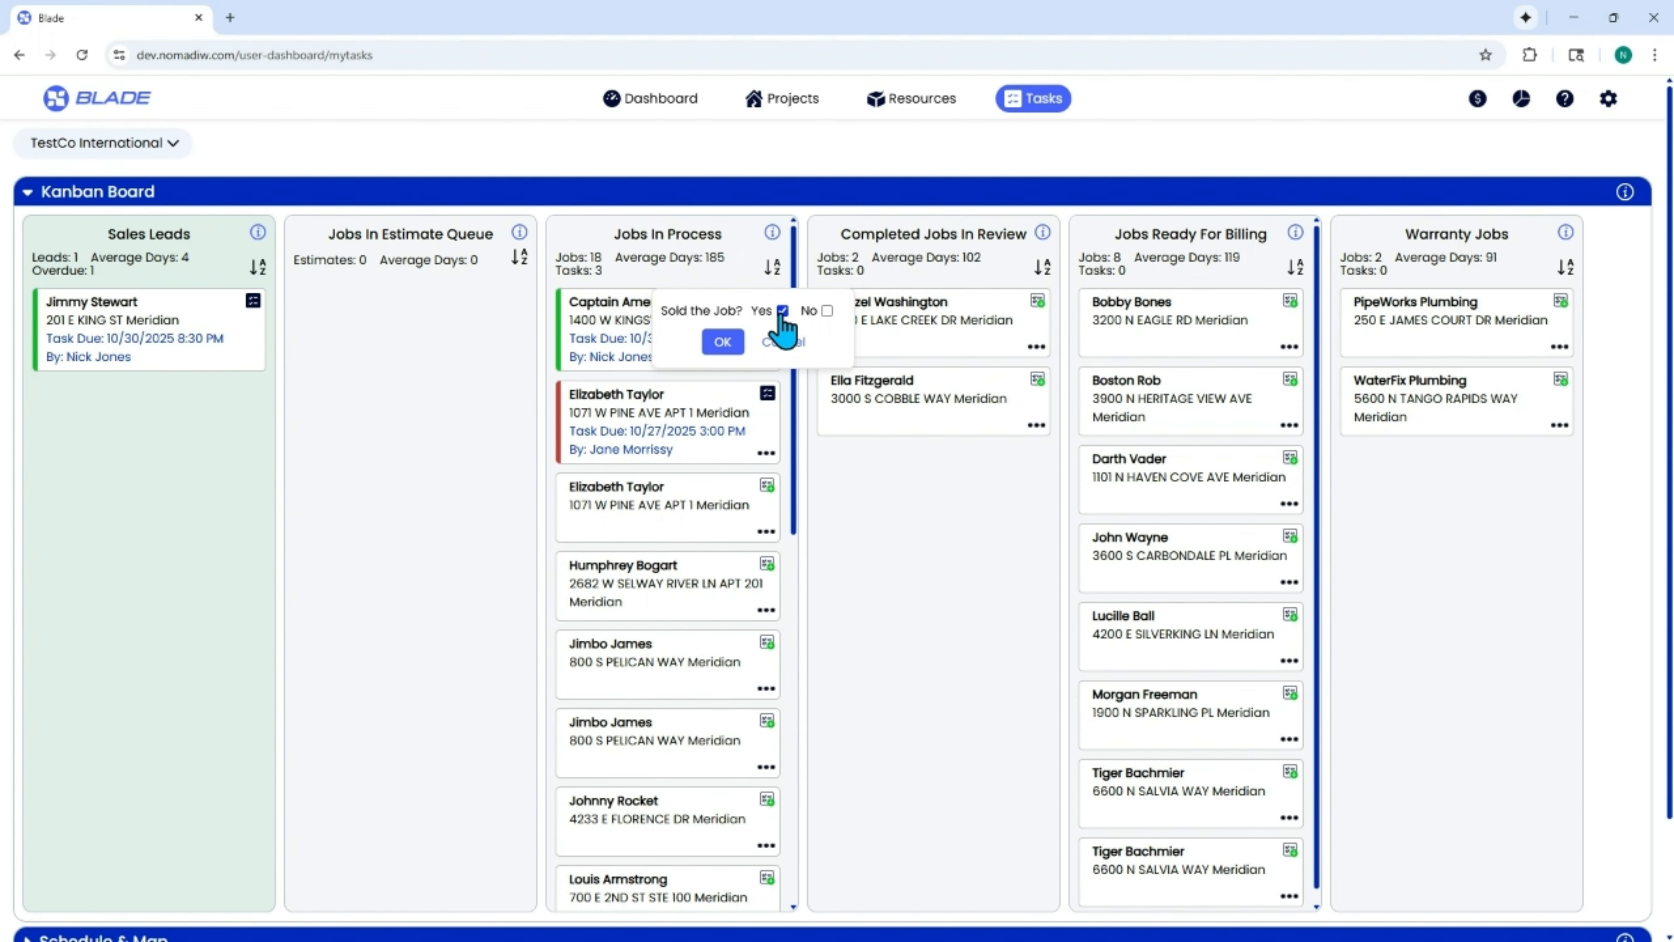
pyautogui.click(723, 342)
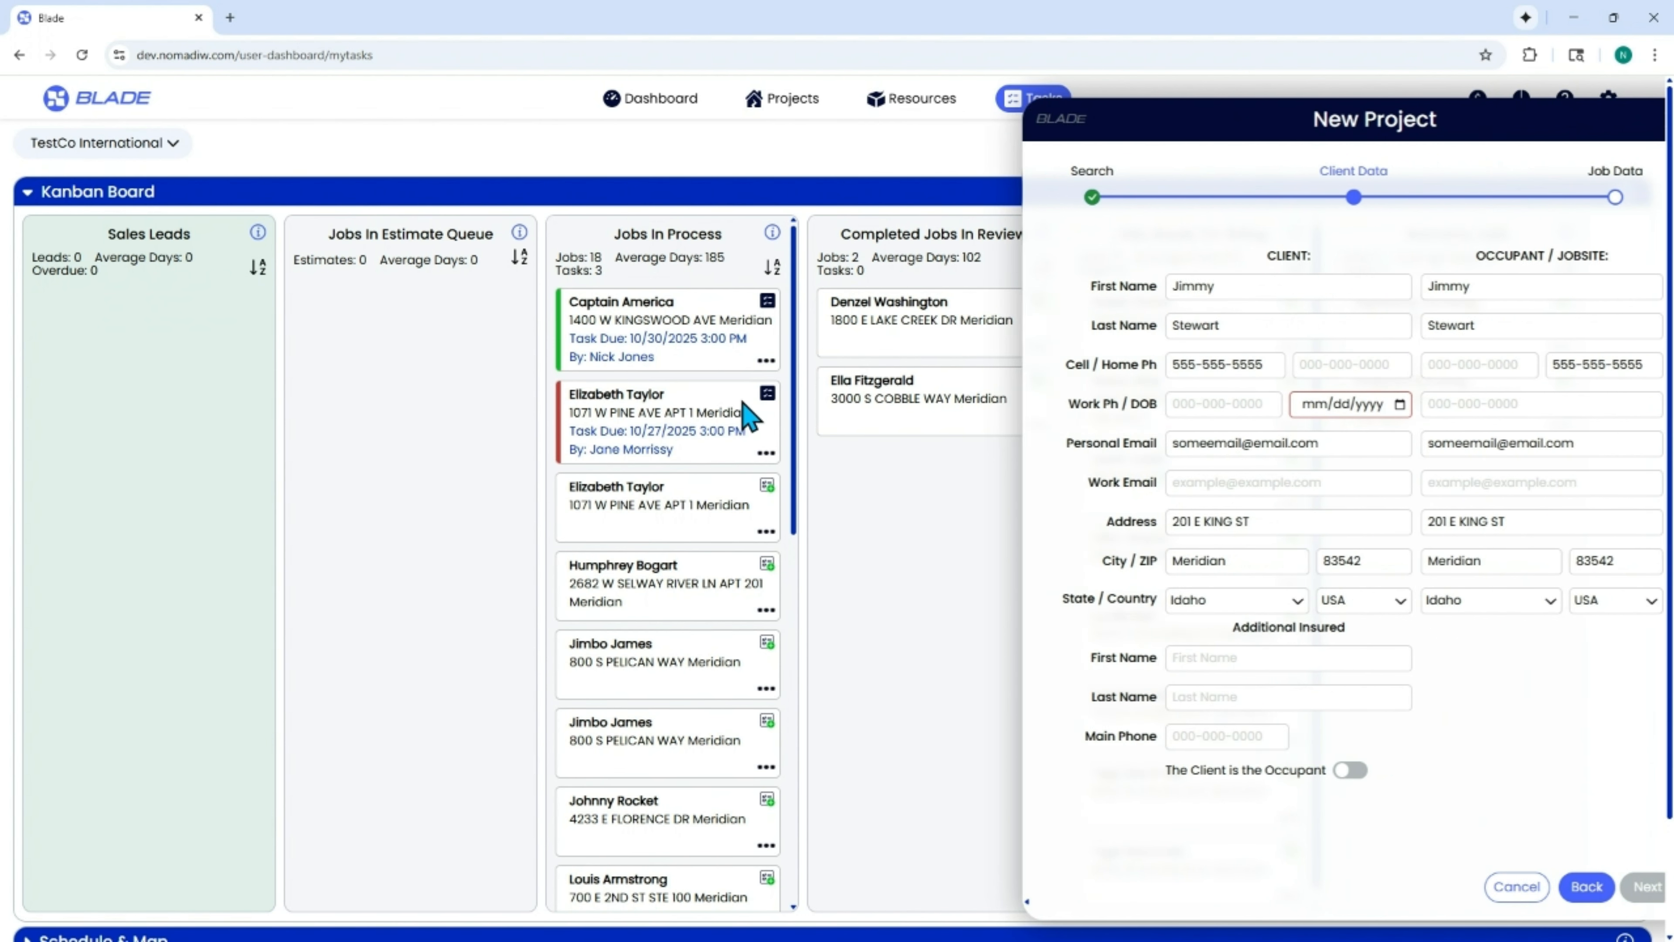
# Fill in the client's date of birth in the New Project form and continue to the job data.
pyautogui.click(1359, 404)
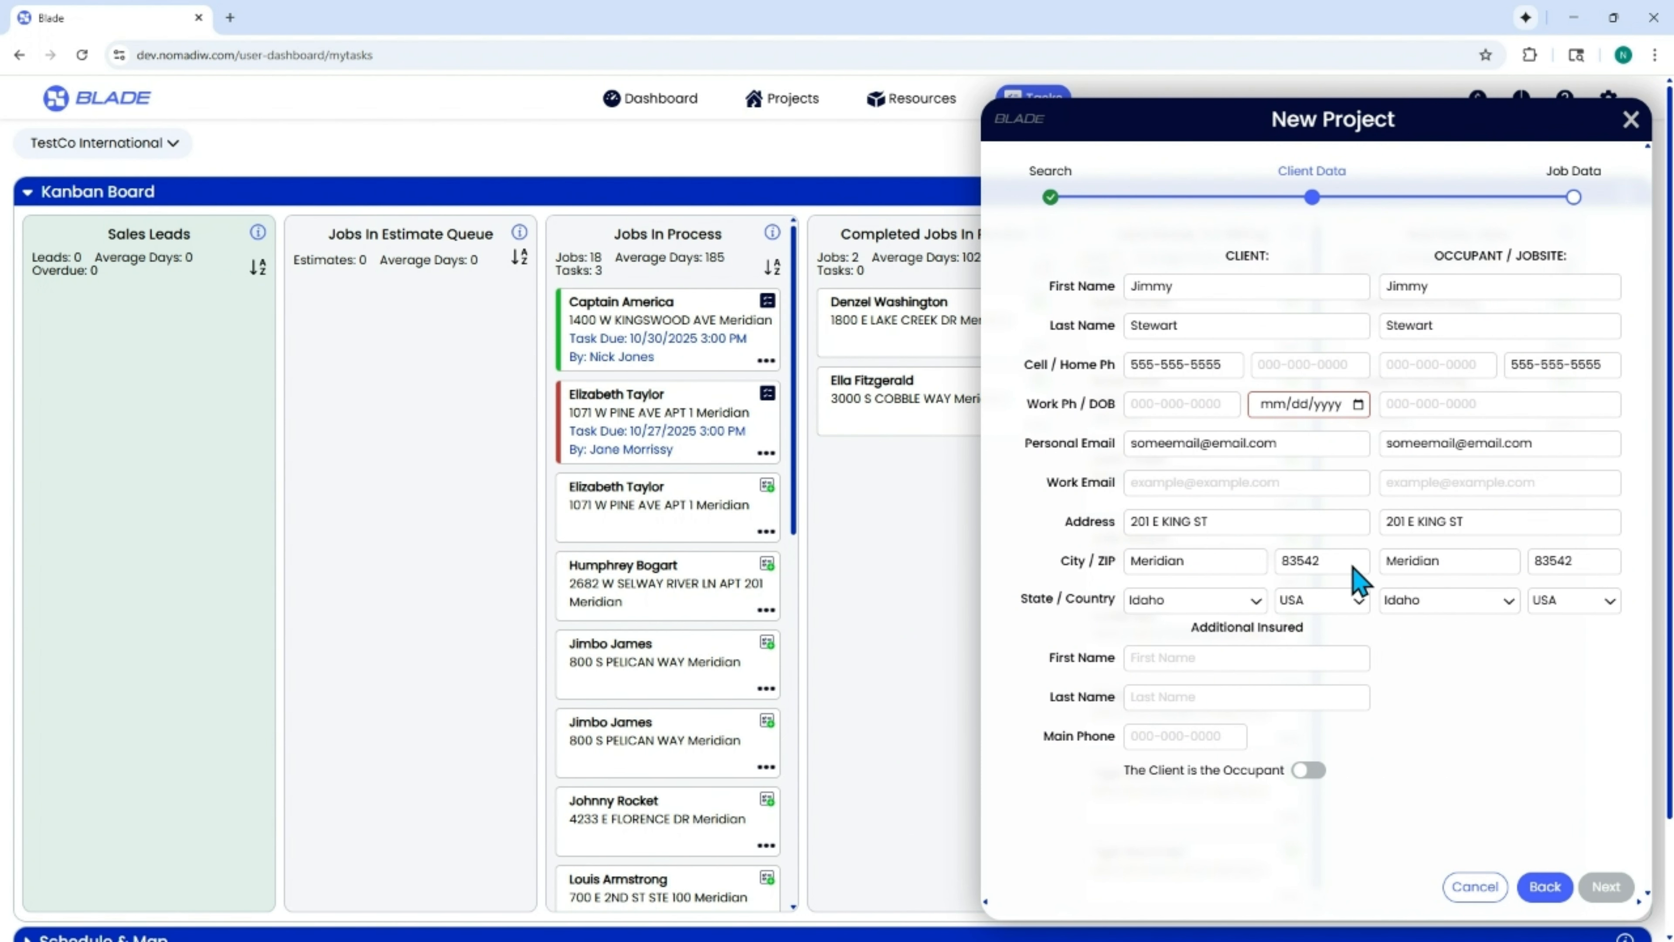
pyautogui.click(1355, 569)
pyautogui.click(1618, 892)
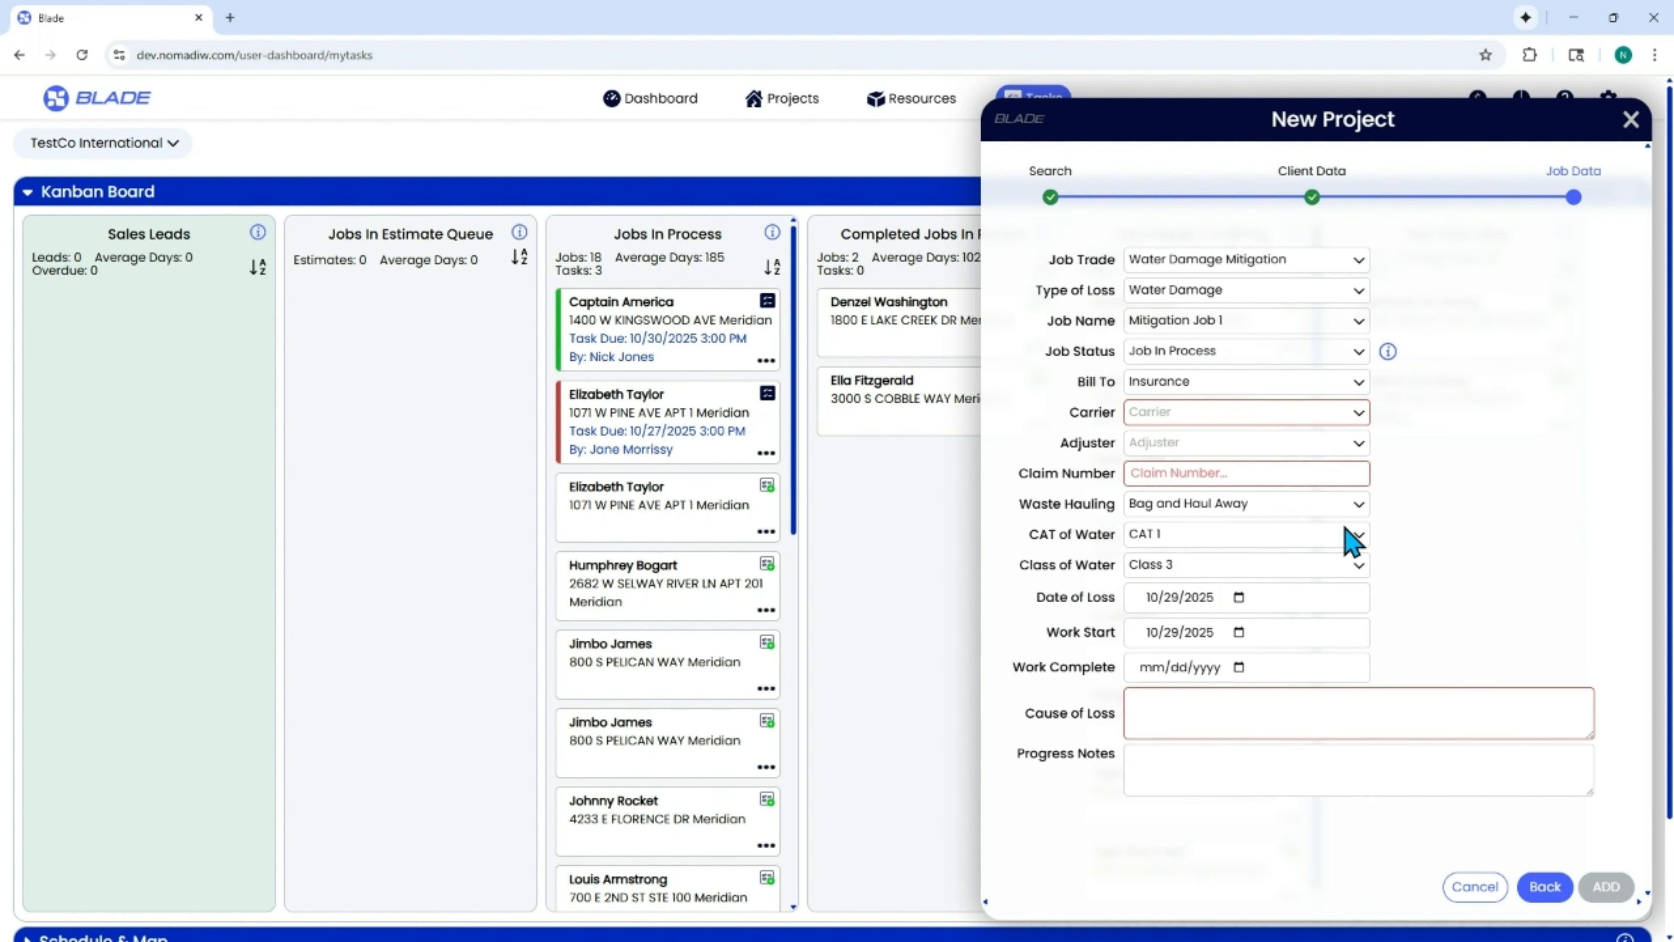
# Set the carrier to AAA, the claim number to "asdf" and the cause of loss to "adf", and add the project.
pyautogui.click(1161, 414)
pyautogui.click(1163, 442)
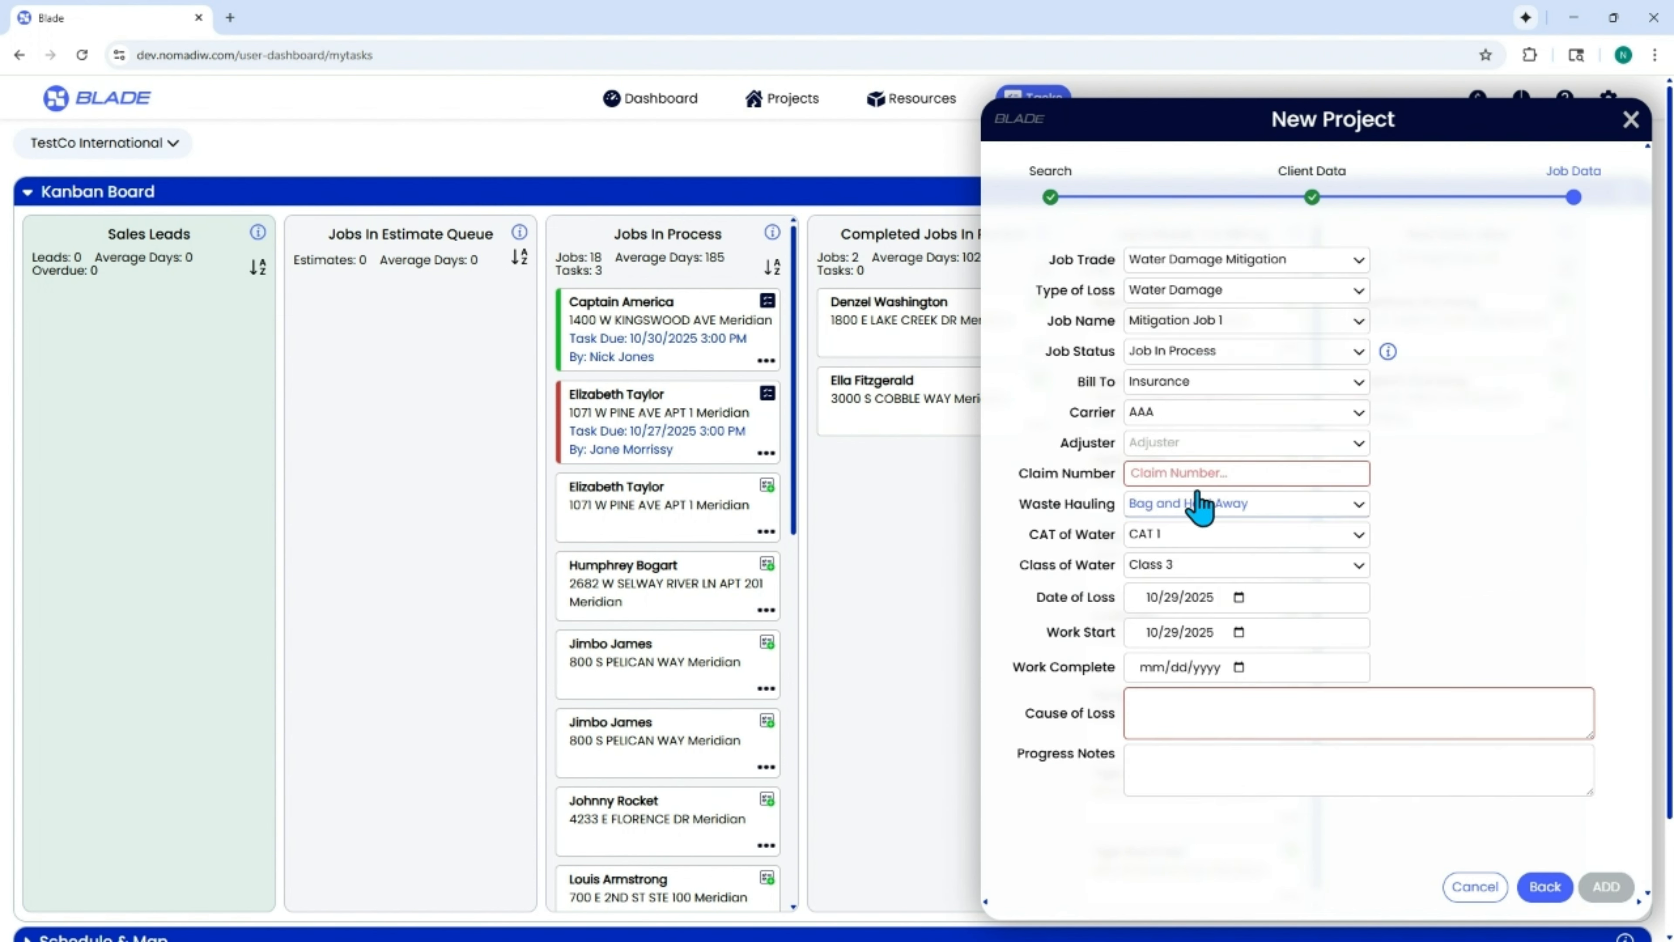
pyautogui.click(1196, 473)
pyautogui.write('asdf')
pyautogui.click(1392, 733)
pyautogui.write('adf')
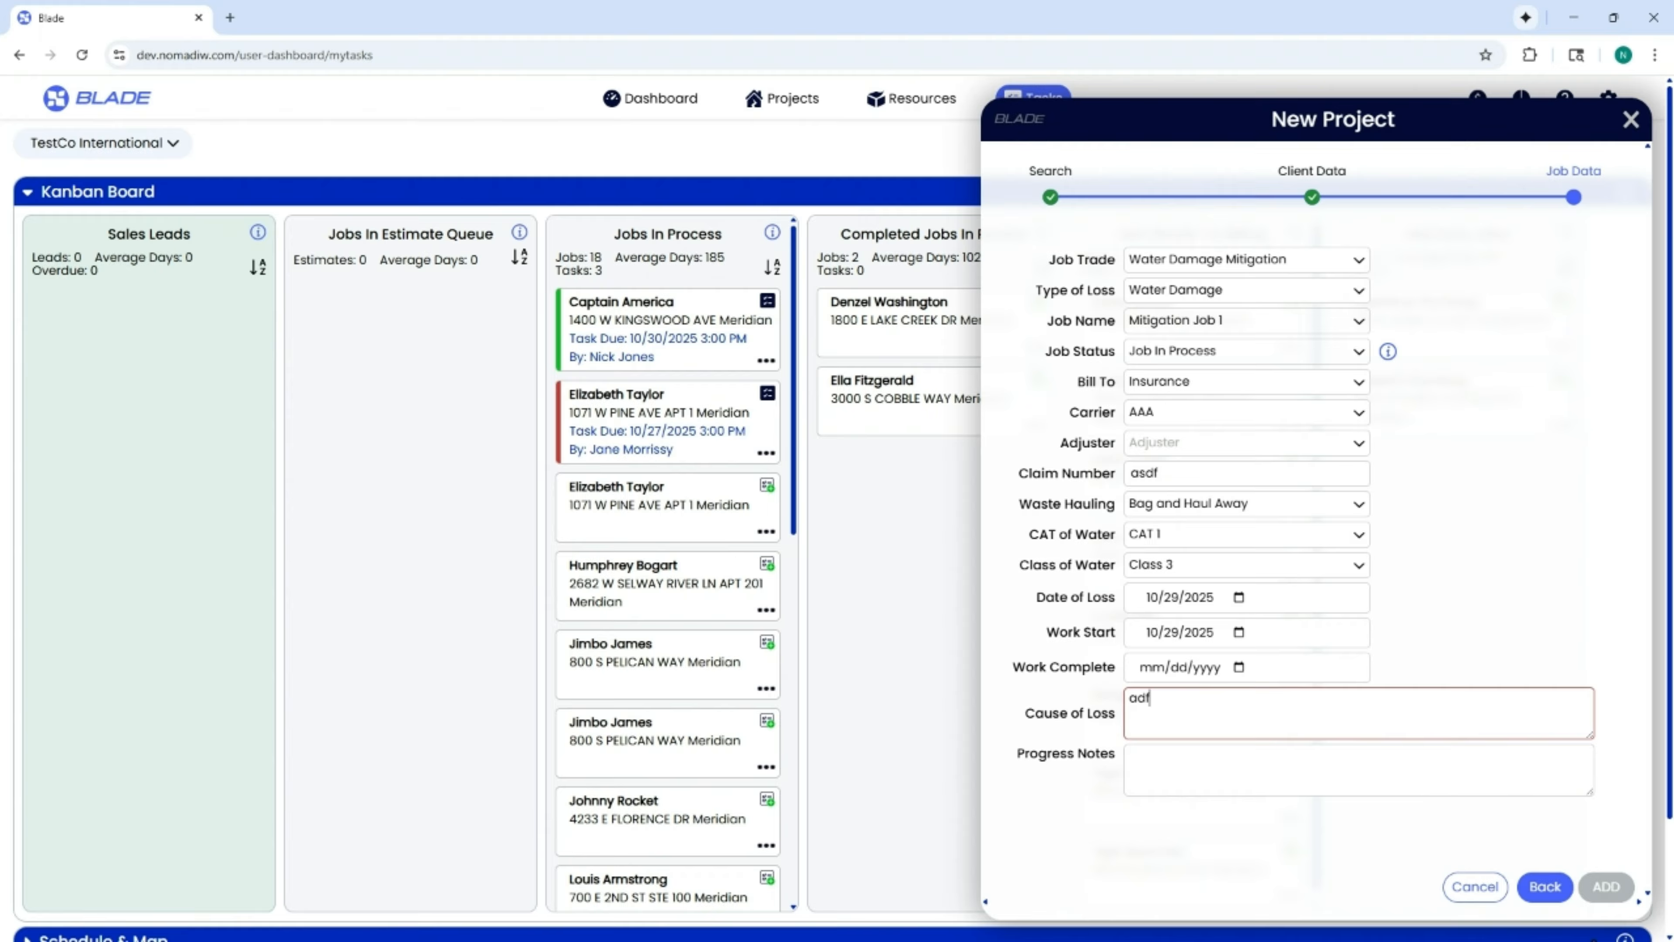
pyautogui.click(1484, 759)
pyautogui.click(1606, 887)
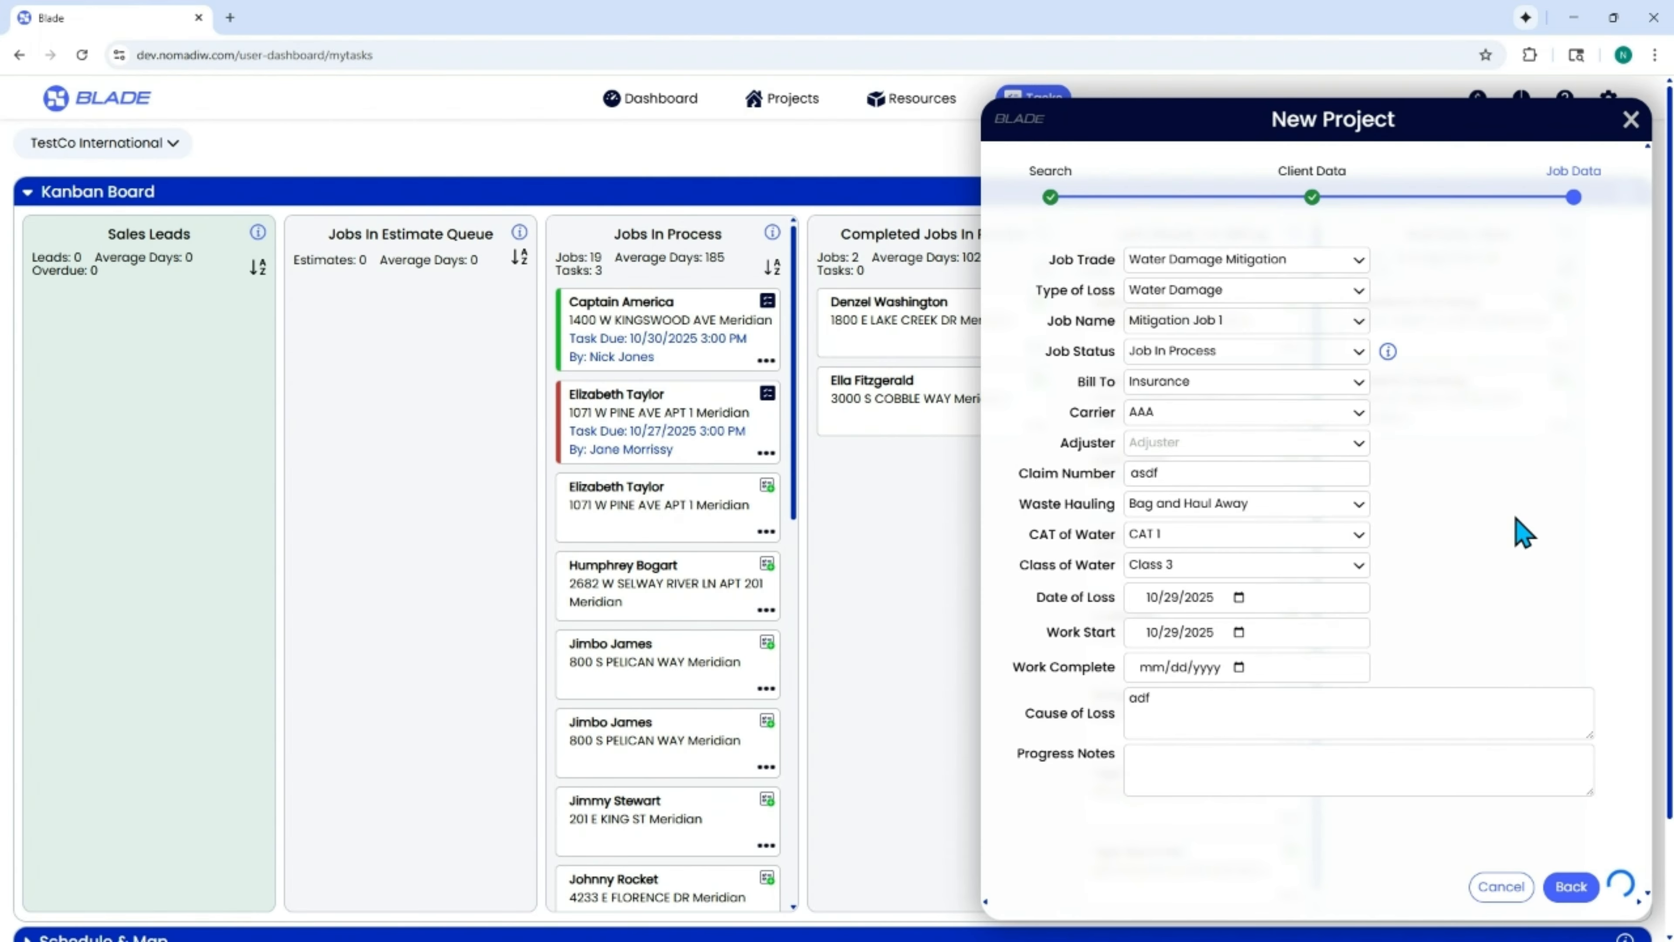
# View the newly added job in the projects list and return to the Kanban board.
pyautogui.click(788, 102)
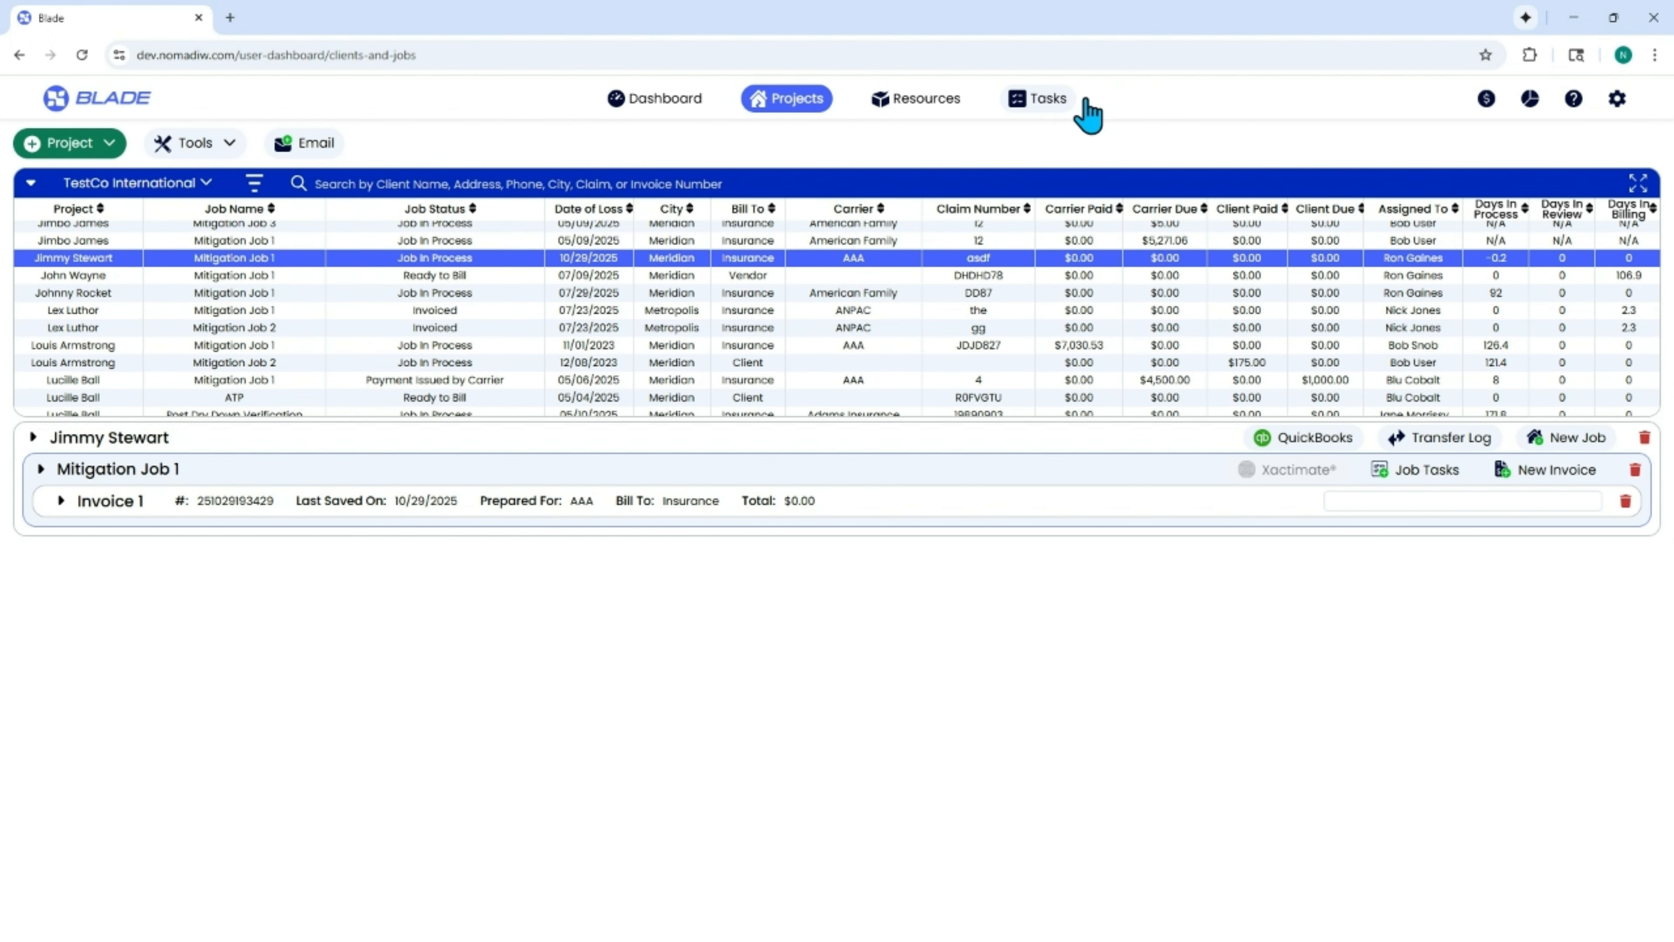
pyautogui.click(1039, 109)
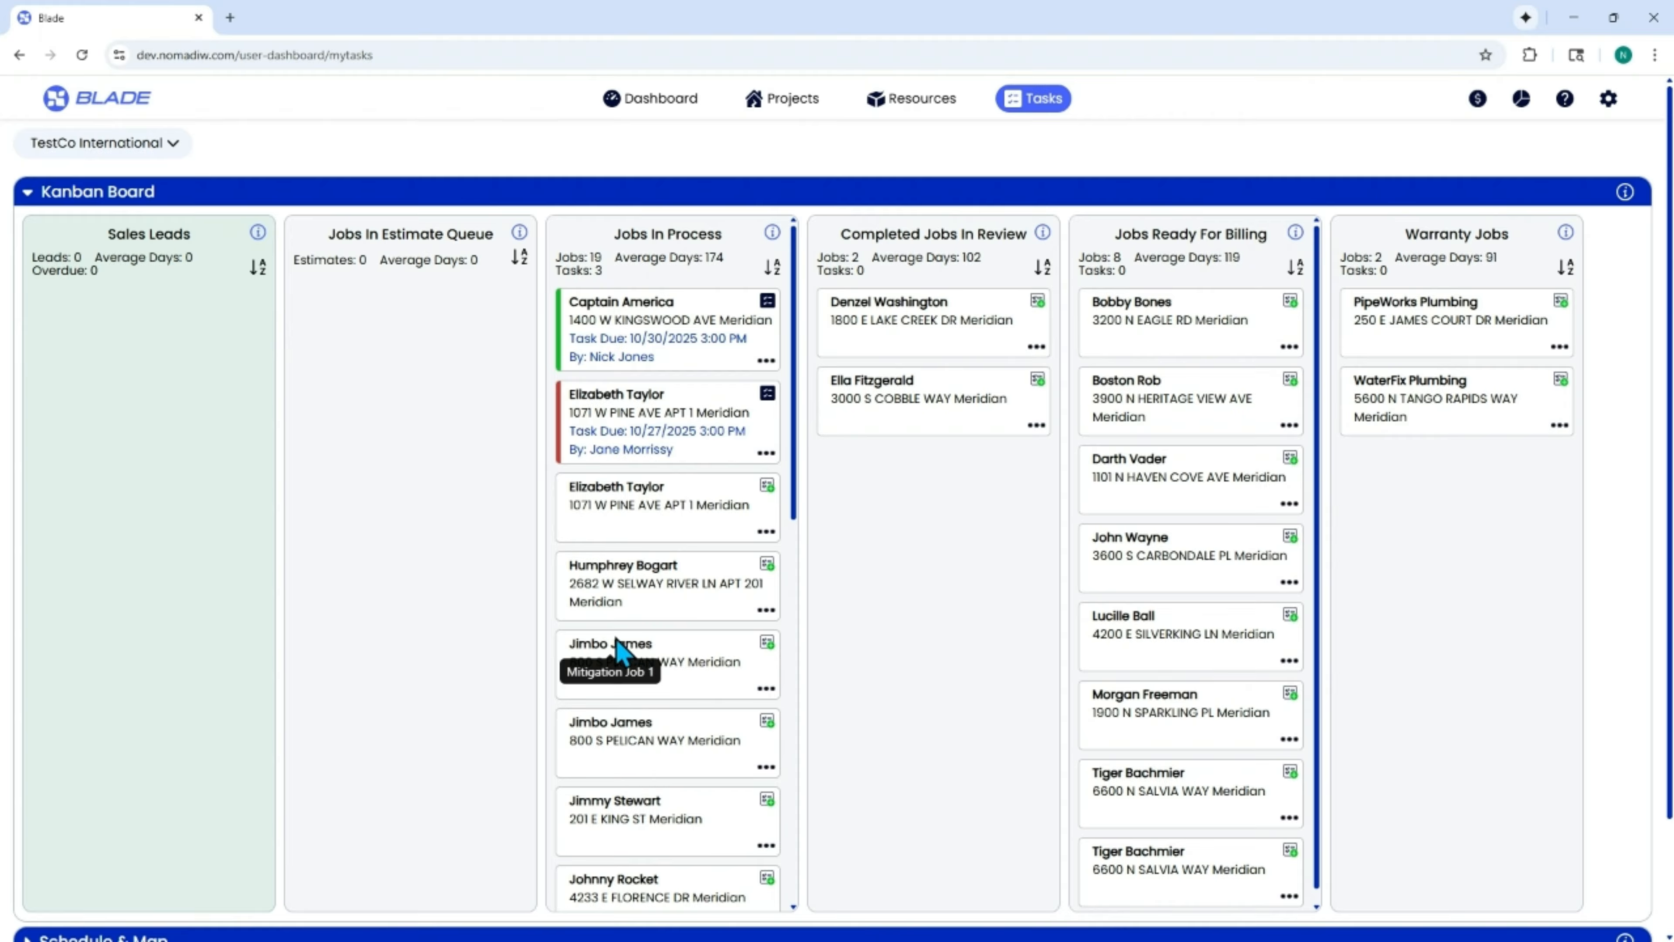
# Start a job task for the fifth Jobs In Process card with description Demo and notes "Detach the lower base kitchen cabinetry. Flood the drywall behind the cabinets.".
pyautogui.click(767, 643)
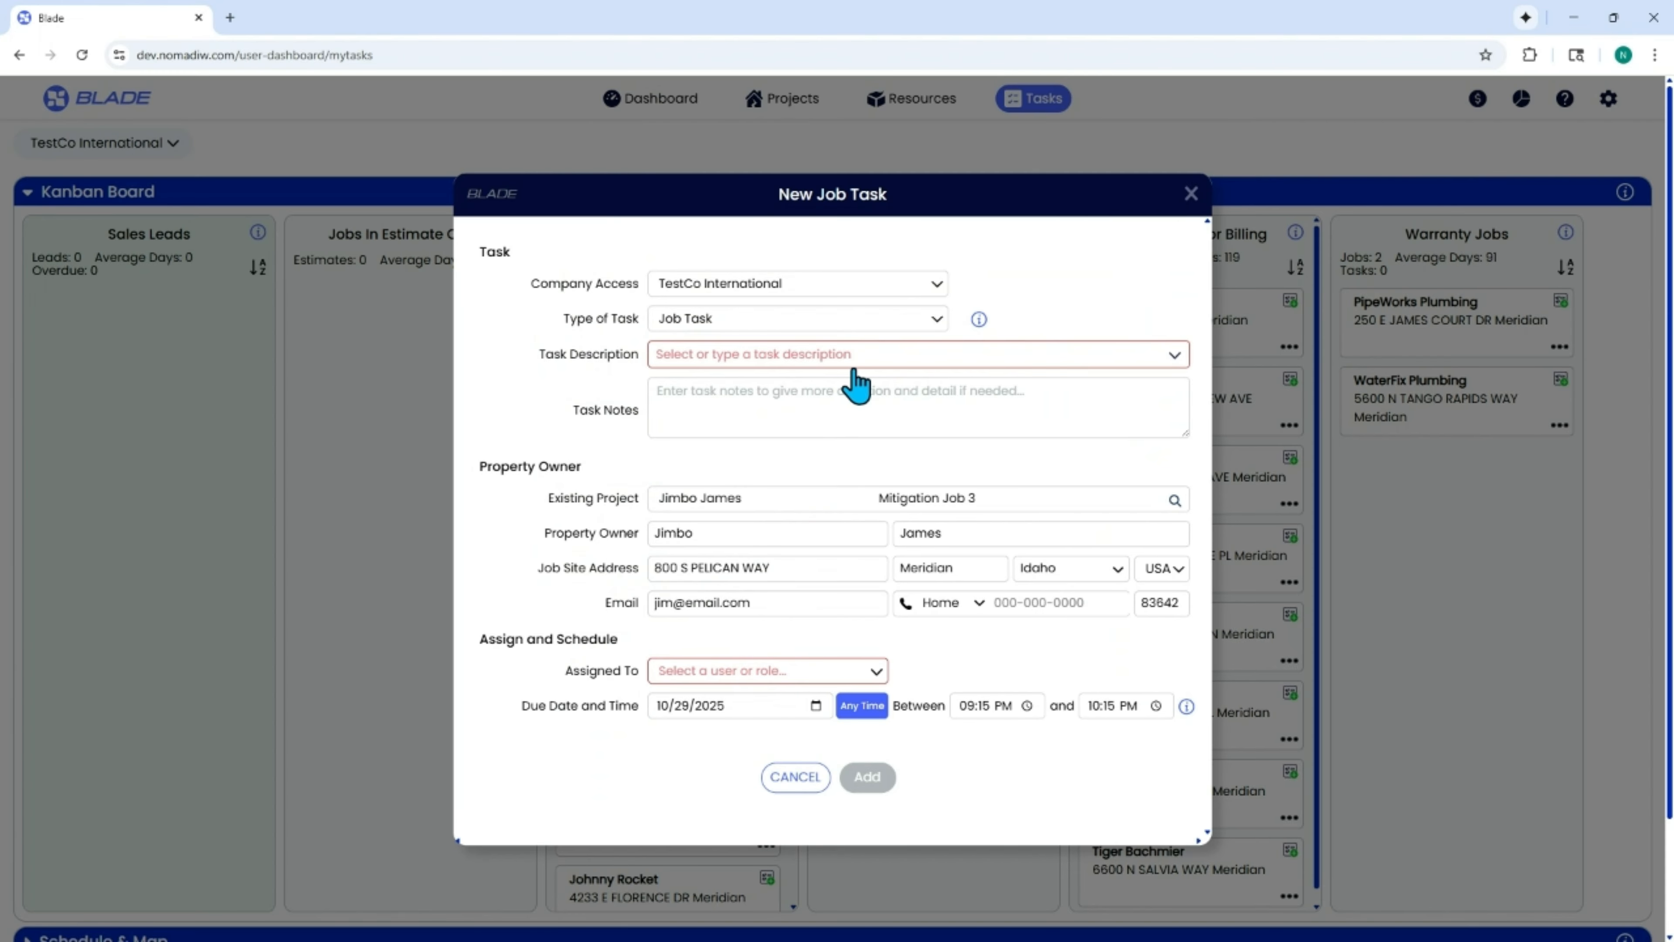
pyautogui.click(855, 355)
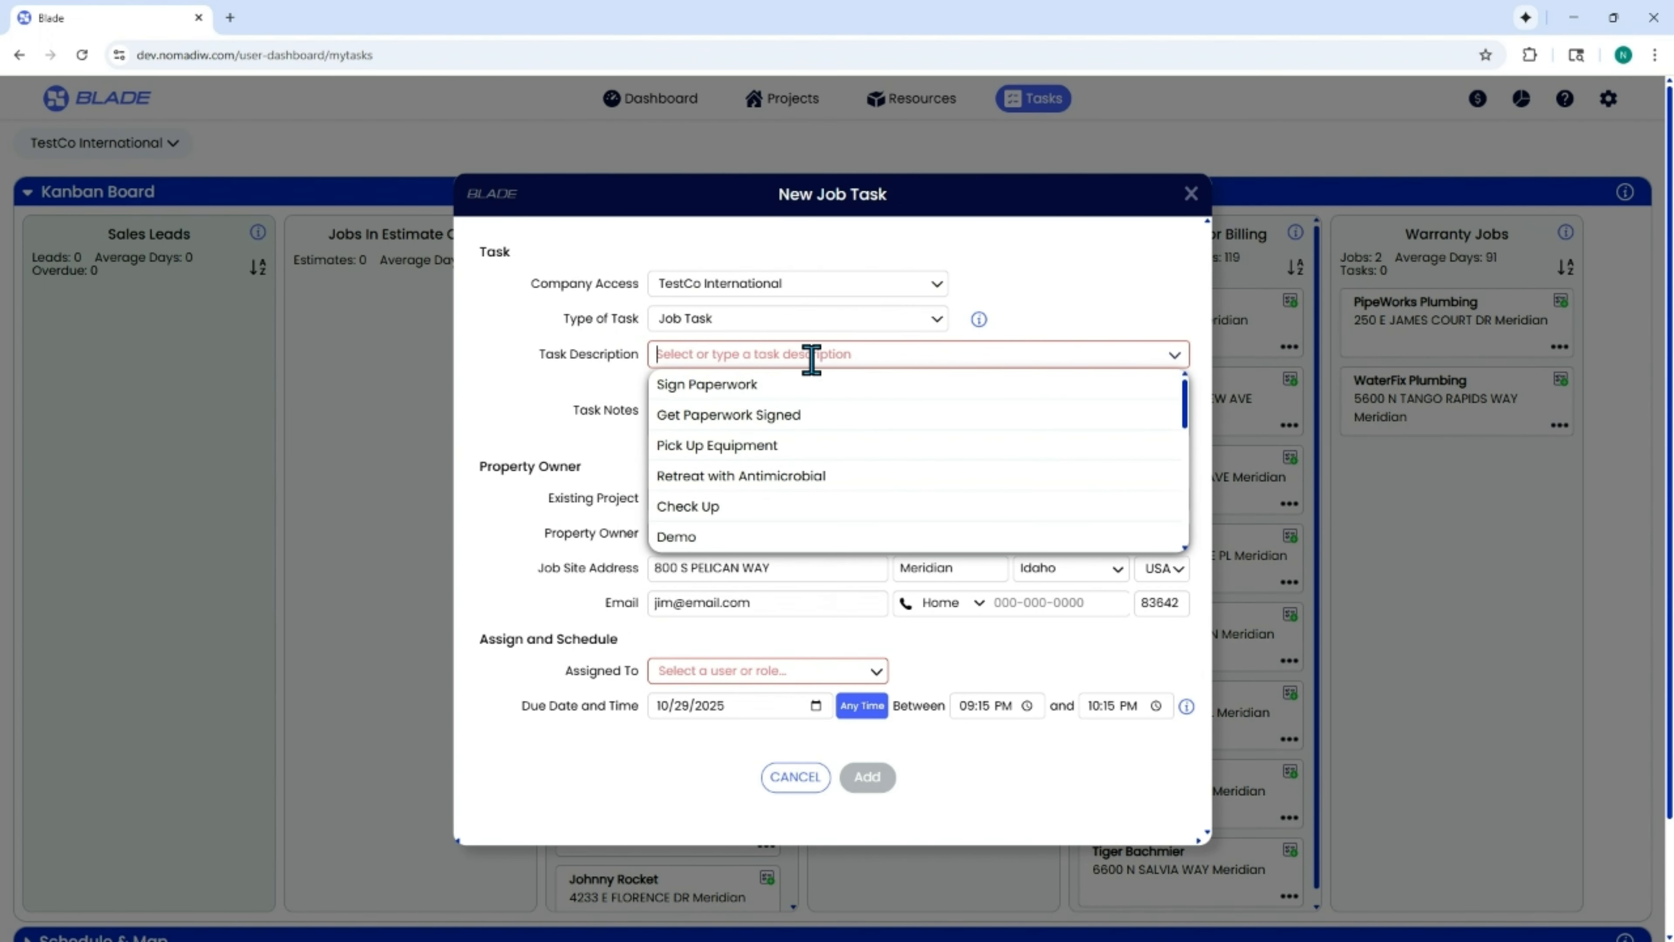
pyautogui.click(686, 538)
pyautogui.click(787, 395)
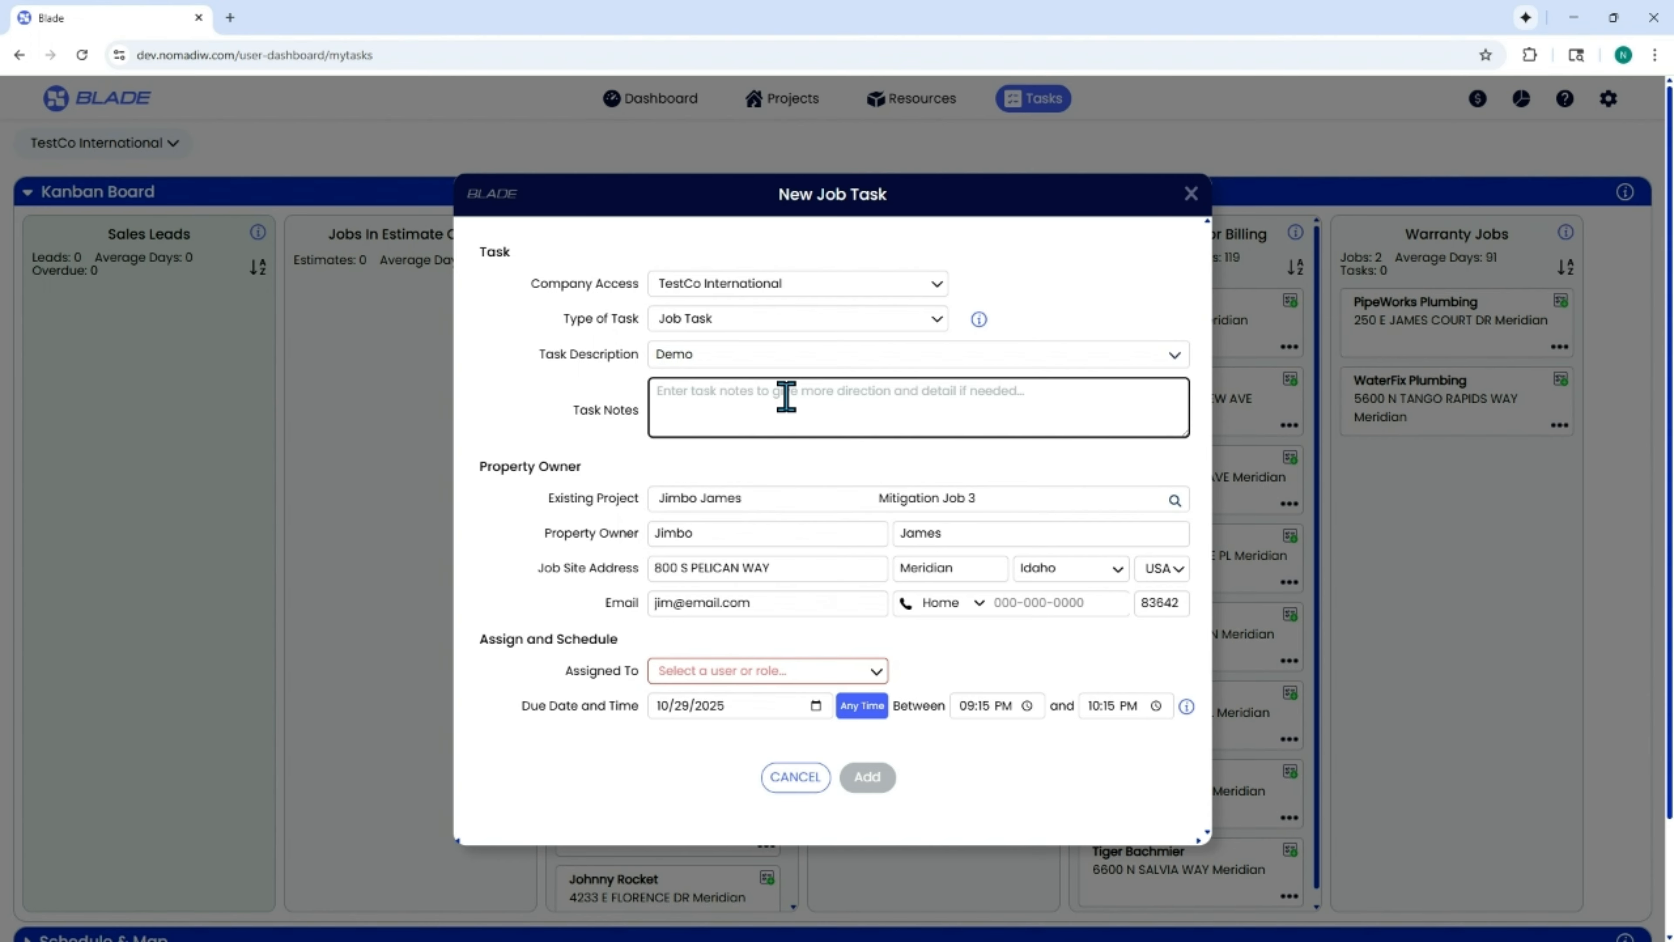
pyautogui.write('D')
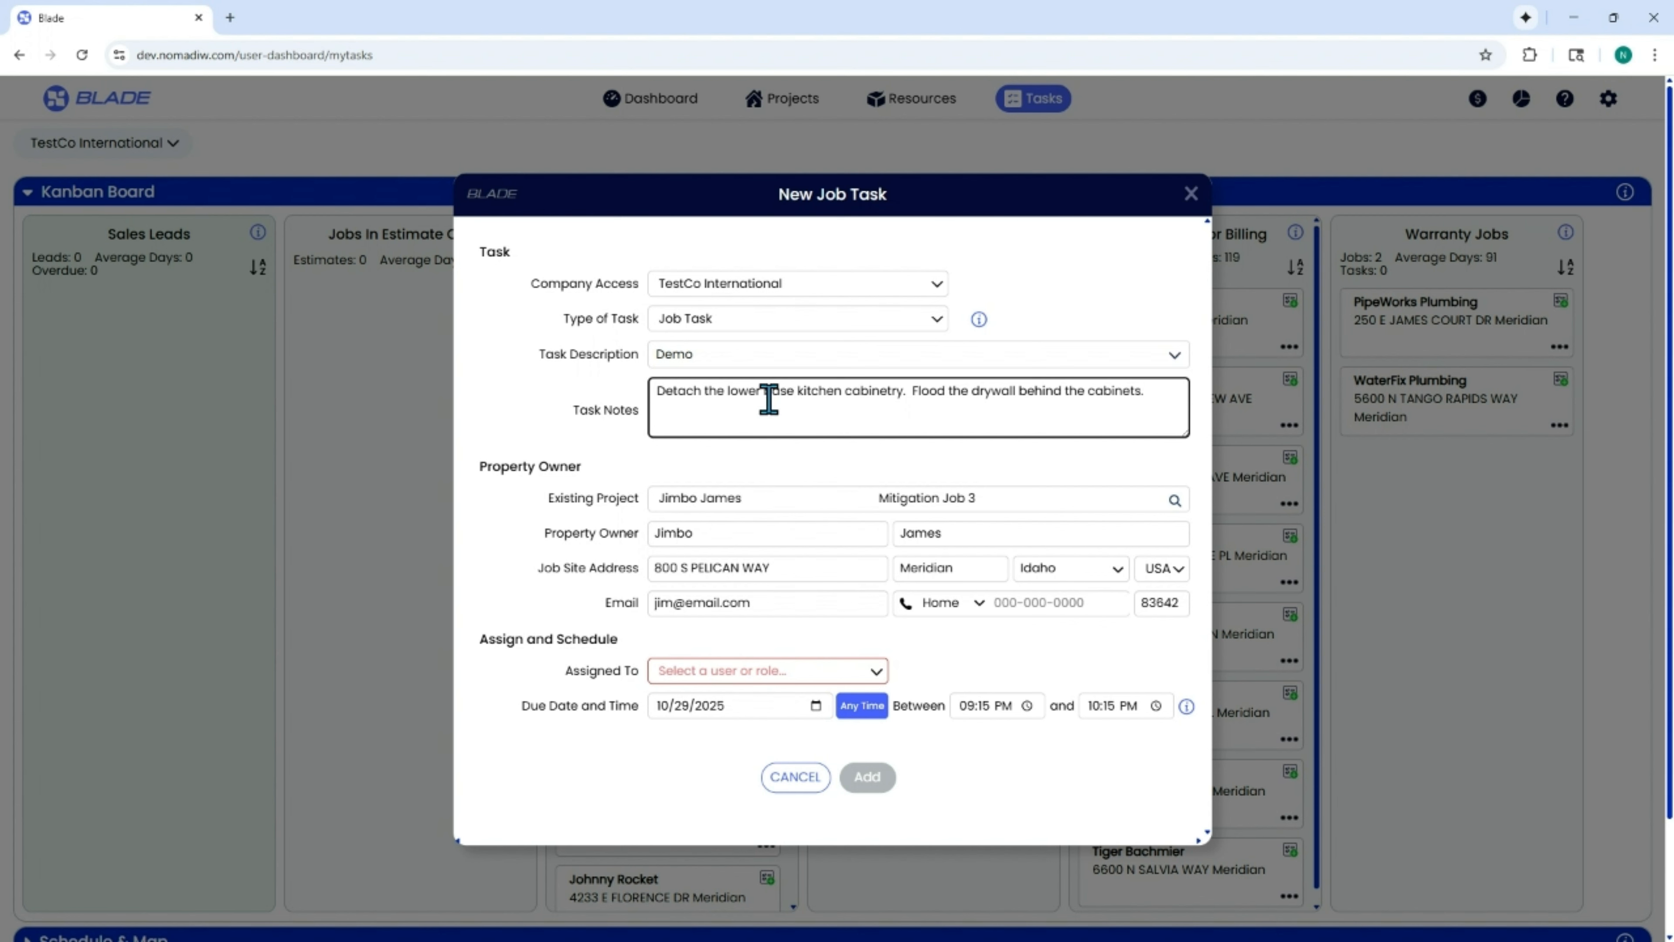
# Assign the Demo task to an individual user rather than a role and add it to the job.
pyautogui.click(800, 671)
pyautogui.moveTo(733, 655)
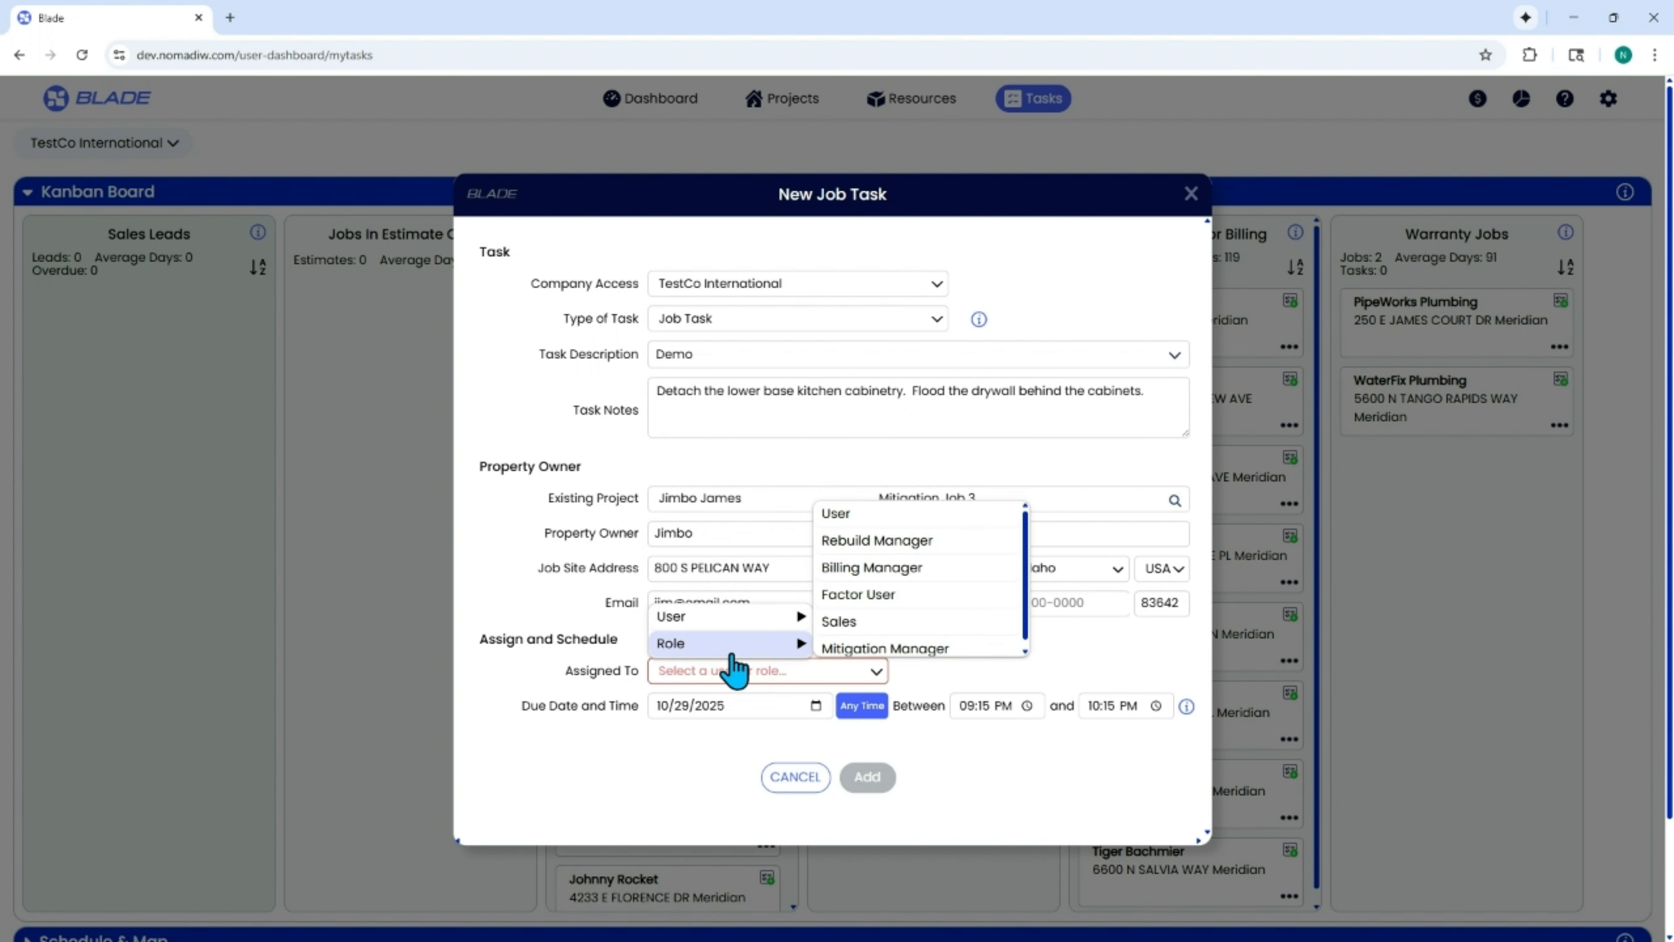
pyautogui.moveTo(748, 620)
pyautogui.click(851, 613)
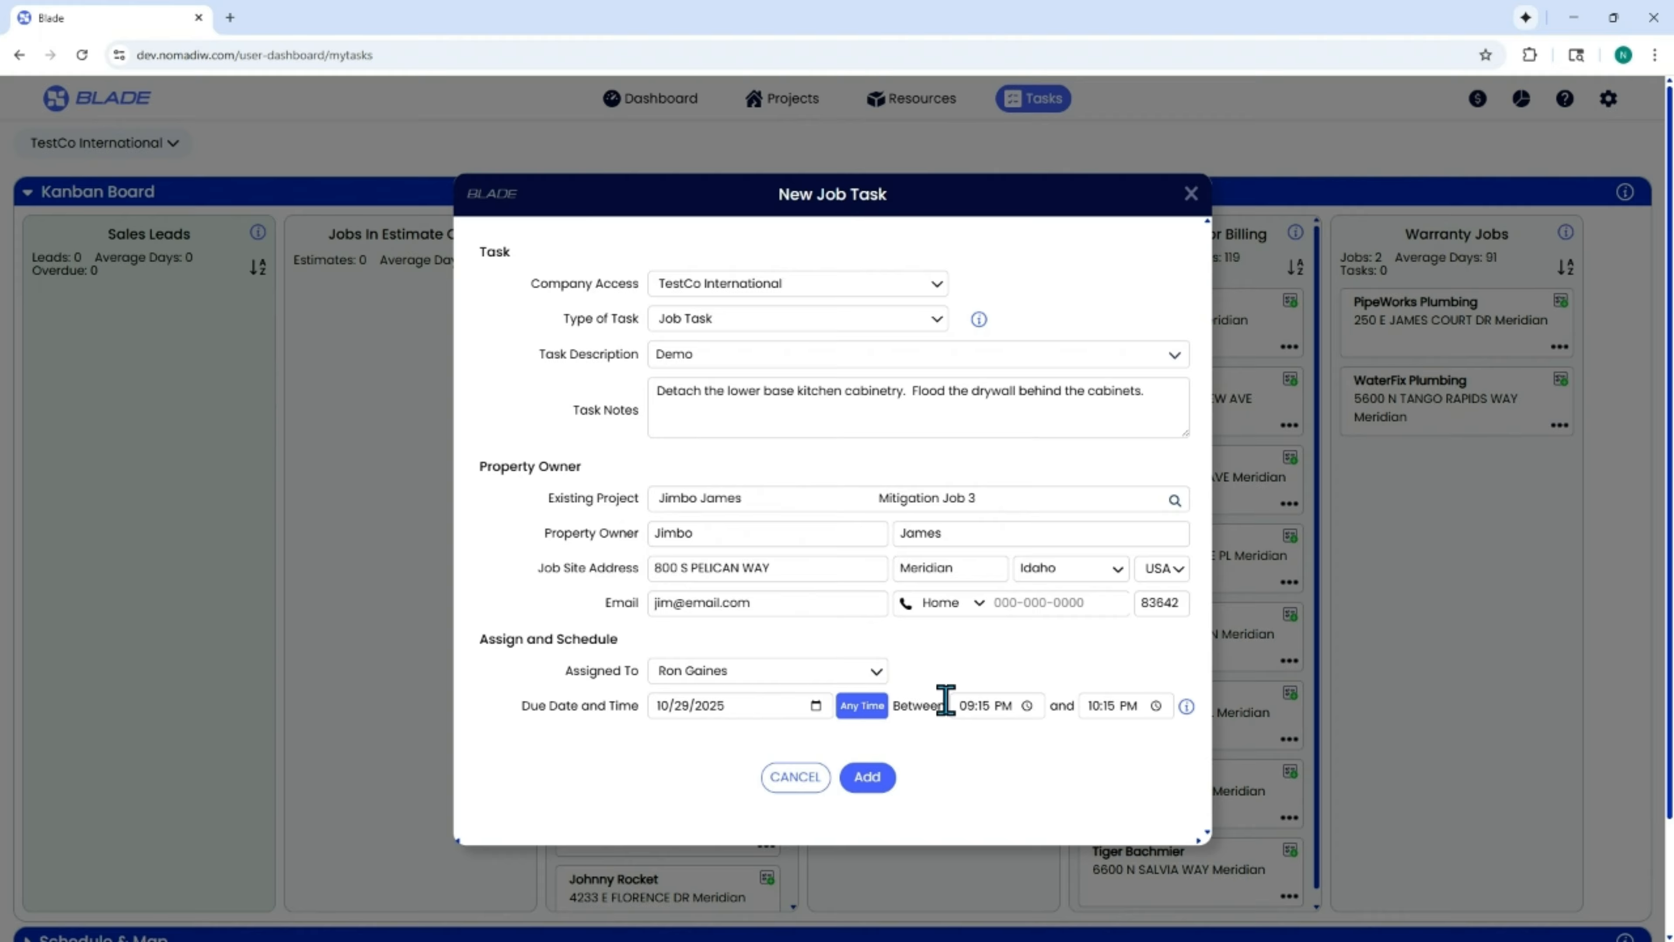
pyautogui.click(865, 784)
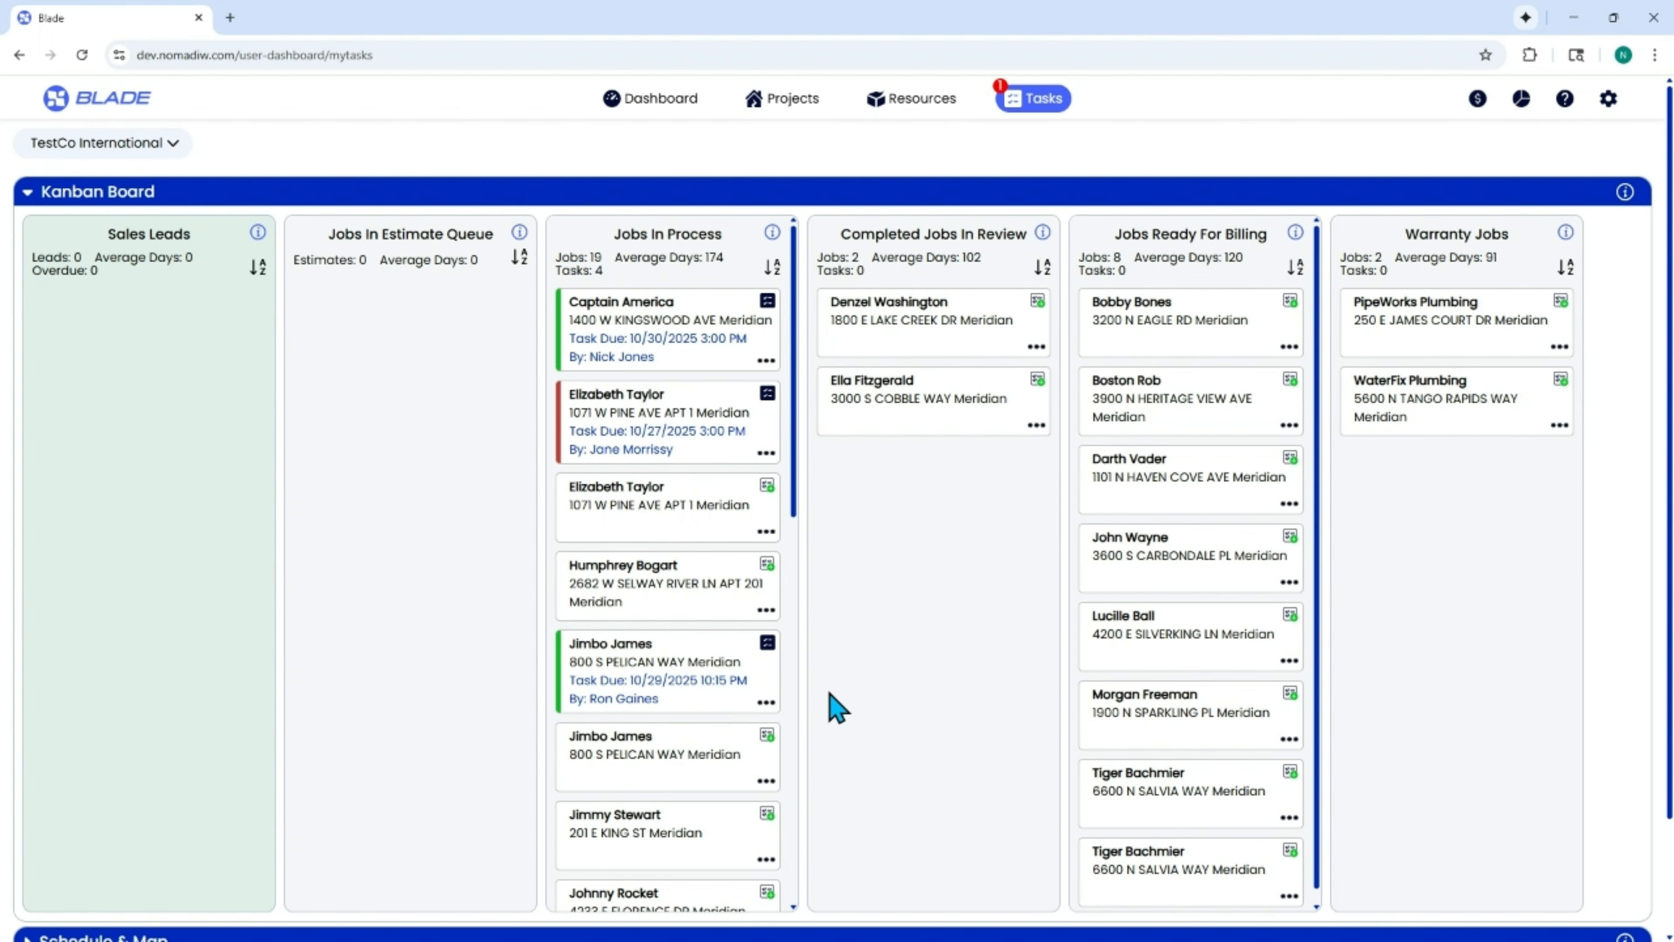
# Locate the Demo task on the October 31, 2025 day schedule and map, and view its details.
pyautogui.click(767, 645)
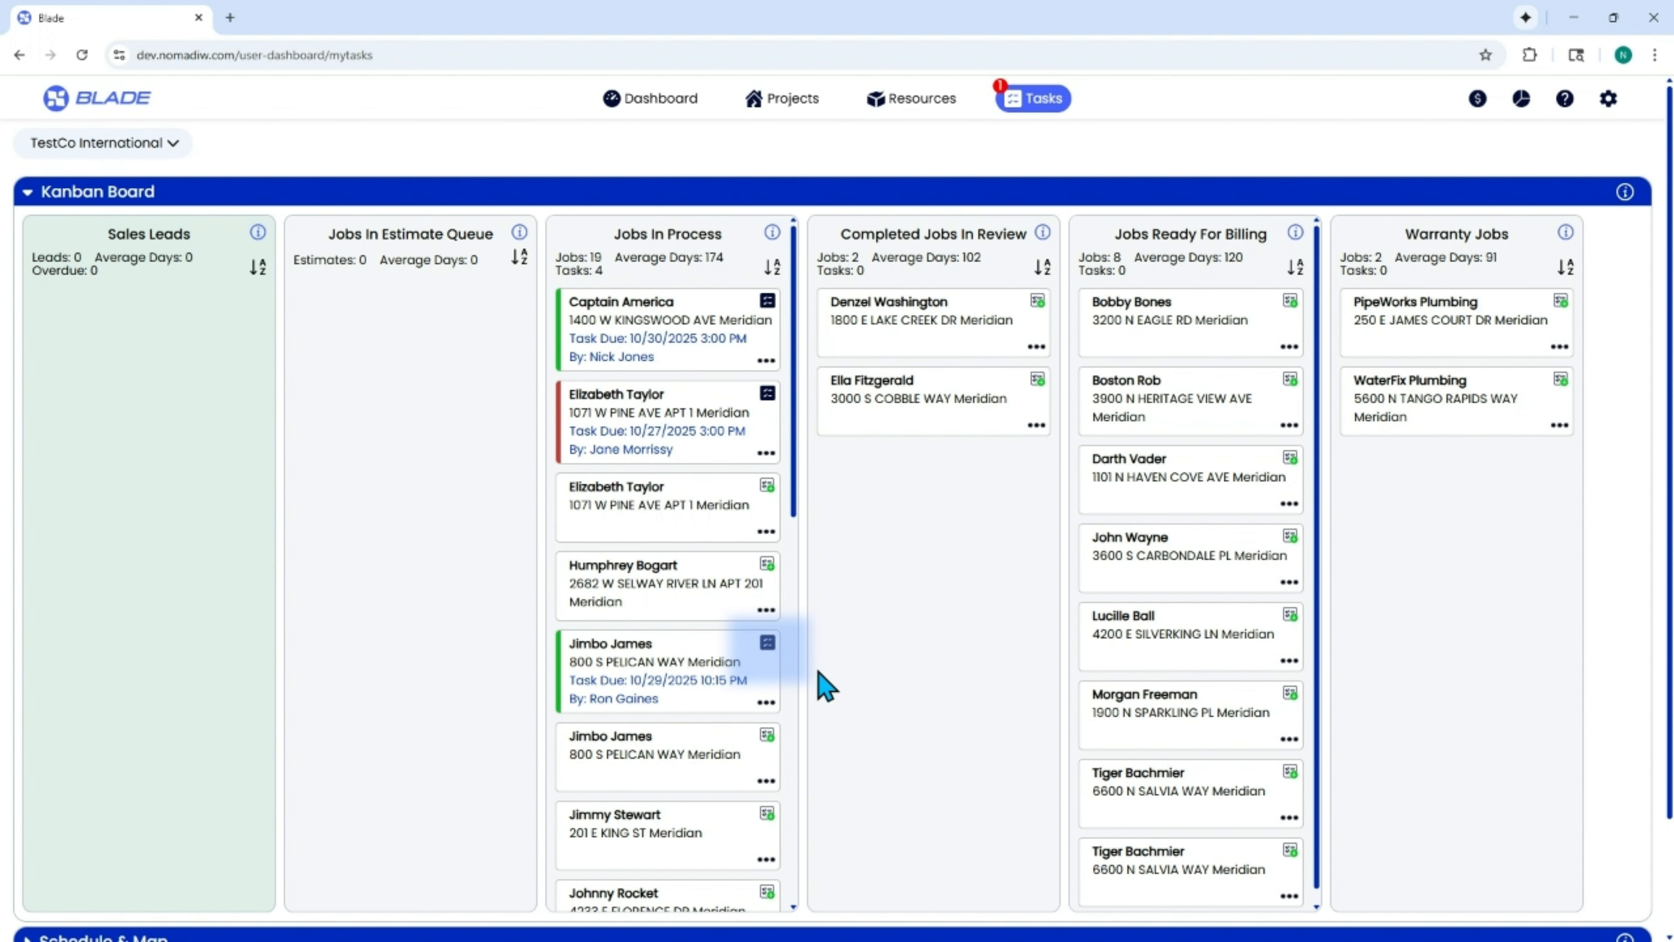
pyautogui.click(27, 193)
pyautogui.click(988, 305)
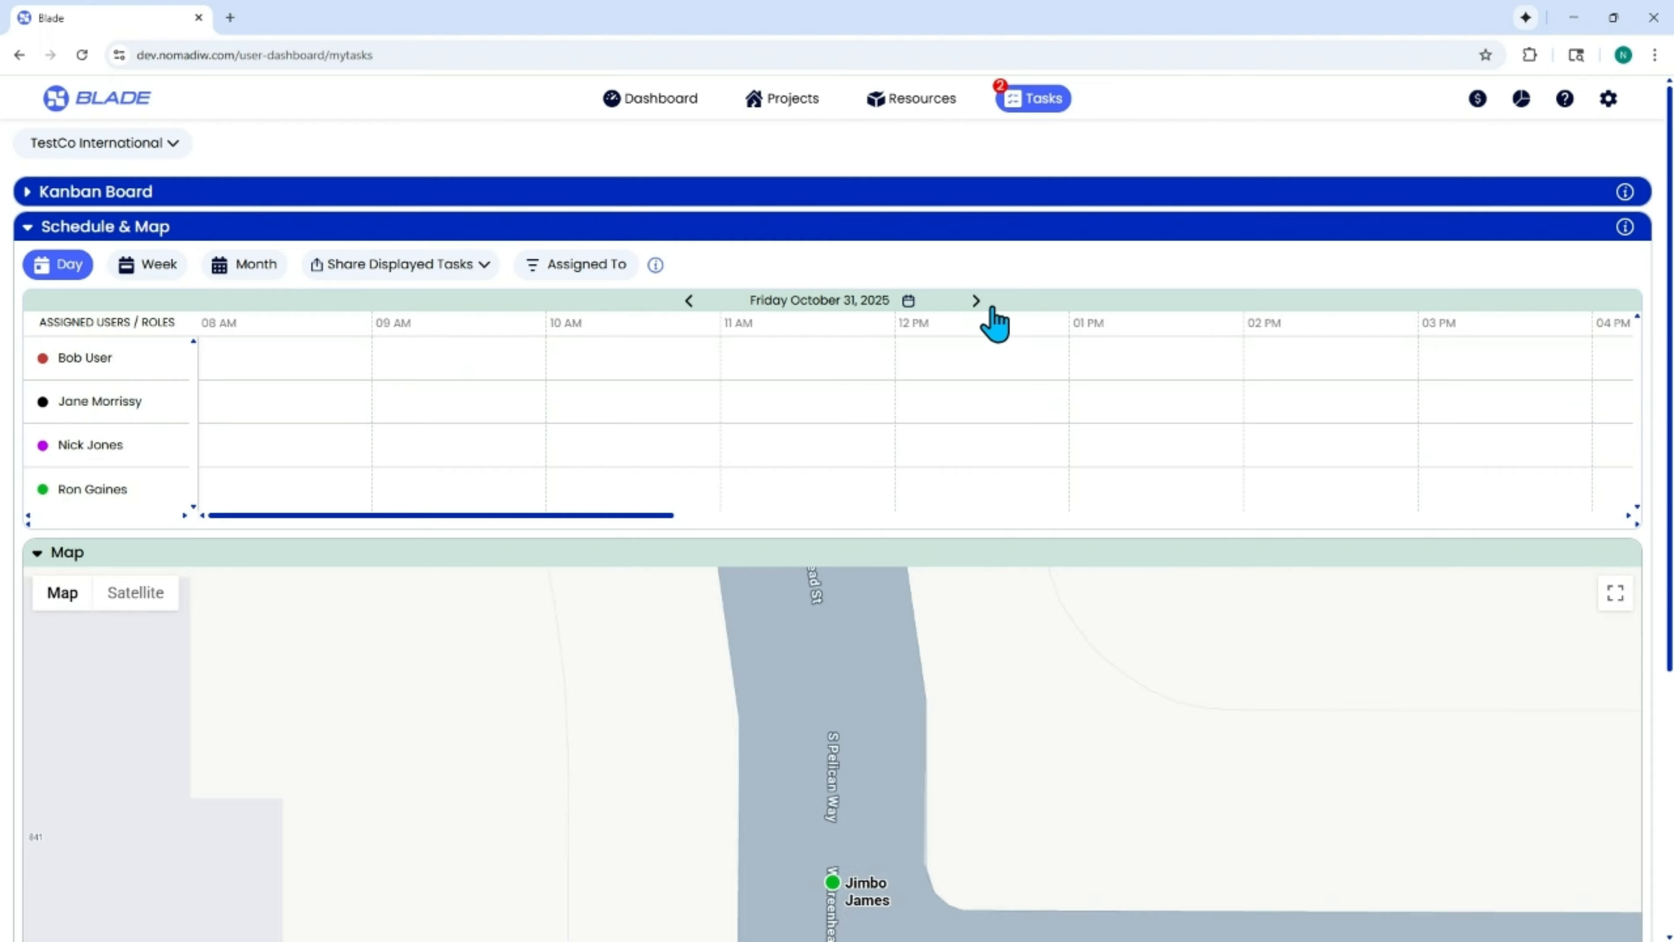
pyautogui.moveTo(617, 516); pyautogui.dragTo(1190, 516)
pyautogui.click(867, 486)
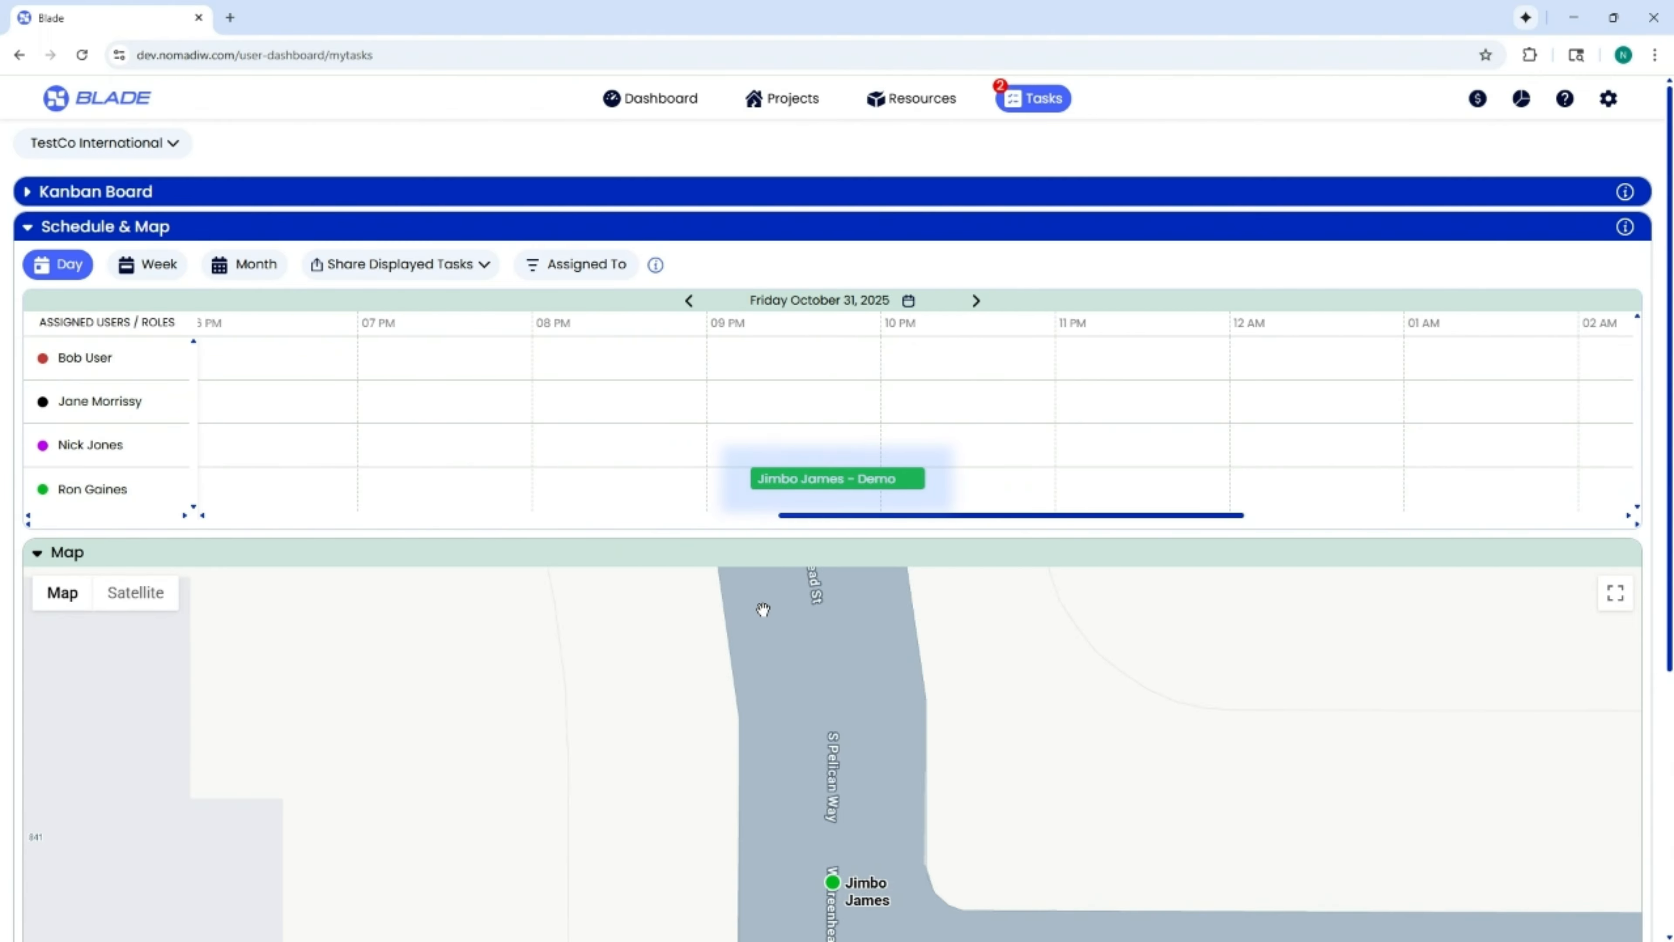
pyautogui.scroll(-6, 994, 735)
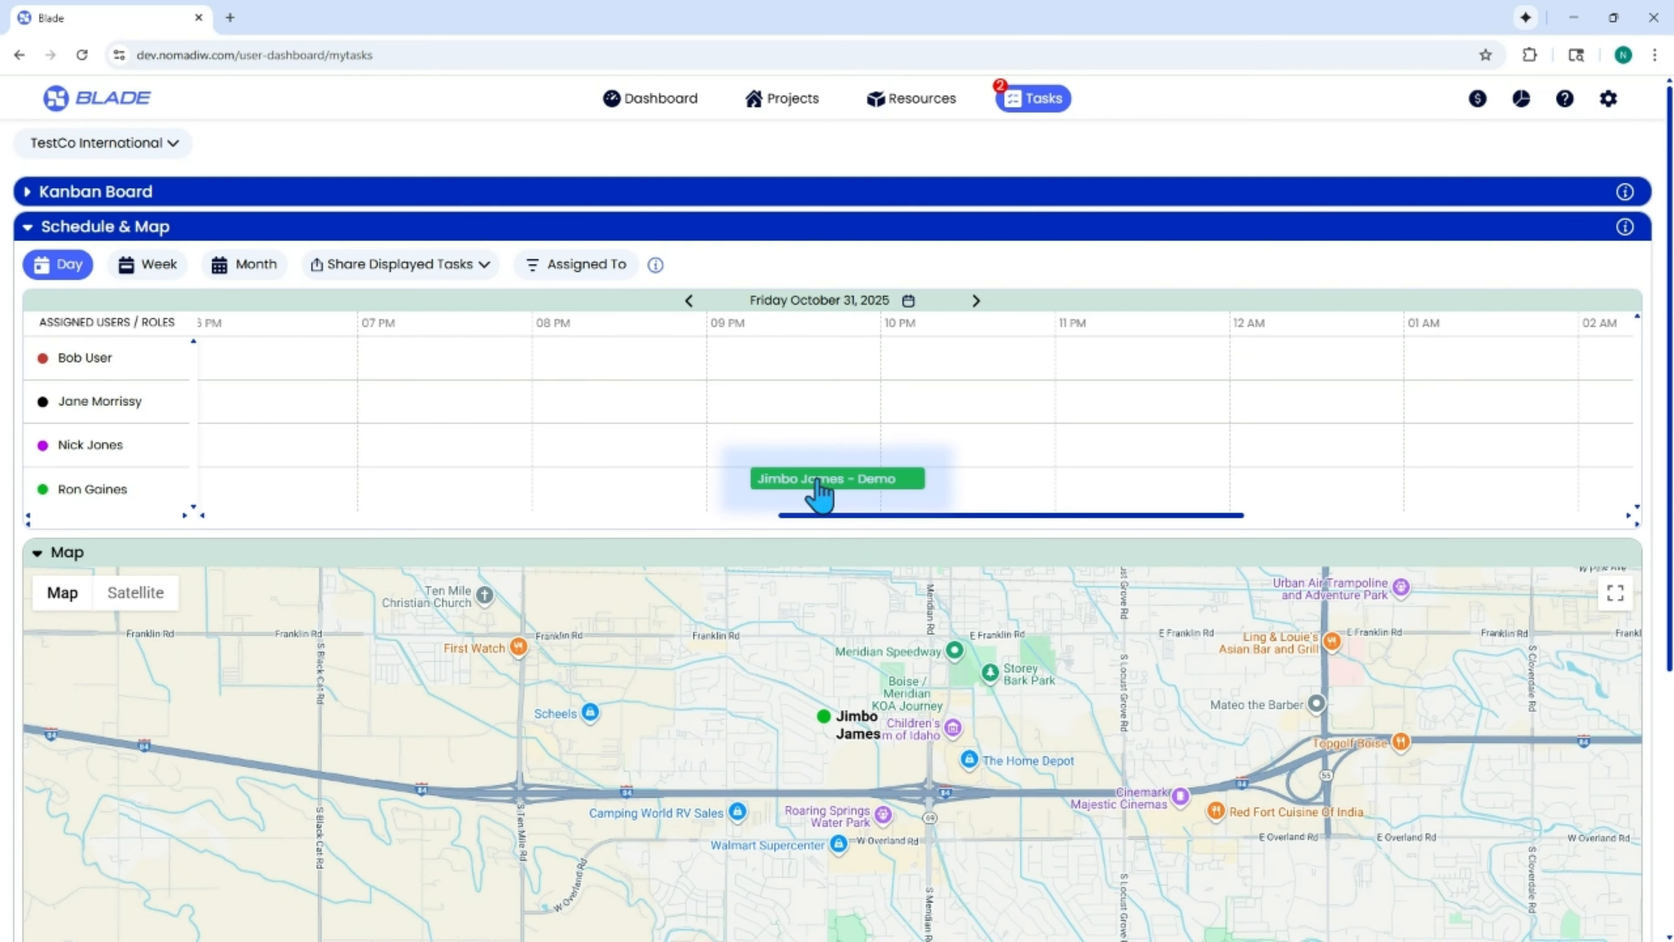
pyautogui.click(832, 480)
pyautogui.click(1403, 258)
# Review the Demo and Get Paperwork Signed entries in the Job Tasks list, with the schedule section collapsed.
pyautogui.click(30, 230)
pyautogui.click(27, 264)
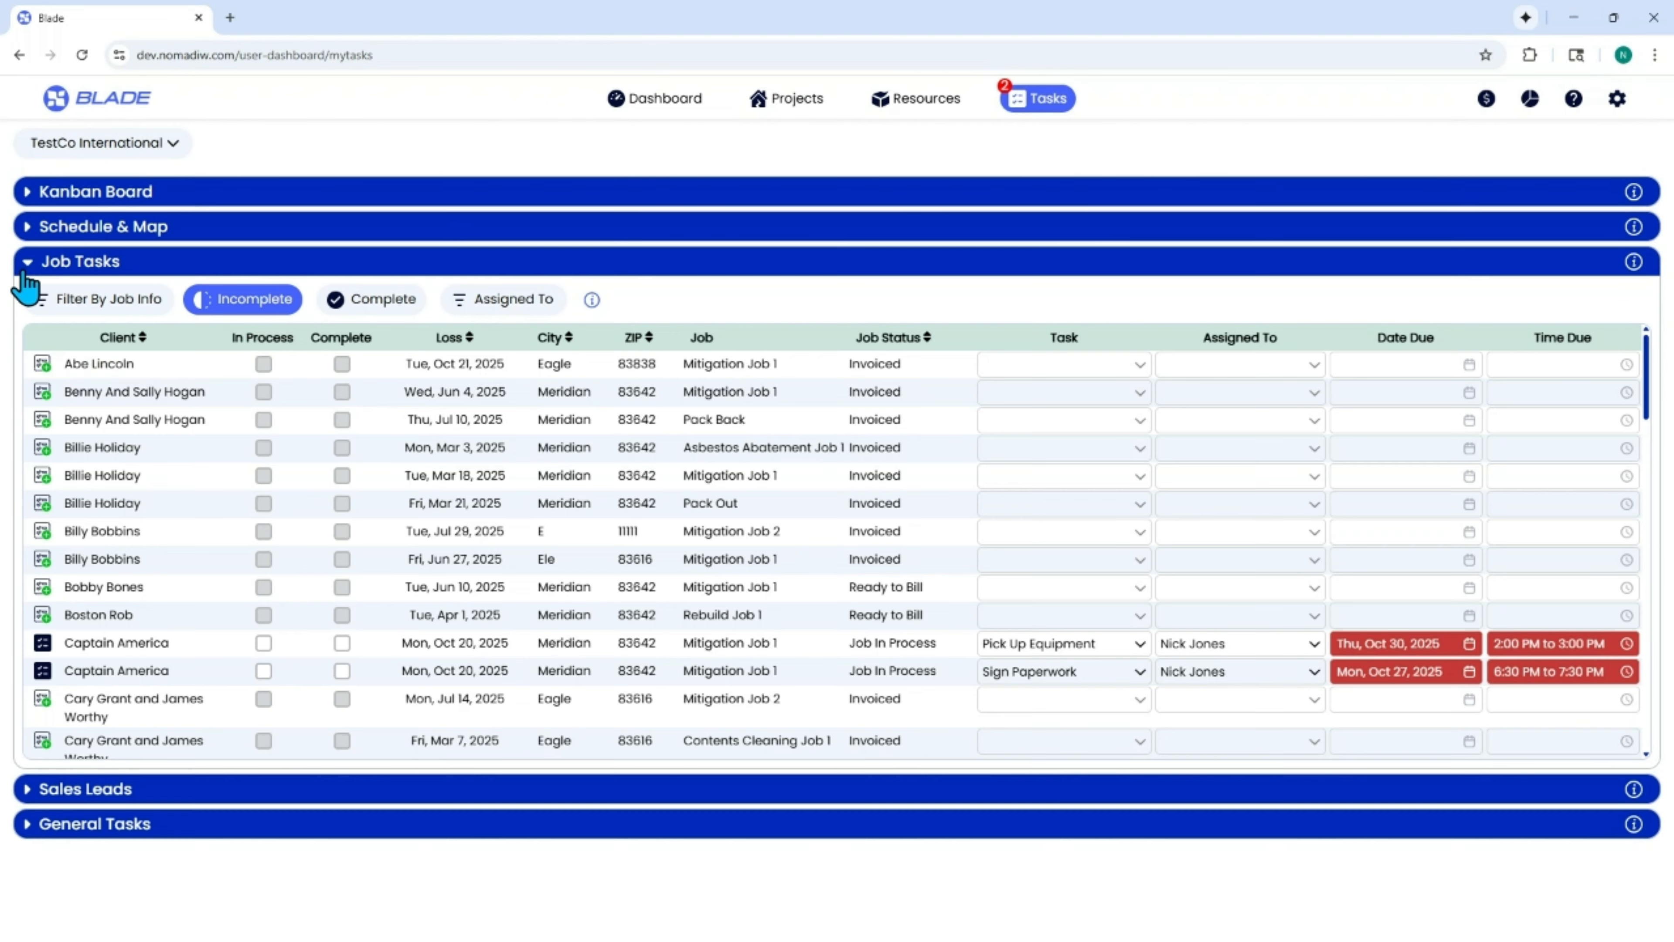
pyautogui.scroll(-12, 224, 596)
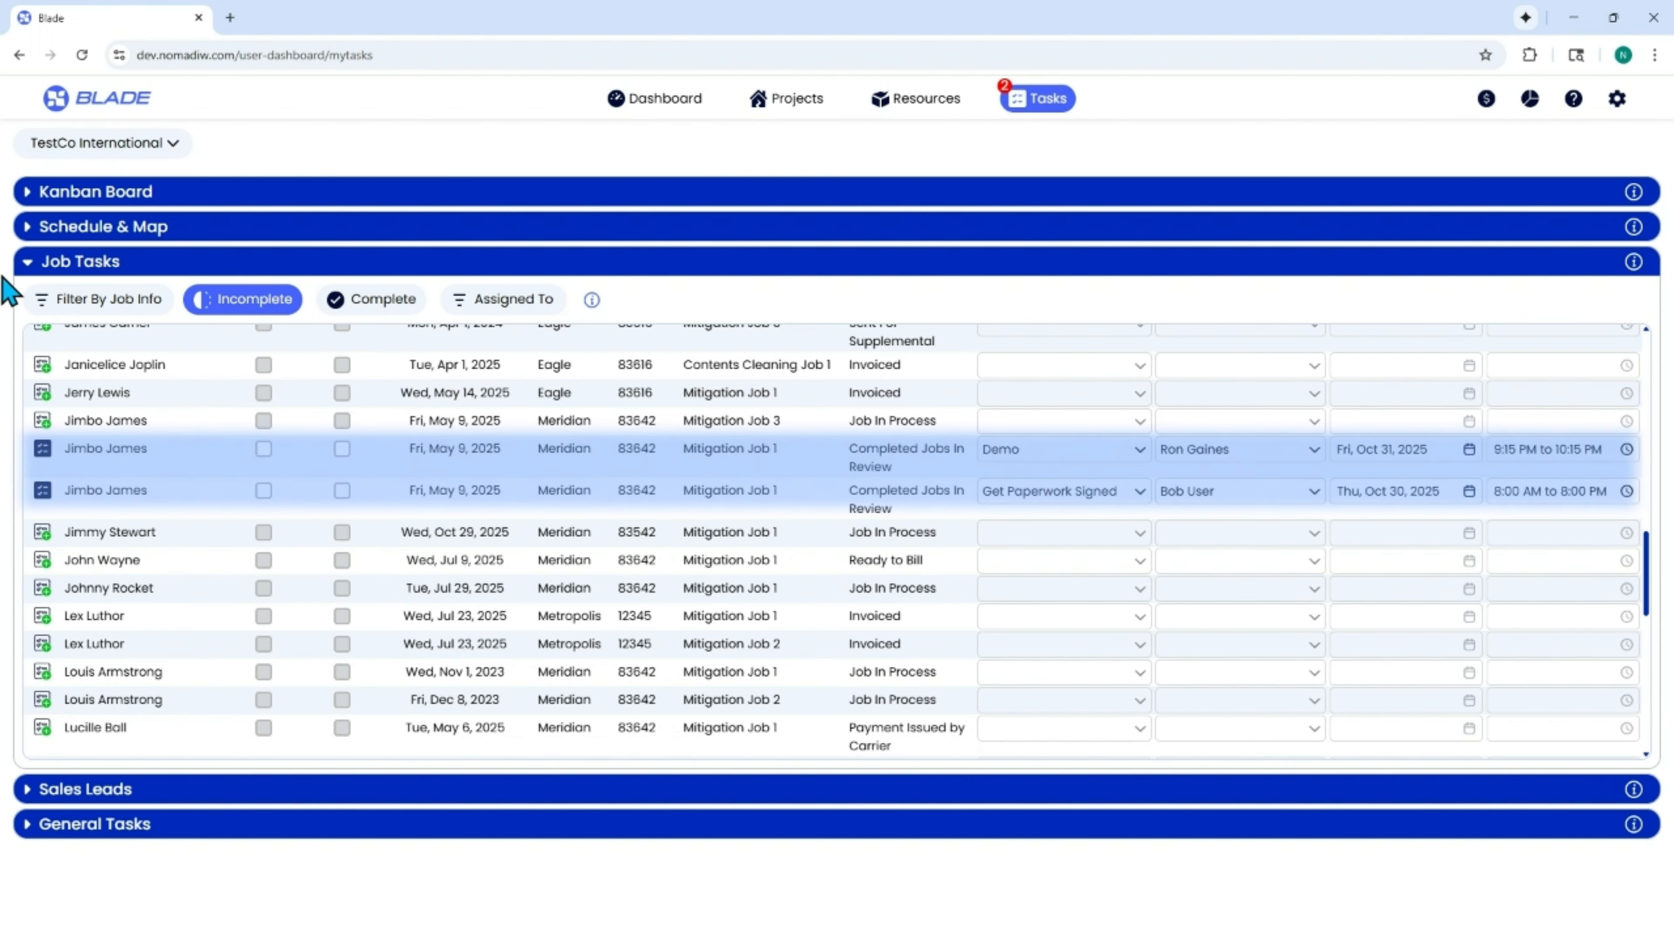
pyautogui.click(27, 264)
# Find the project with the Demo task in the projects list and review its Mitigation Job 1 tasks.
pyautogui.click(786, 105)
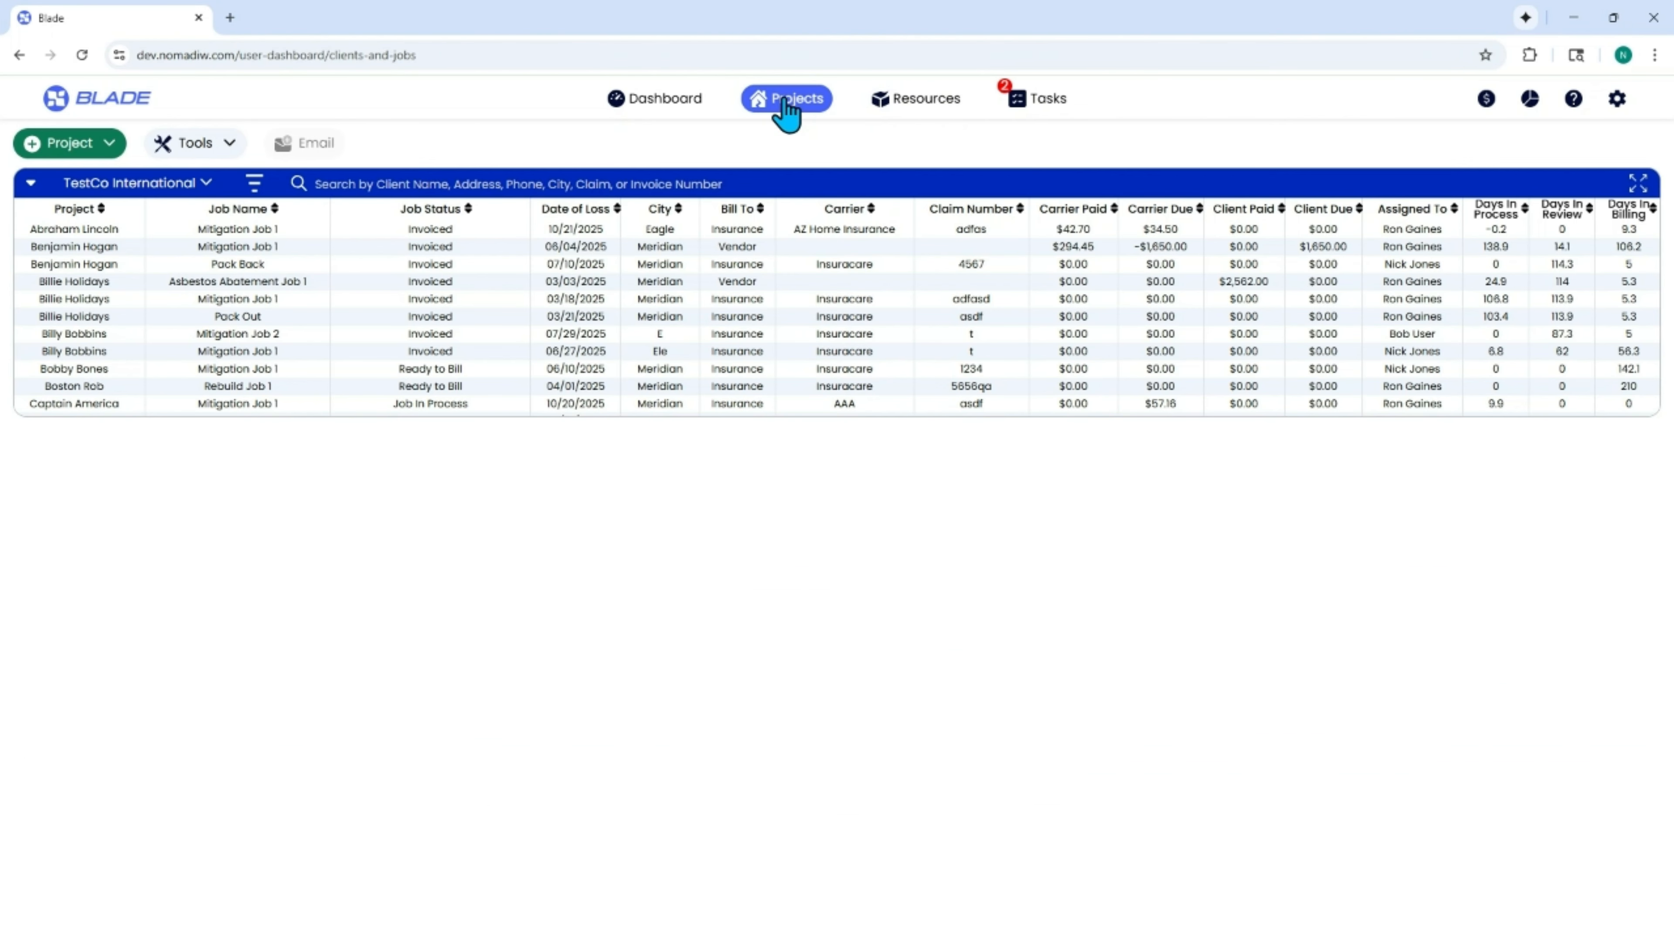
pyautogui.scroll(-10, 75, 263)
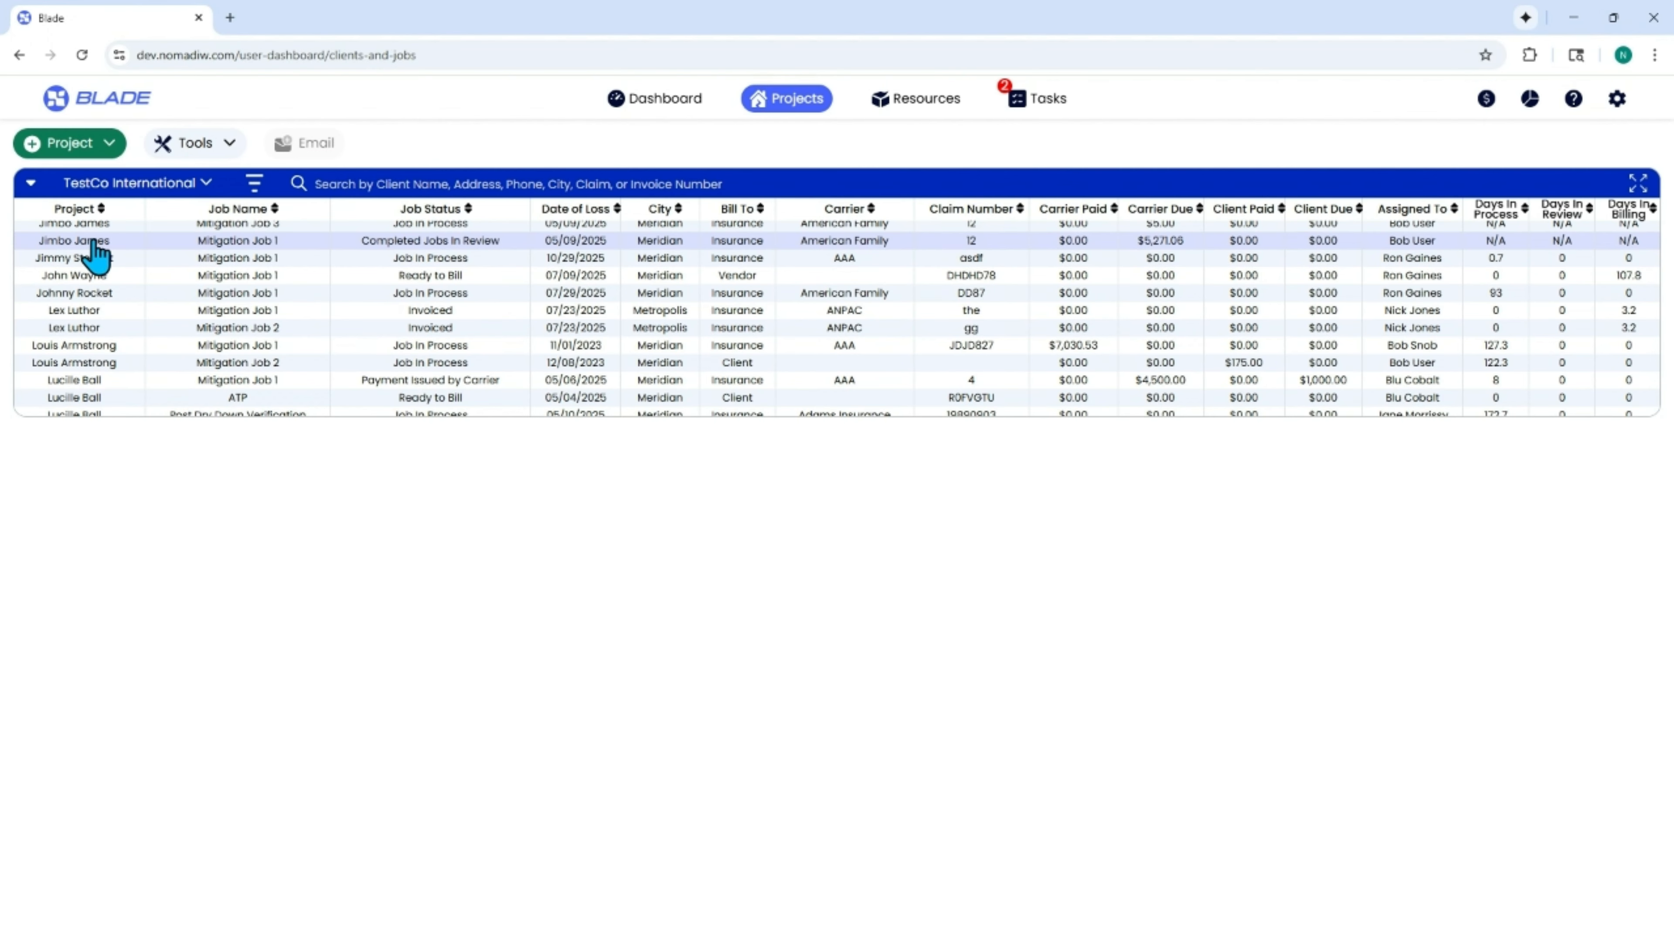
pyautogui.click(97, 243)
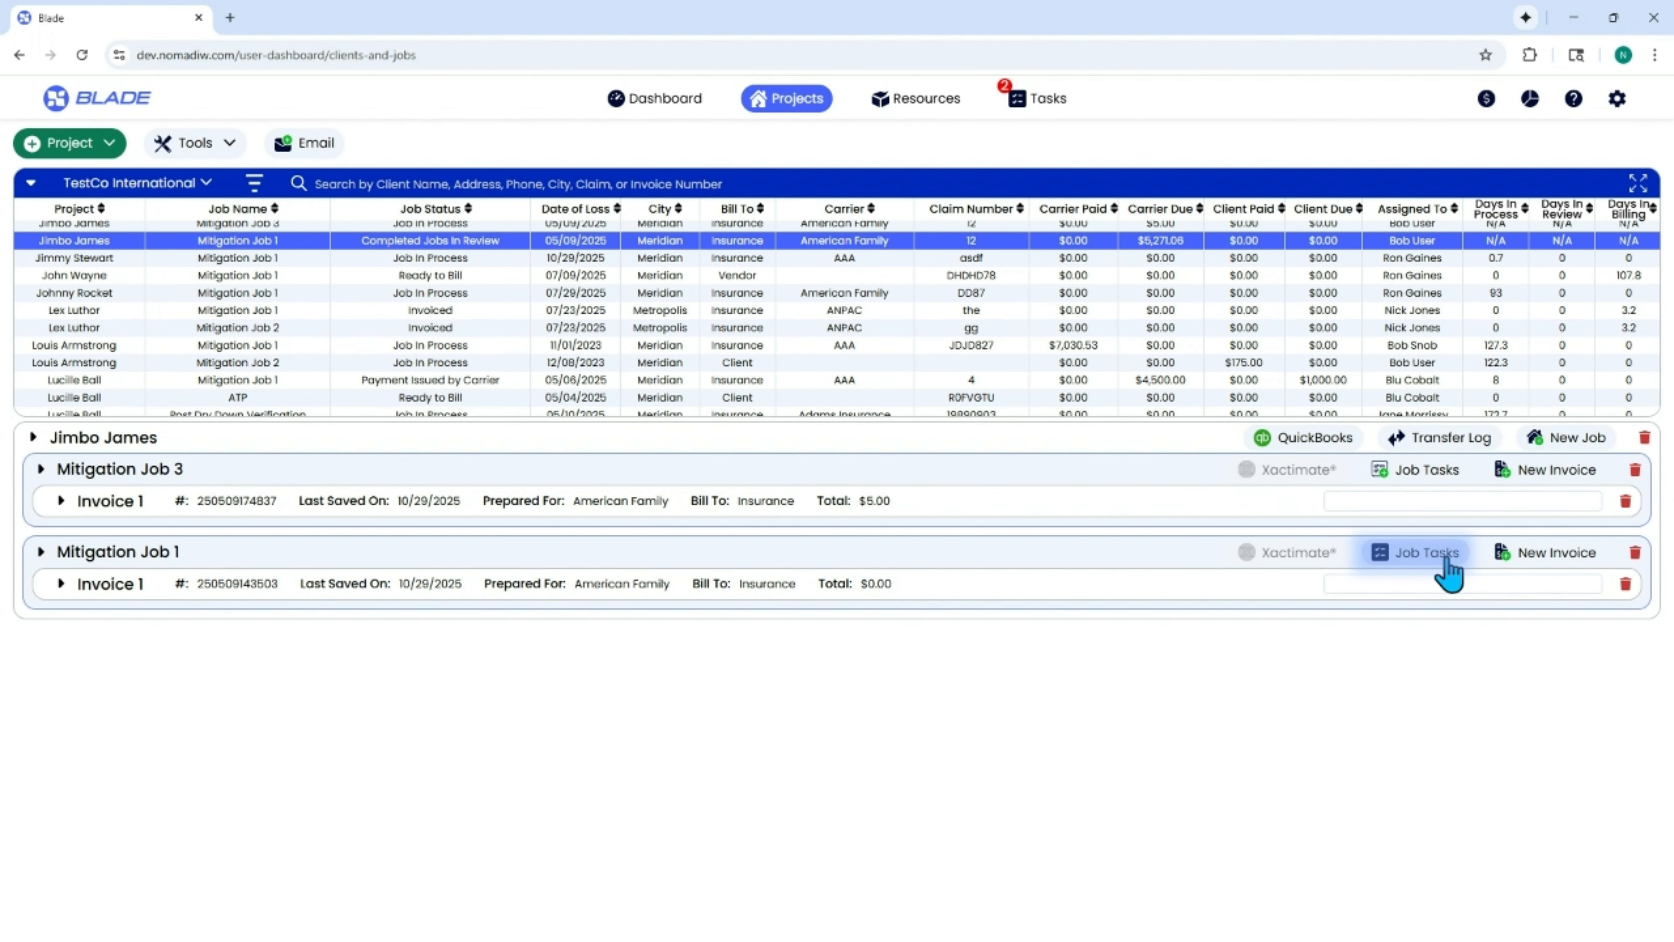
pyautogui.click(1424, 553)
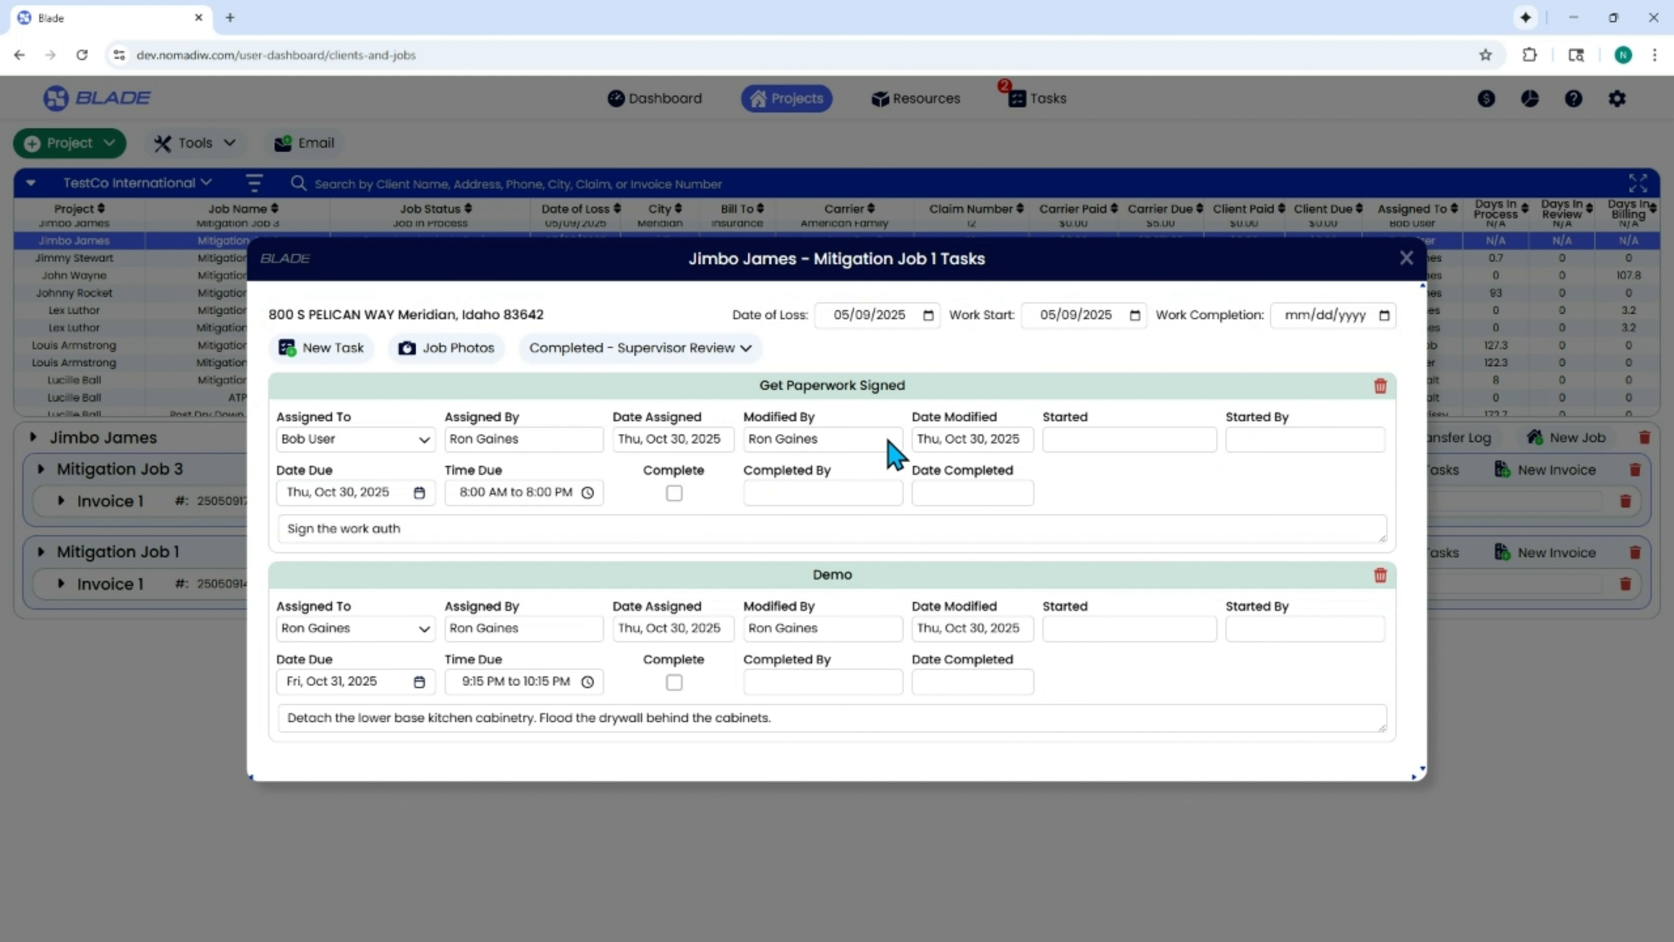
pyautogui.click(1406, 259)
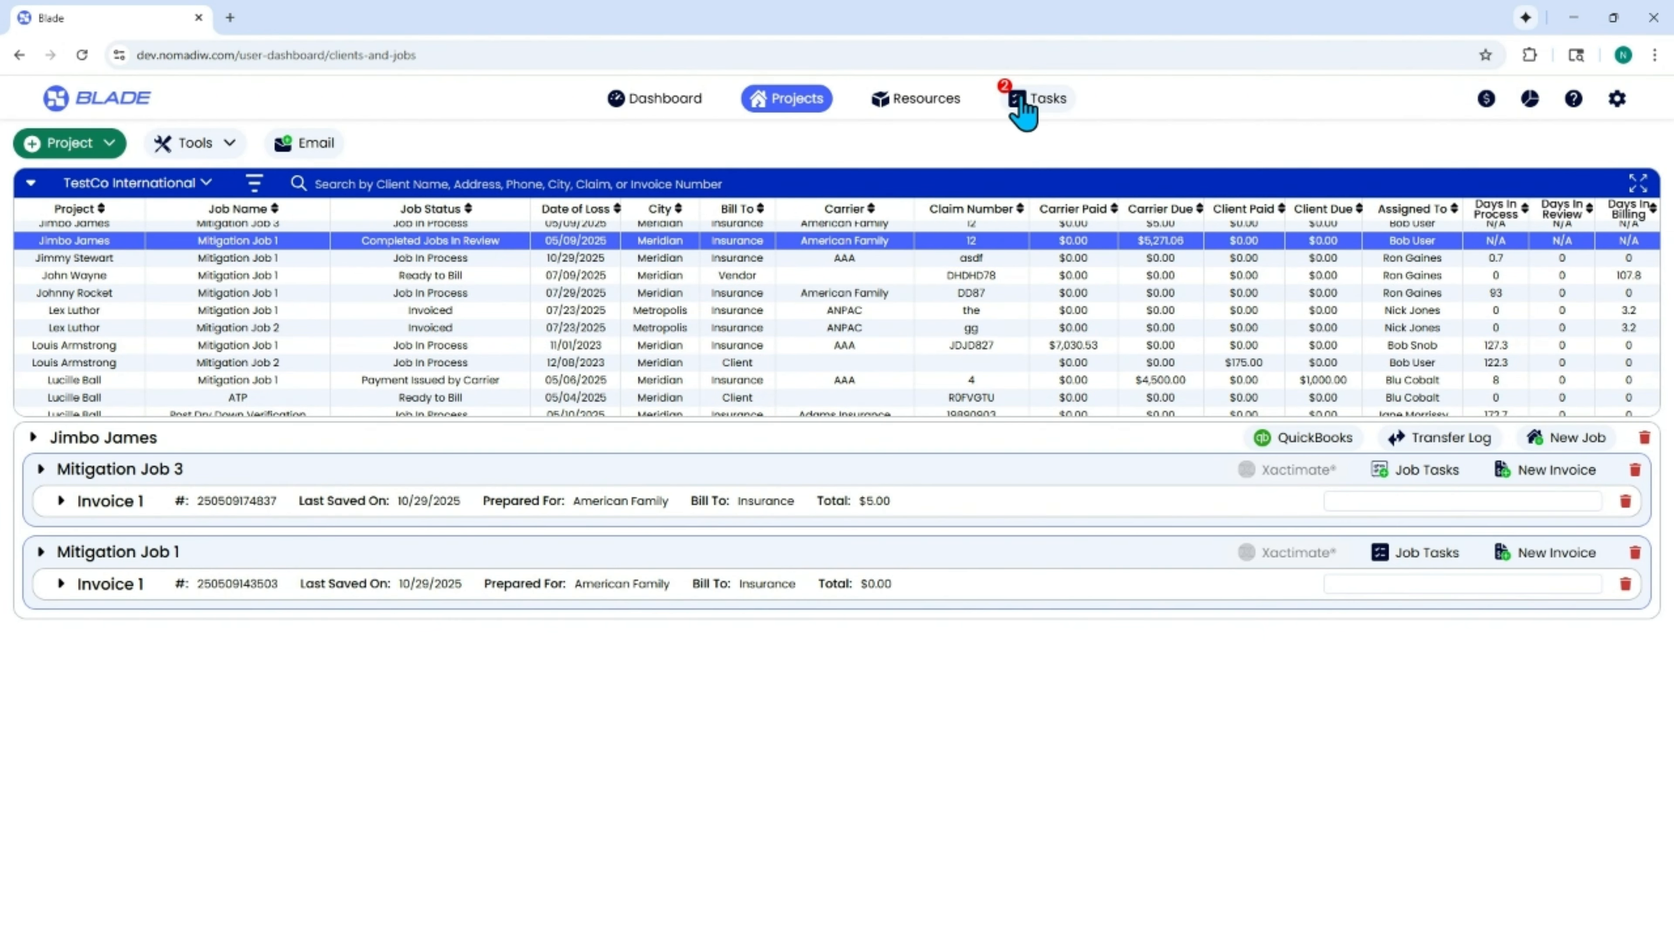
# Start another job task from the fifth Jobs In Process card with description Get Paperwork Signed and notes "Sign the work auth".
pyautogui.click(1021, 110)
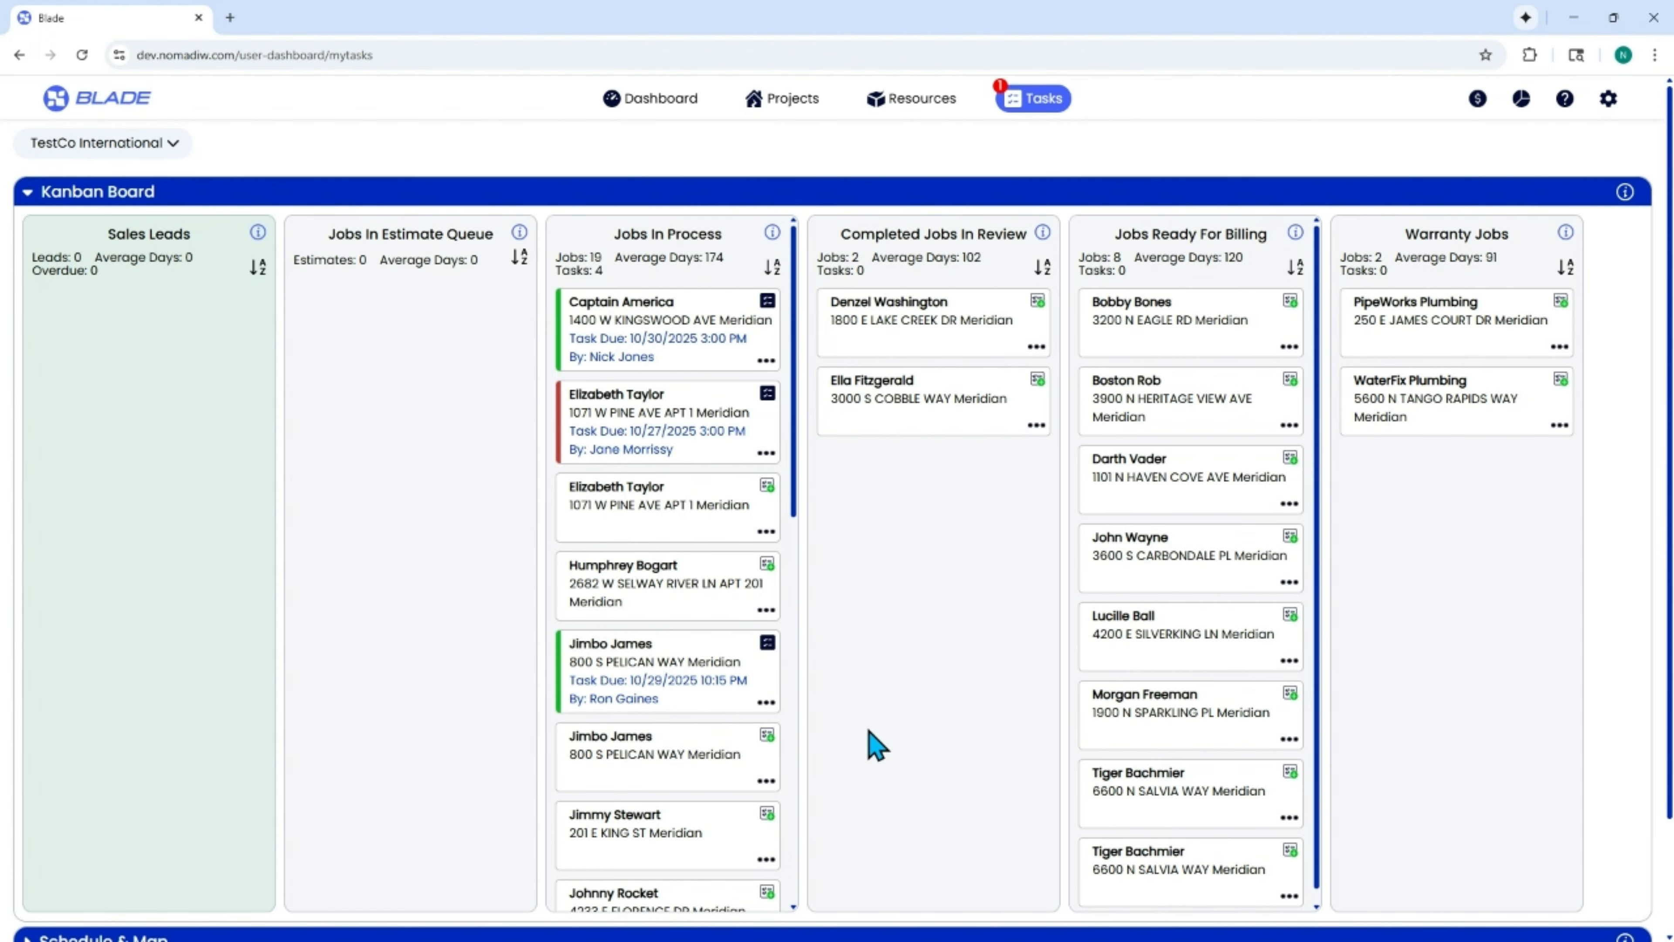
pyautogui.click(768, 643)
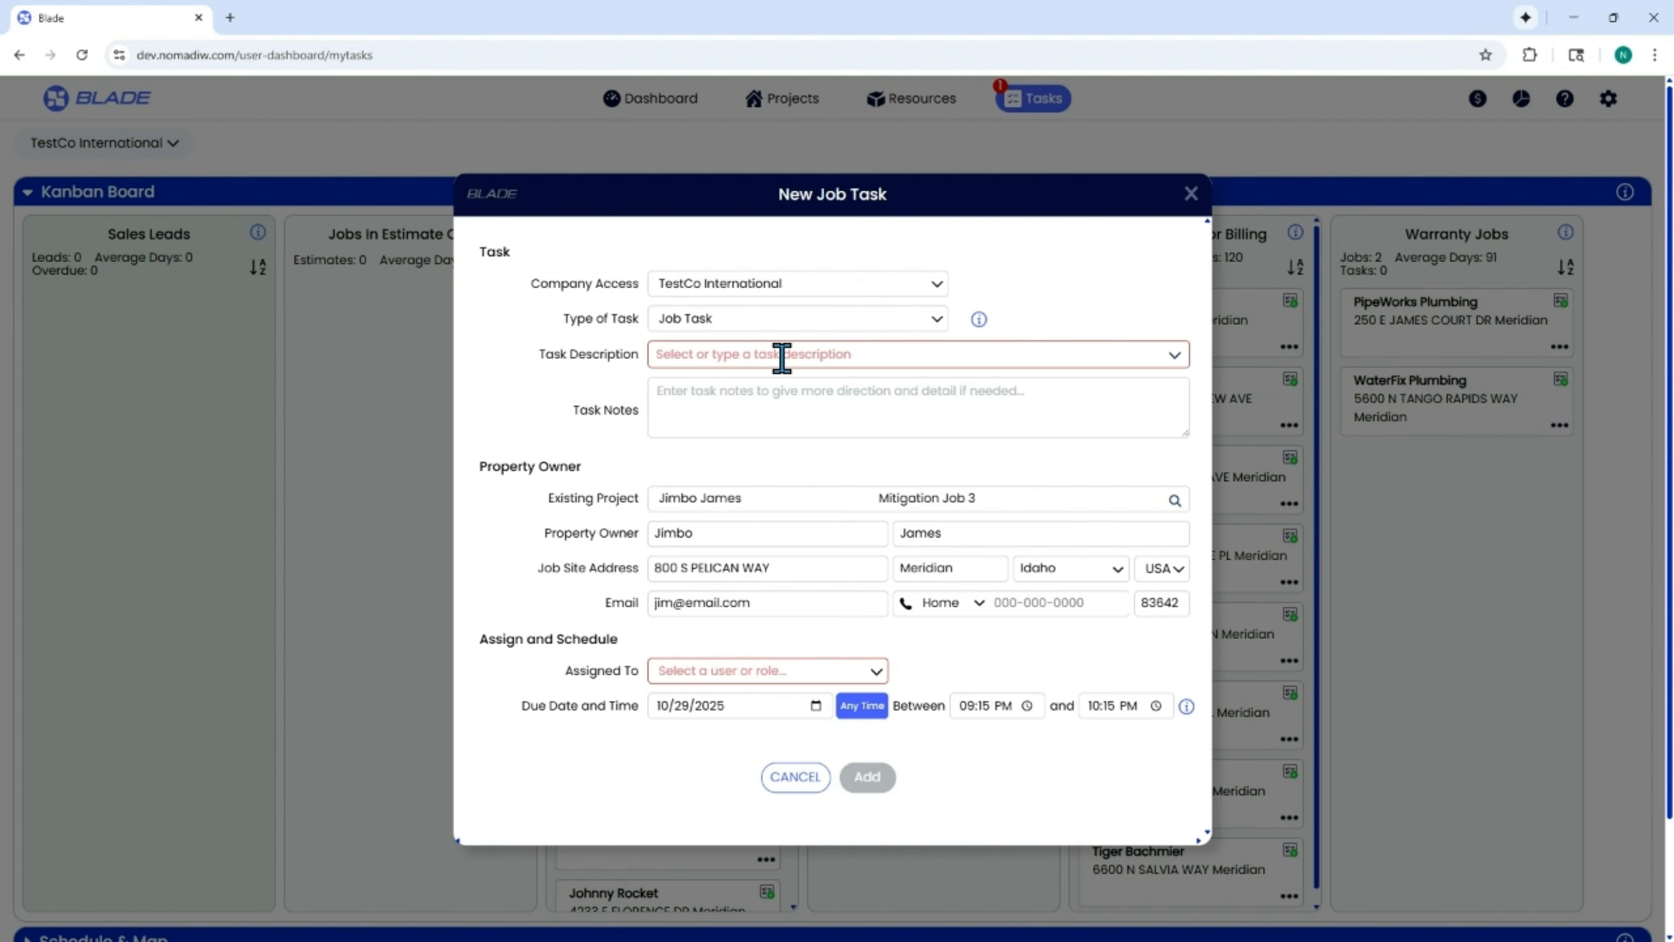
pyautogui.click(842, 355)
pyautogui.click(732, 410)
pyautogui.click(740, 395)
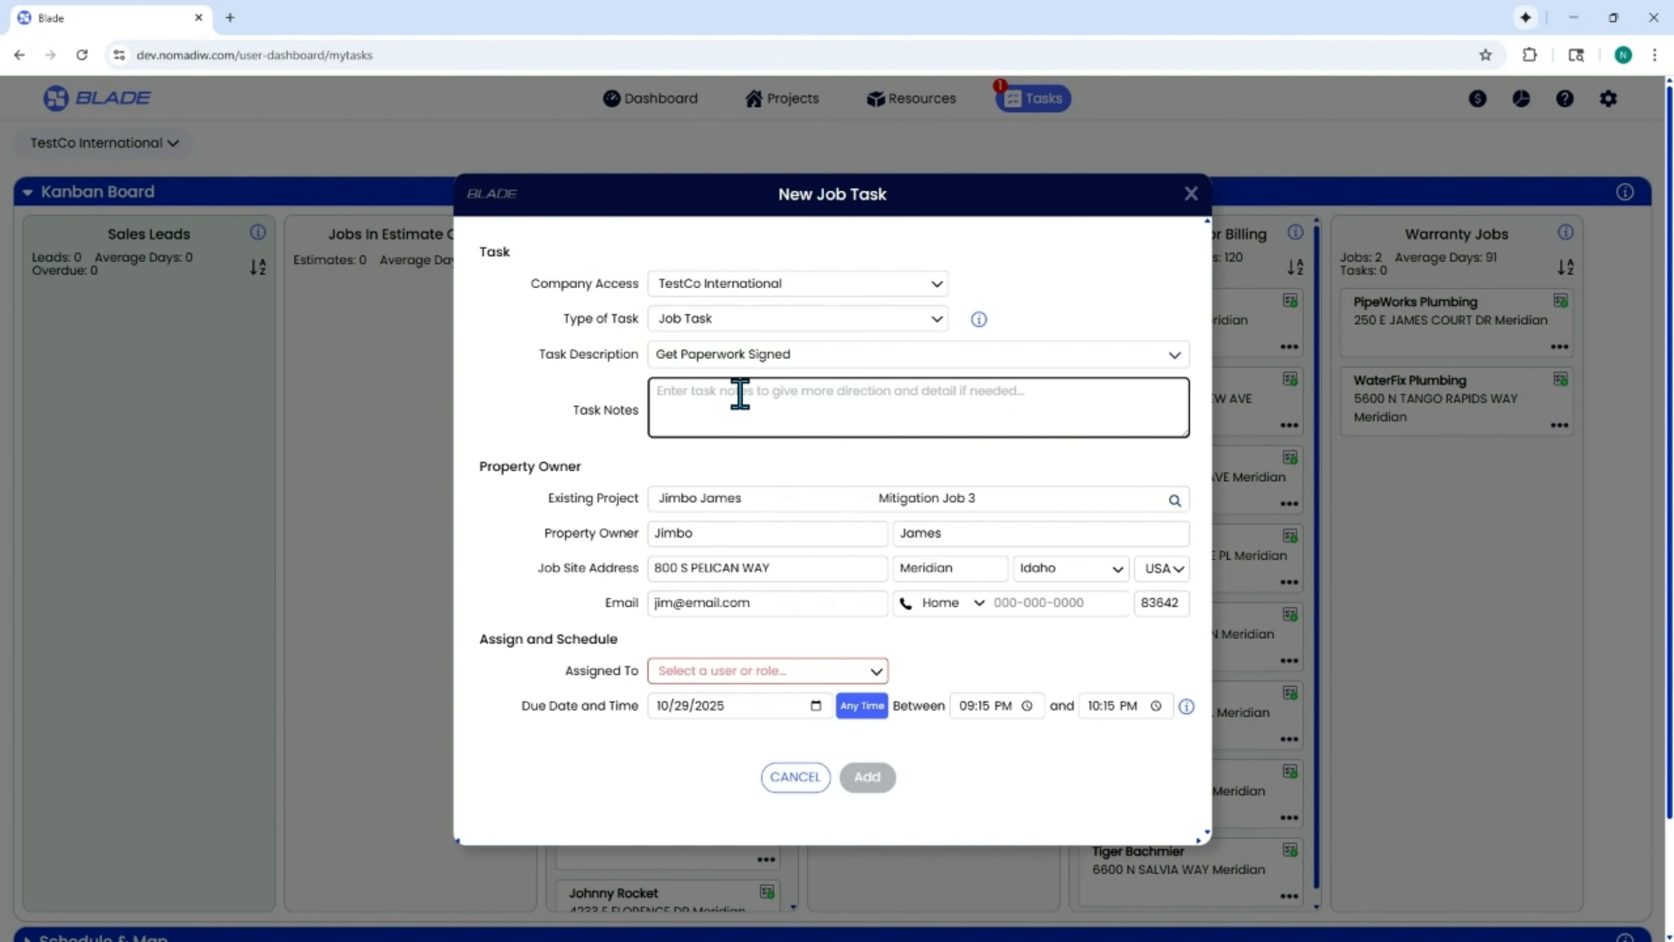
pyautogui.write('Sign the work auth')
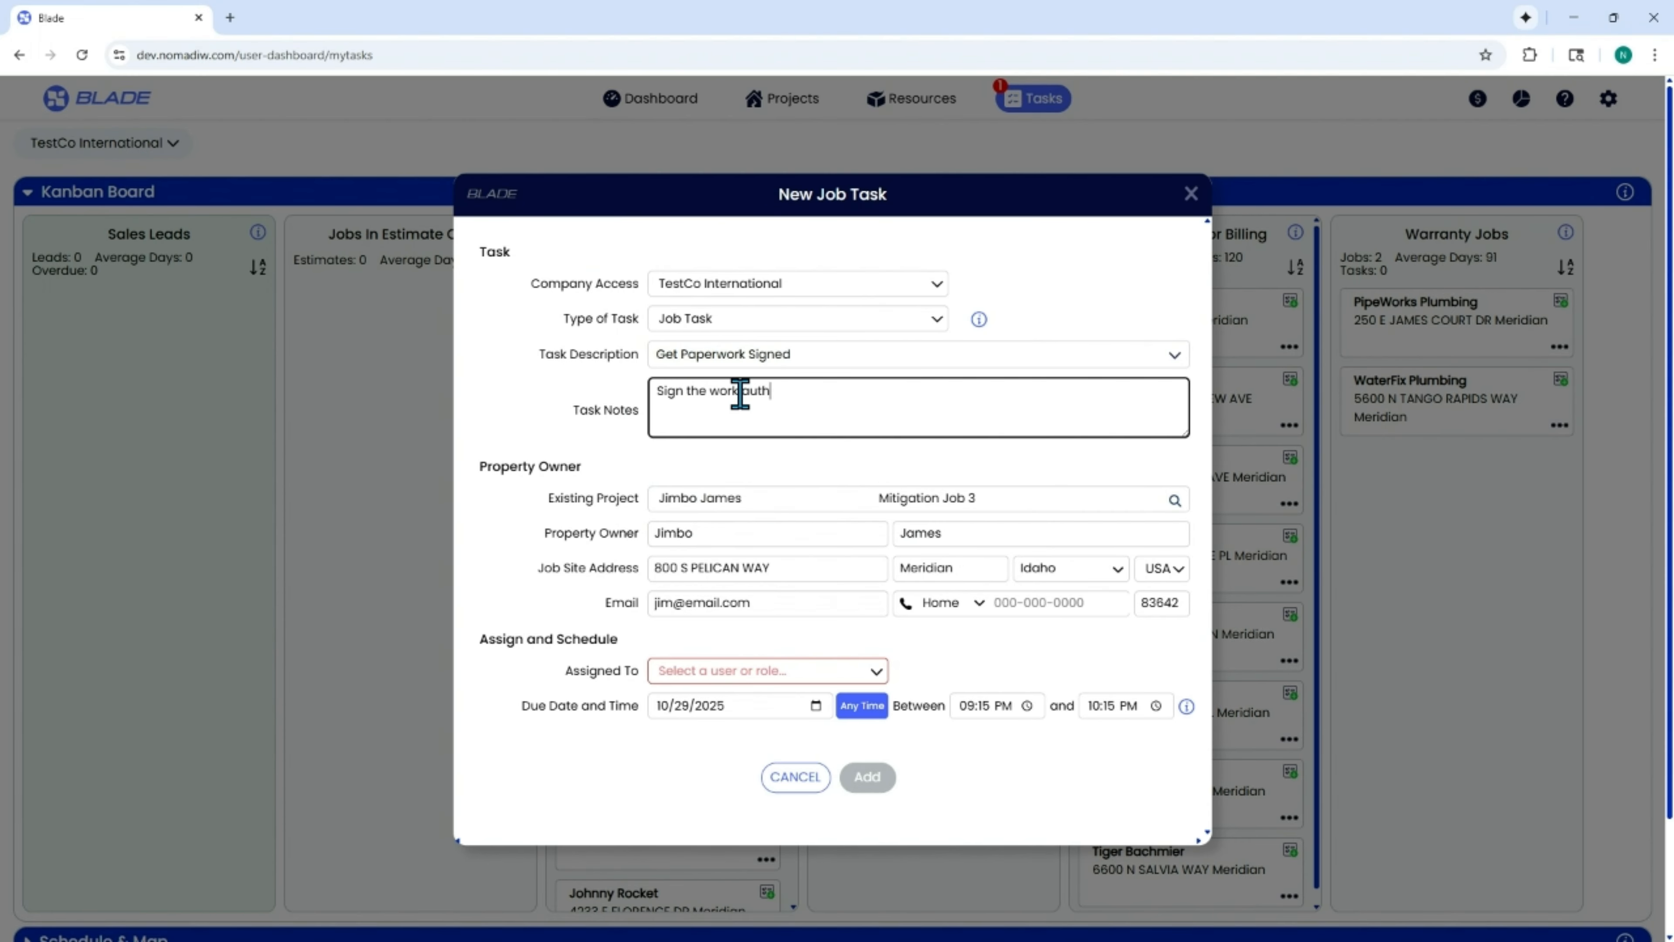
# Assign the Get Paperwork Signed task to an individual user, schedule it for any time that day and add it.
pyautogui.click(768, 670)
pyautogui.moveTo(710, 646)
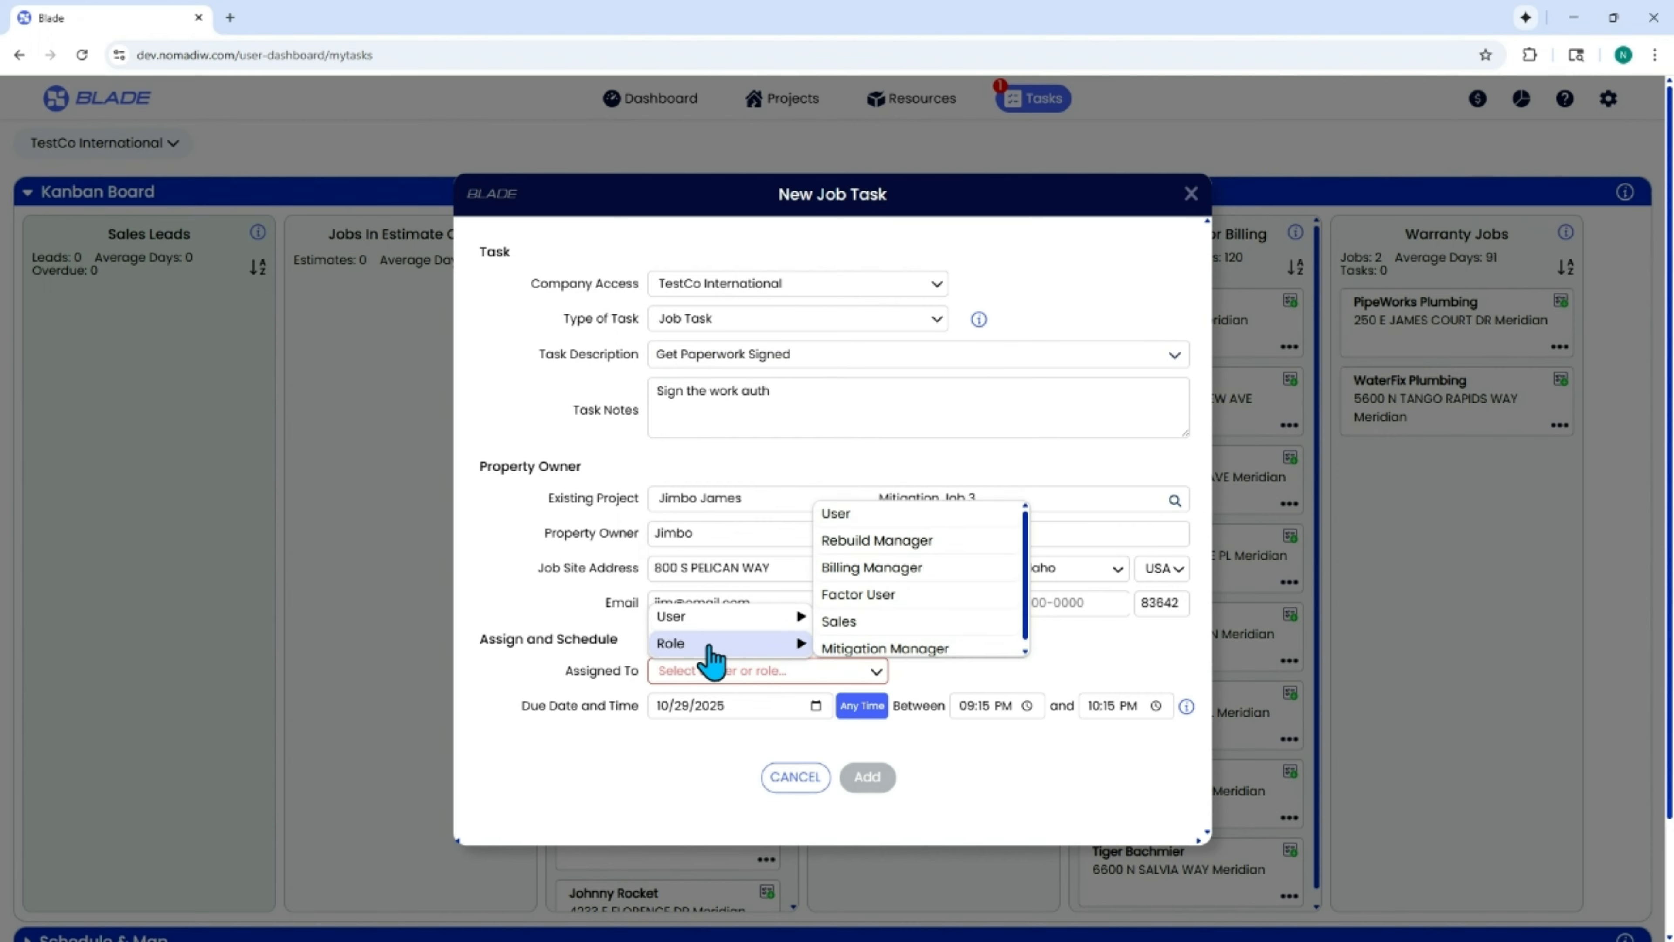
pyautogui.click(833, 618)
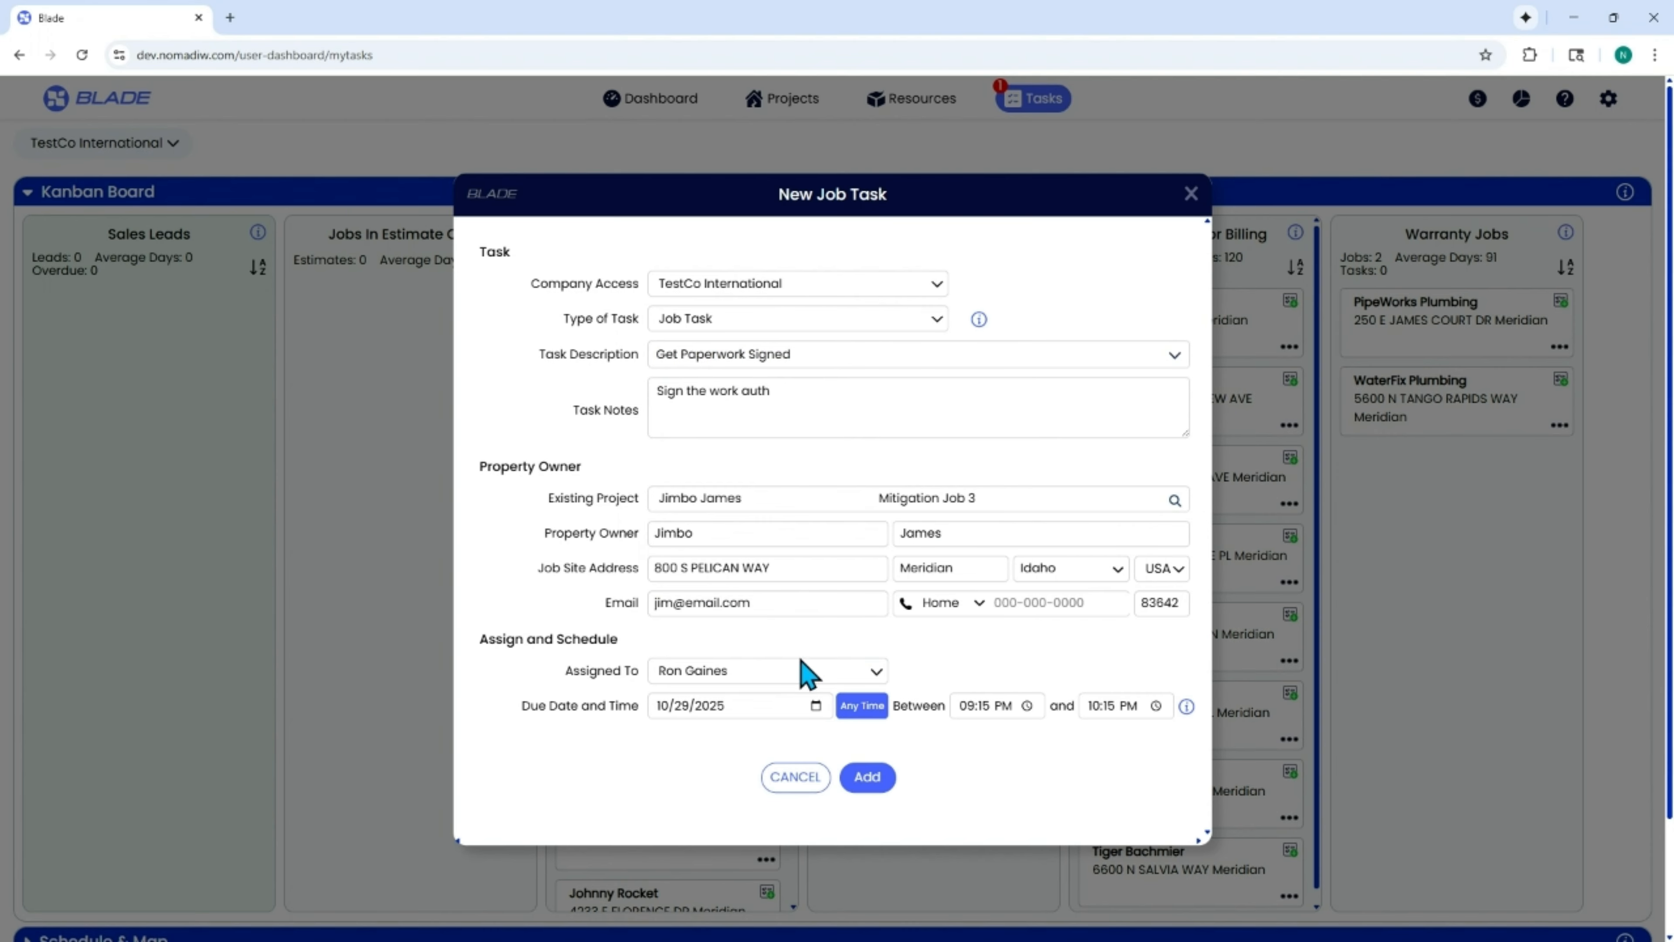
pyautogui.click(860, 707)
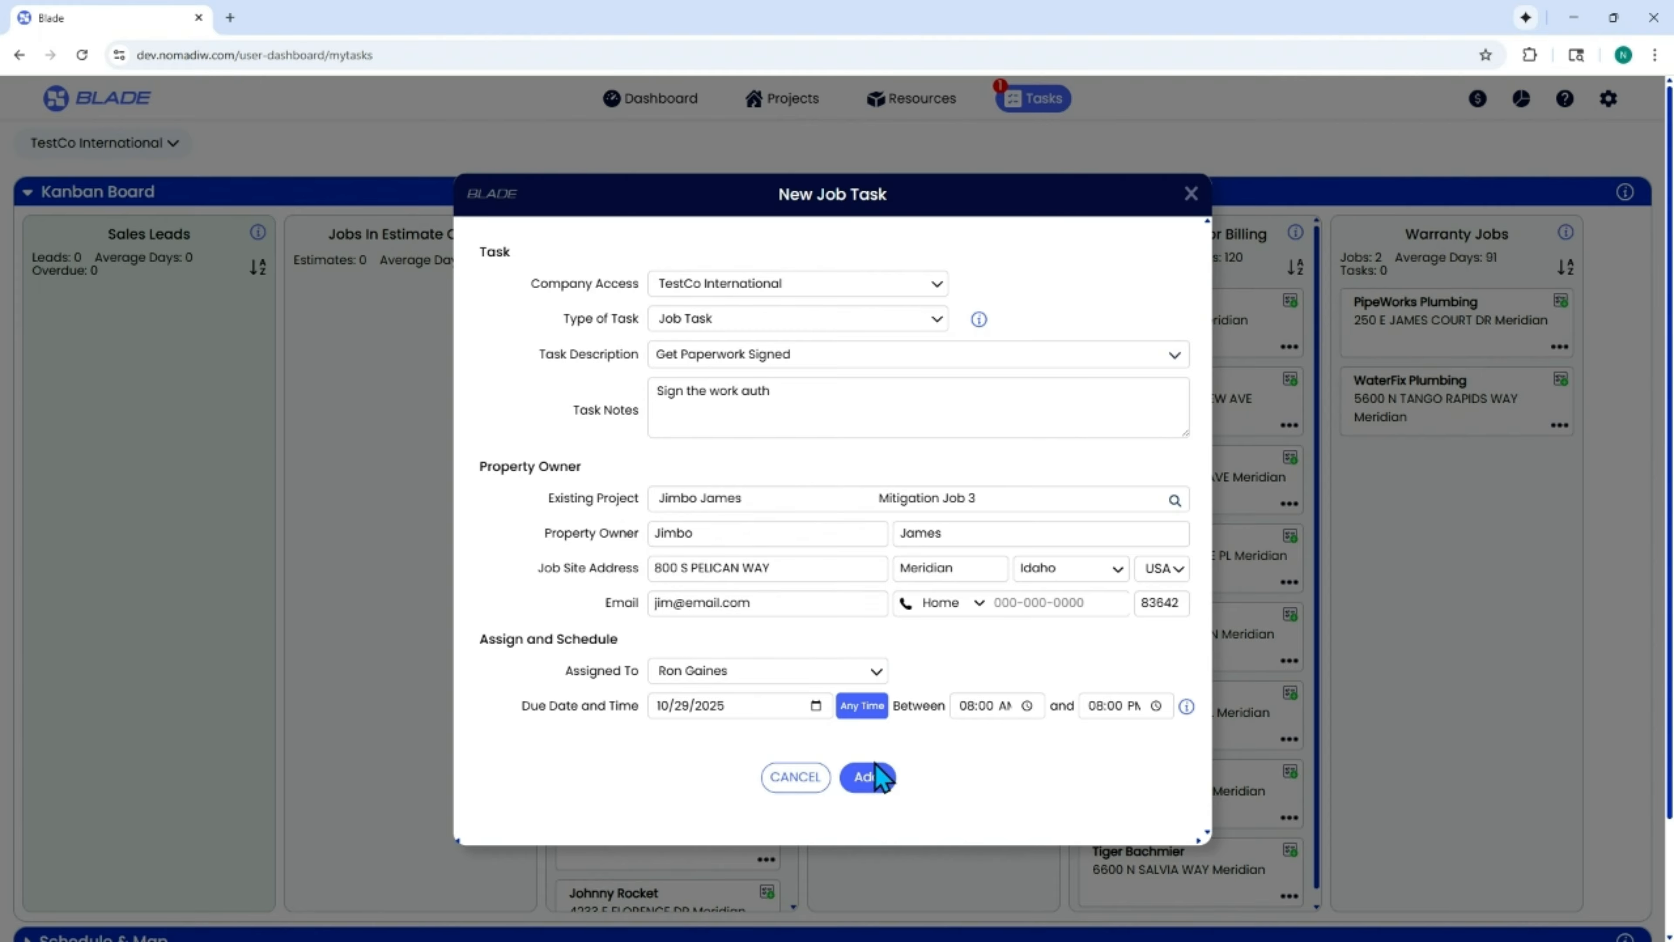
pyautogui.click(869, 777)
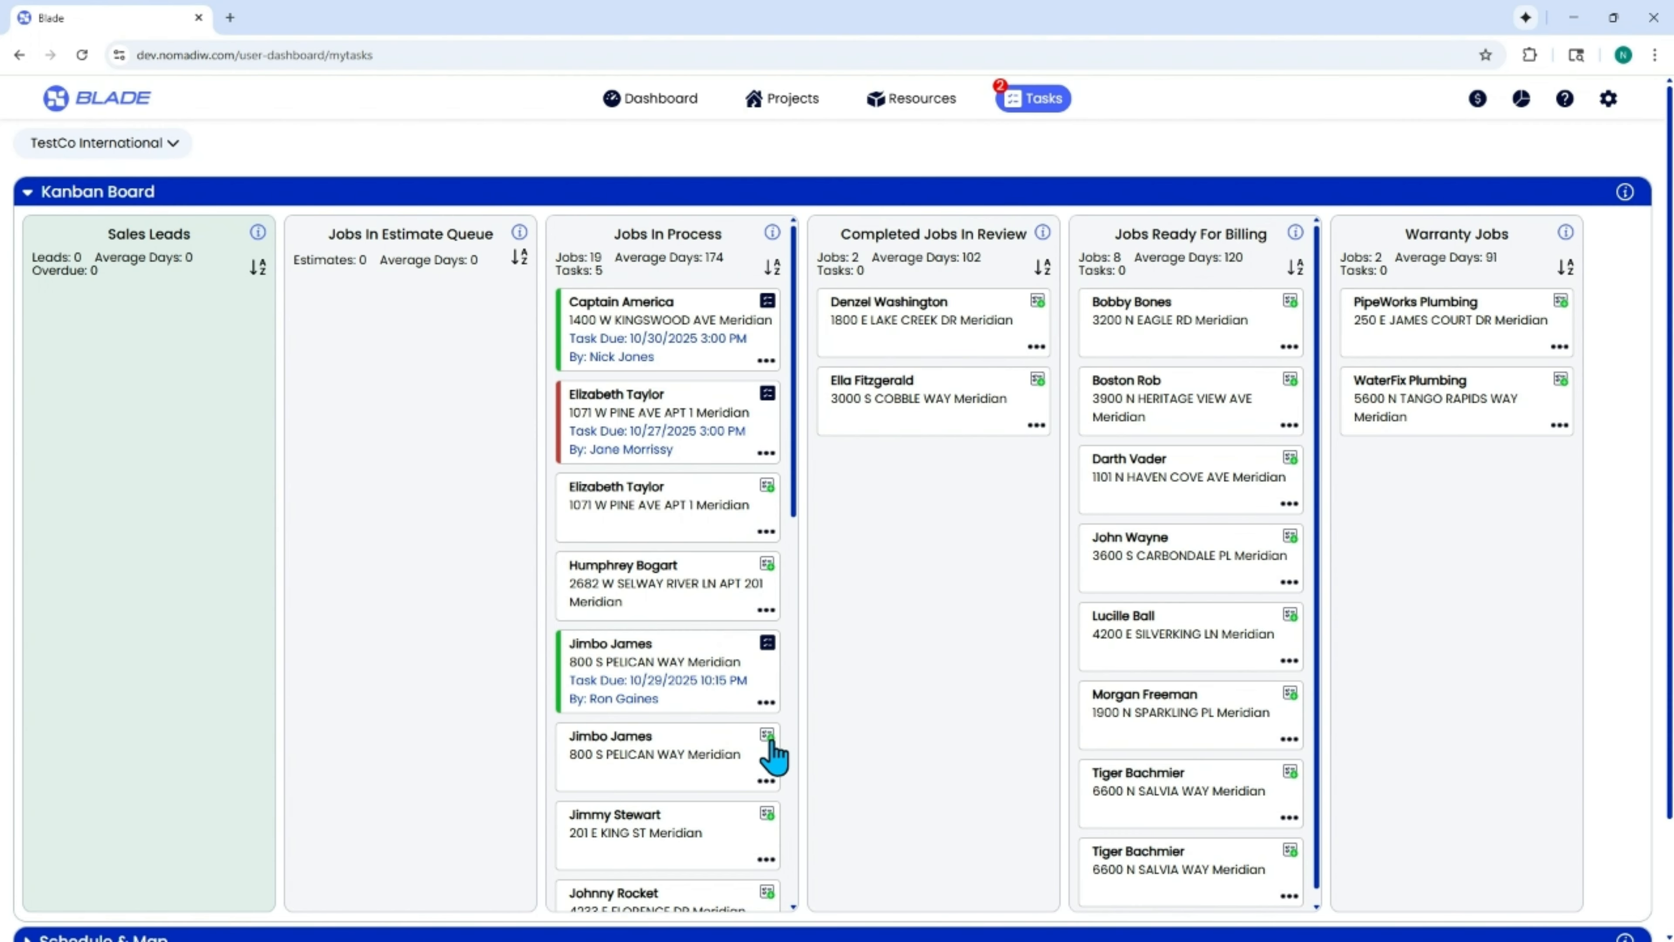
# Add the lines "TUESDAY:" and "Pickup equipment" to the Get Paperwork Signed notes in the fifth Jobs In Process card's tasks.
pyautogui.click(766, 645)
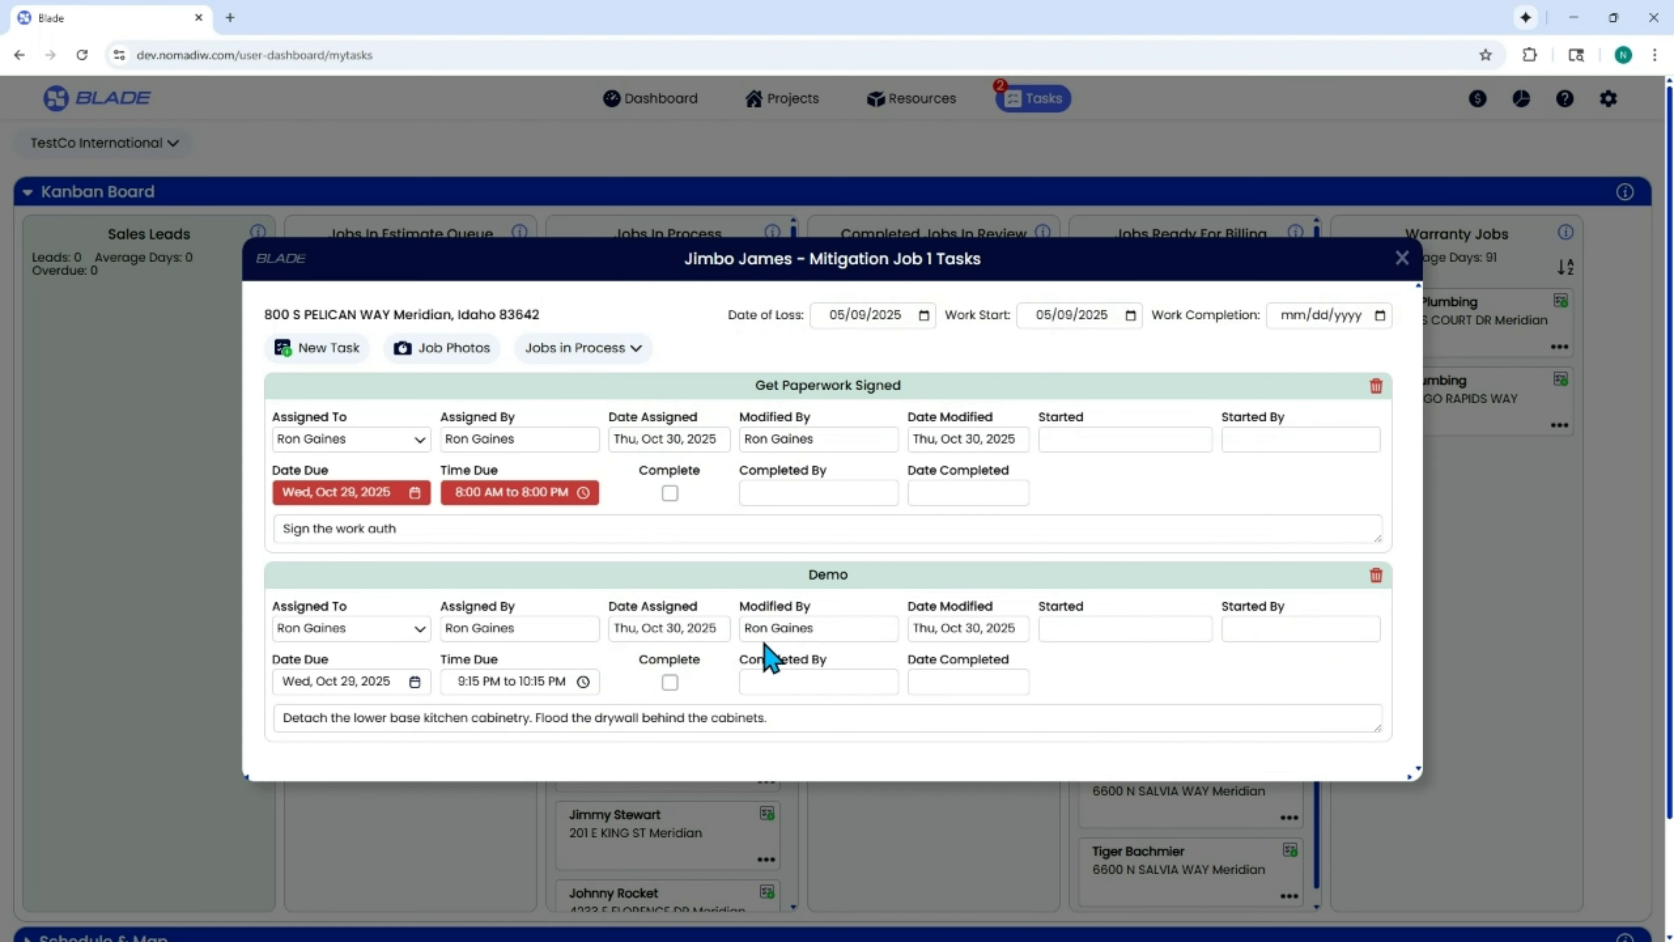
pyautogui.click(448, 531)
pyautogui.press('Return')
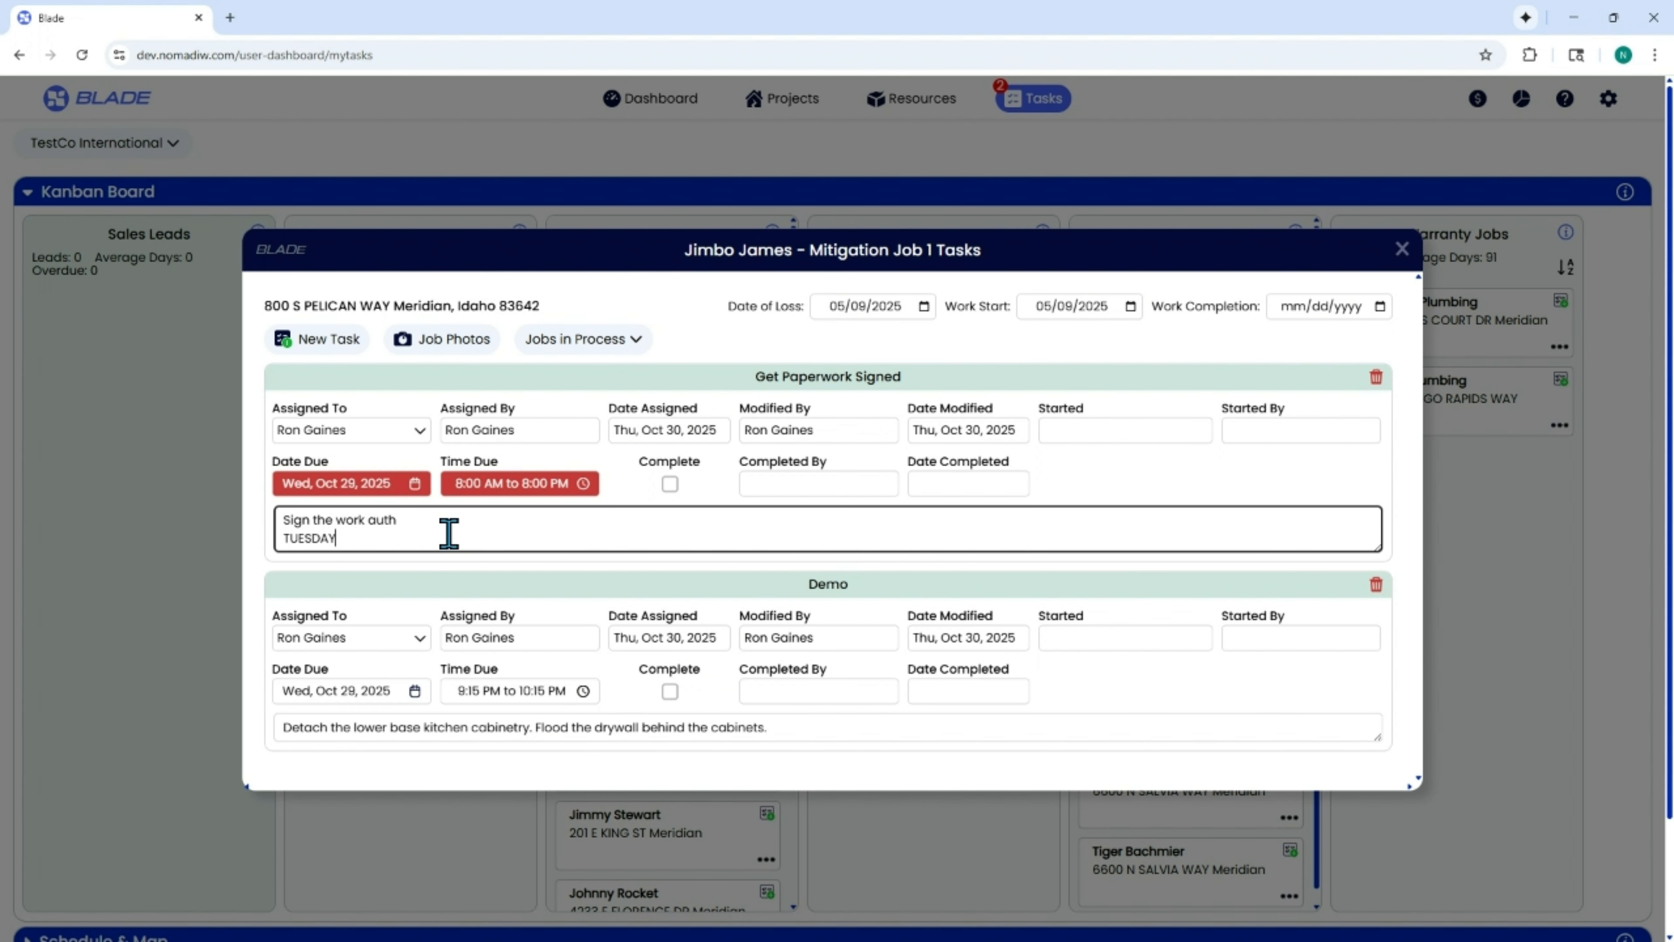
pyautogui.write('TUESDAY:')
pyautogui.press('Return')
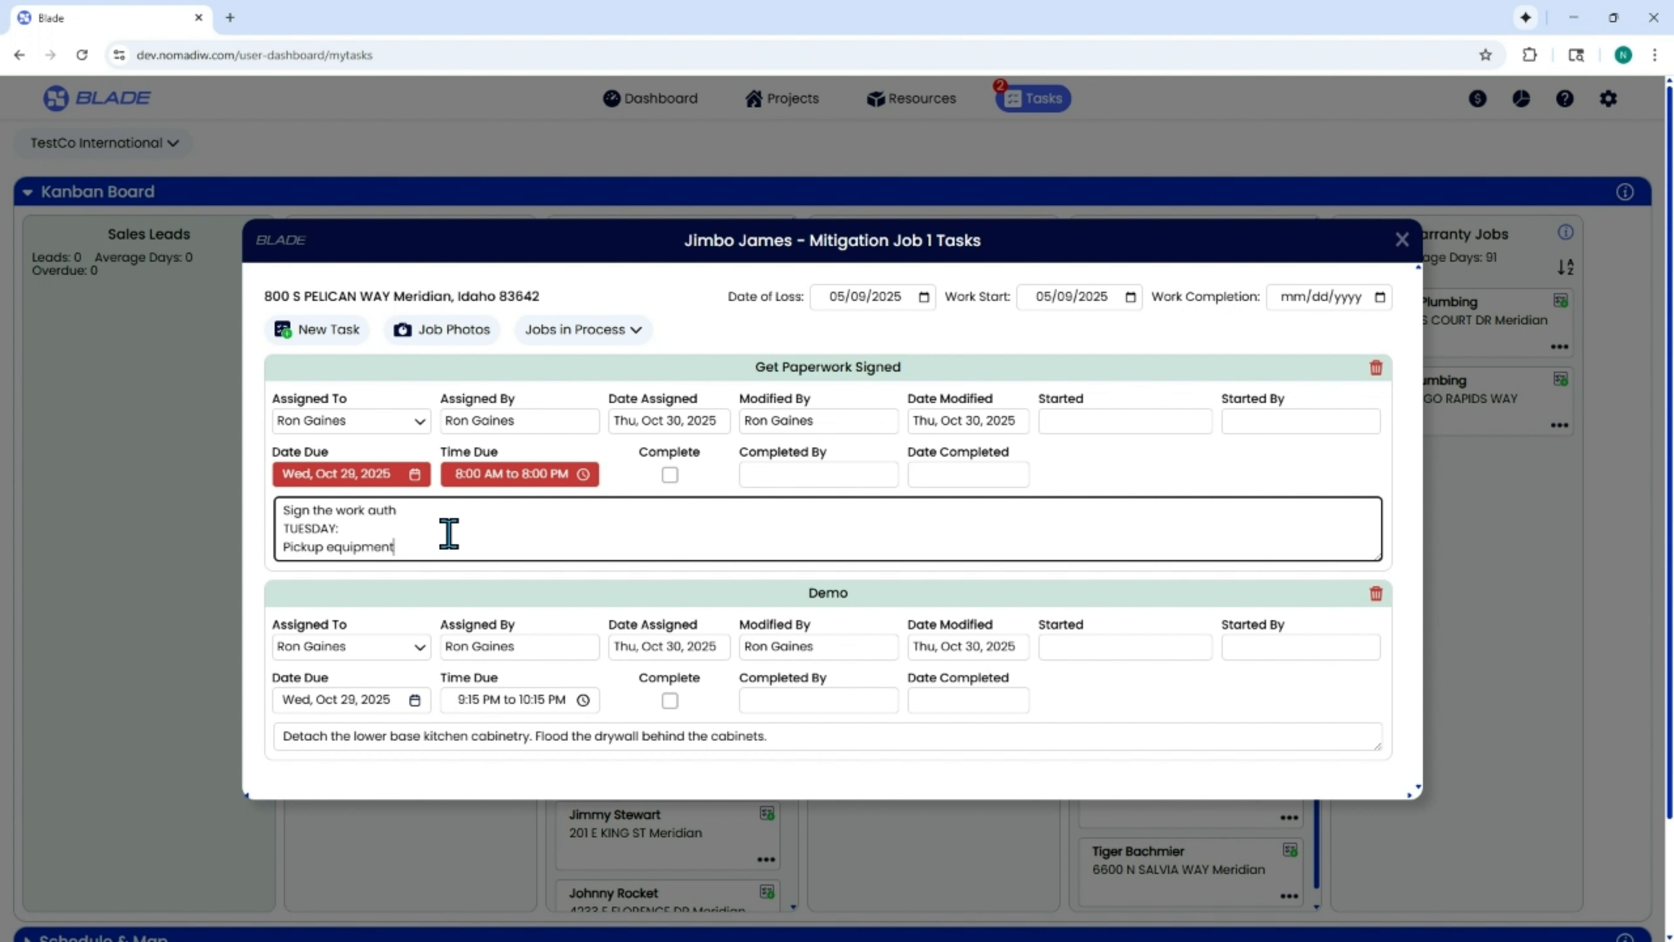
# Reassign the Get Paperwork Signed task to the first user offered and close the job's task window.
pyautogui.click(399, 422)
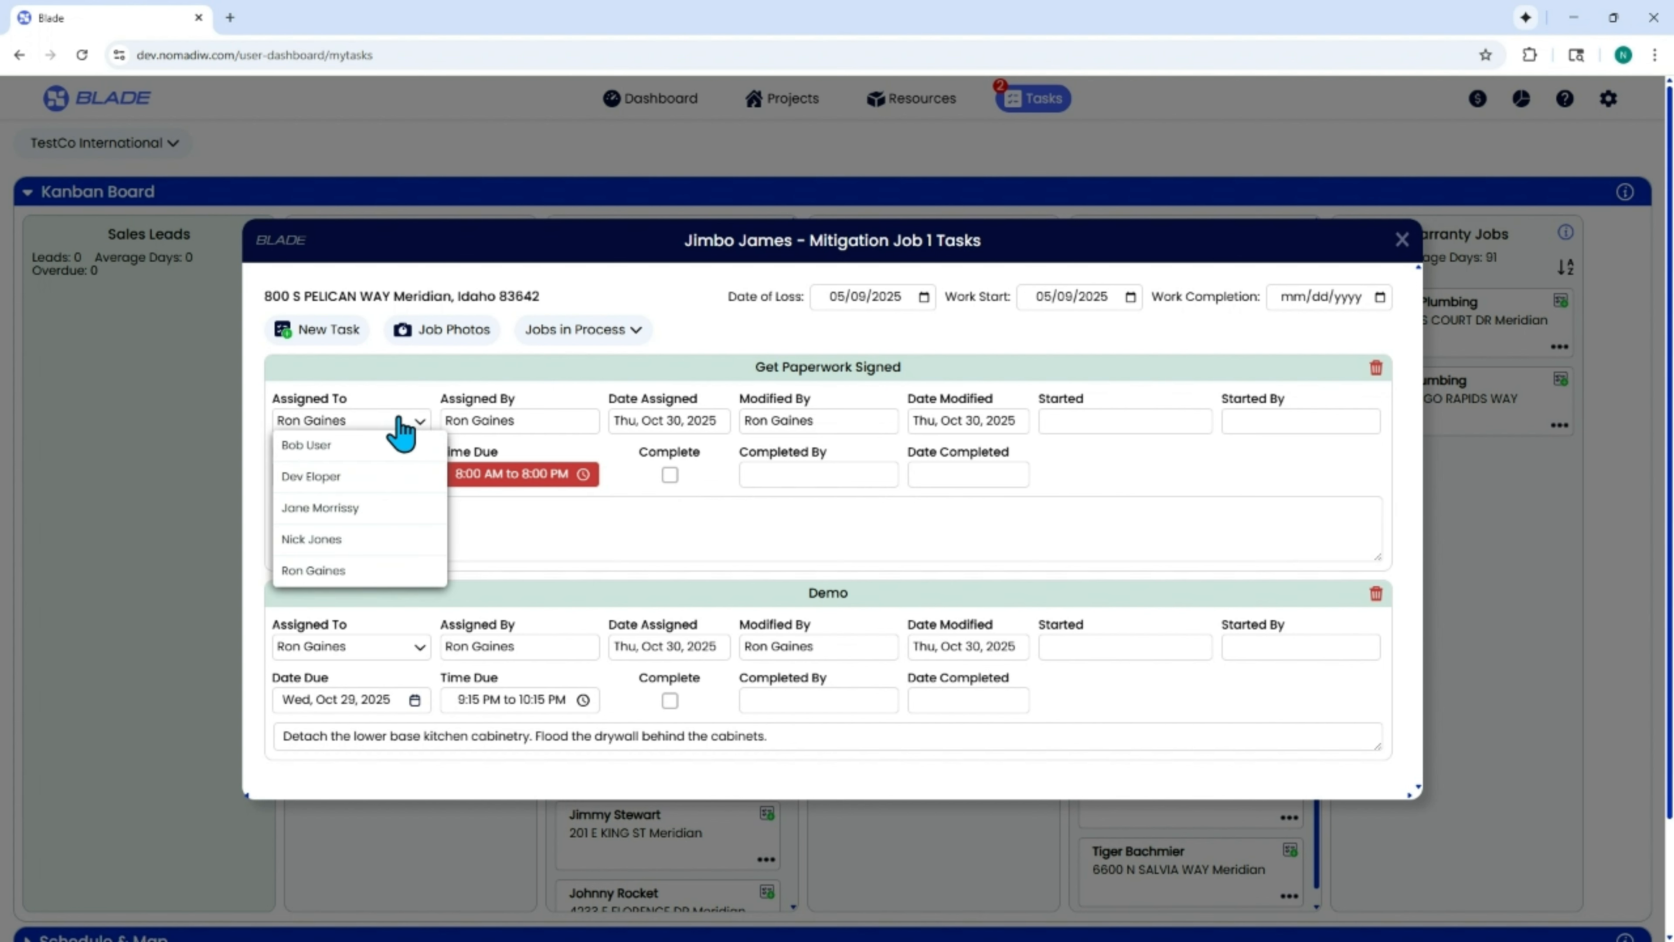
pyautogui.click(322, 444)
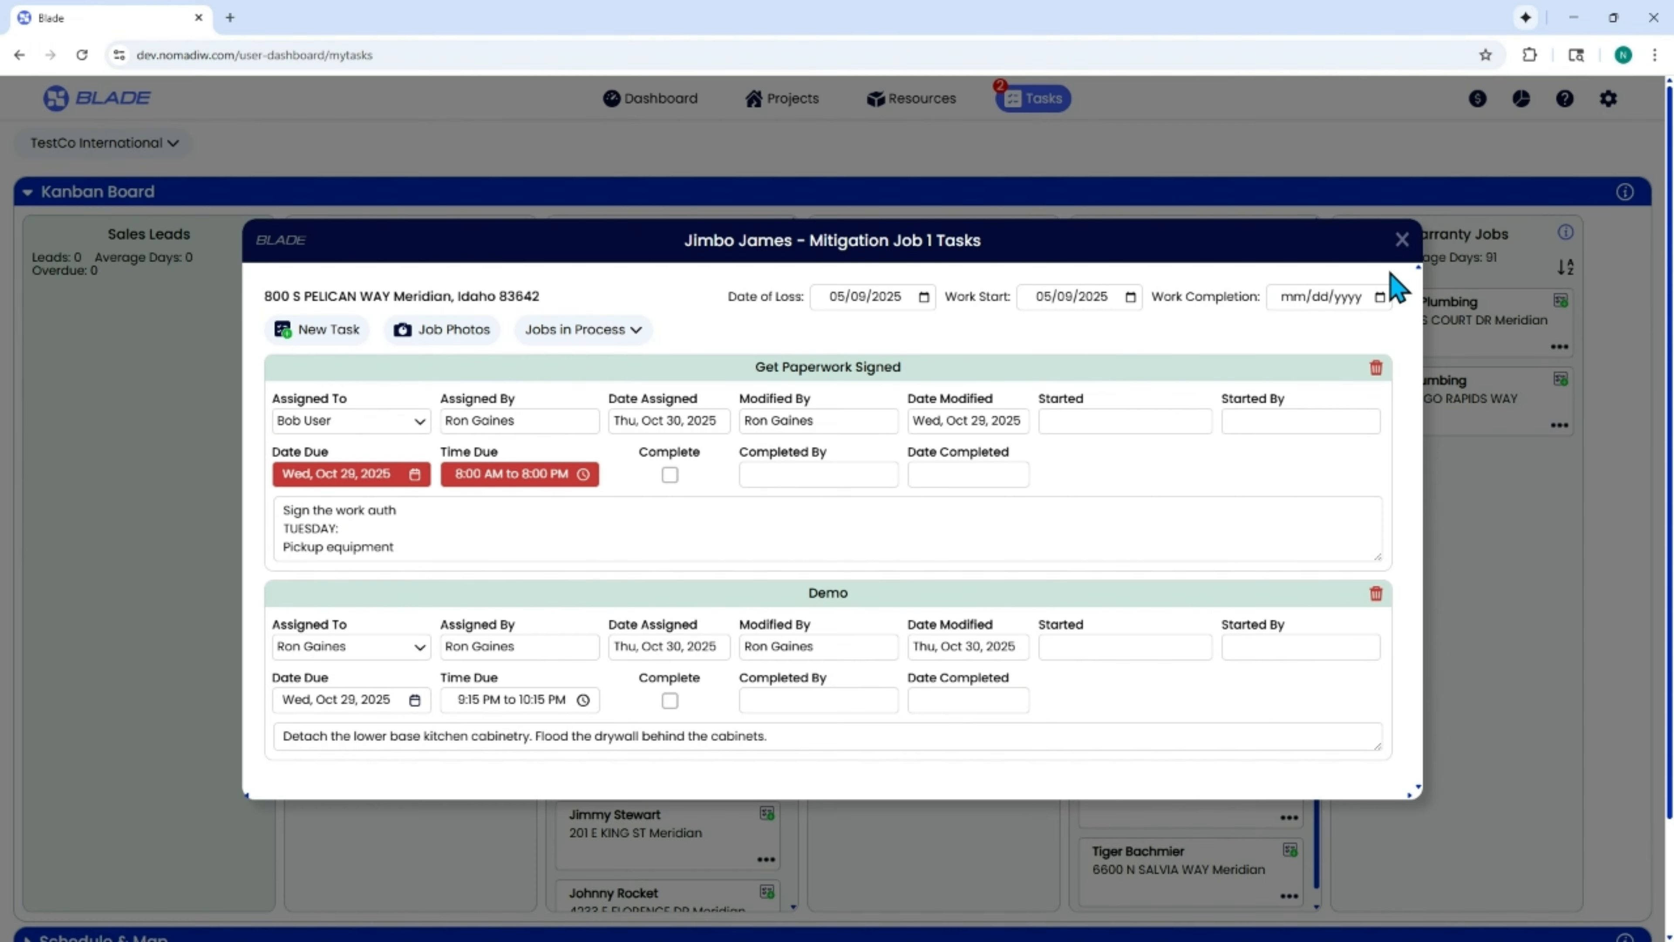
pyautogui.click(1402, 240)
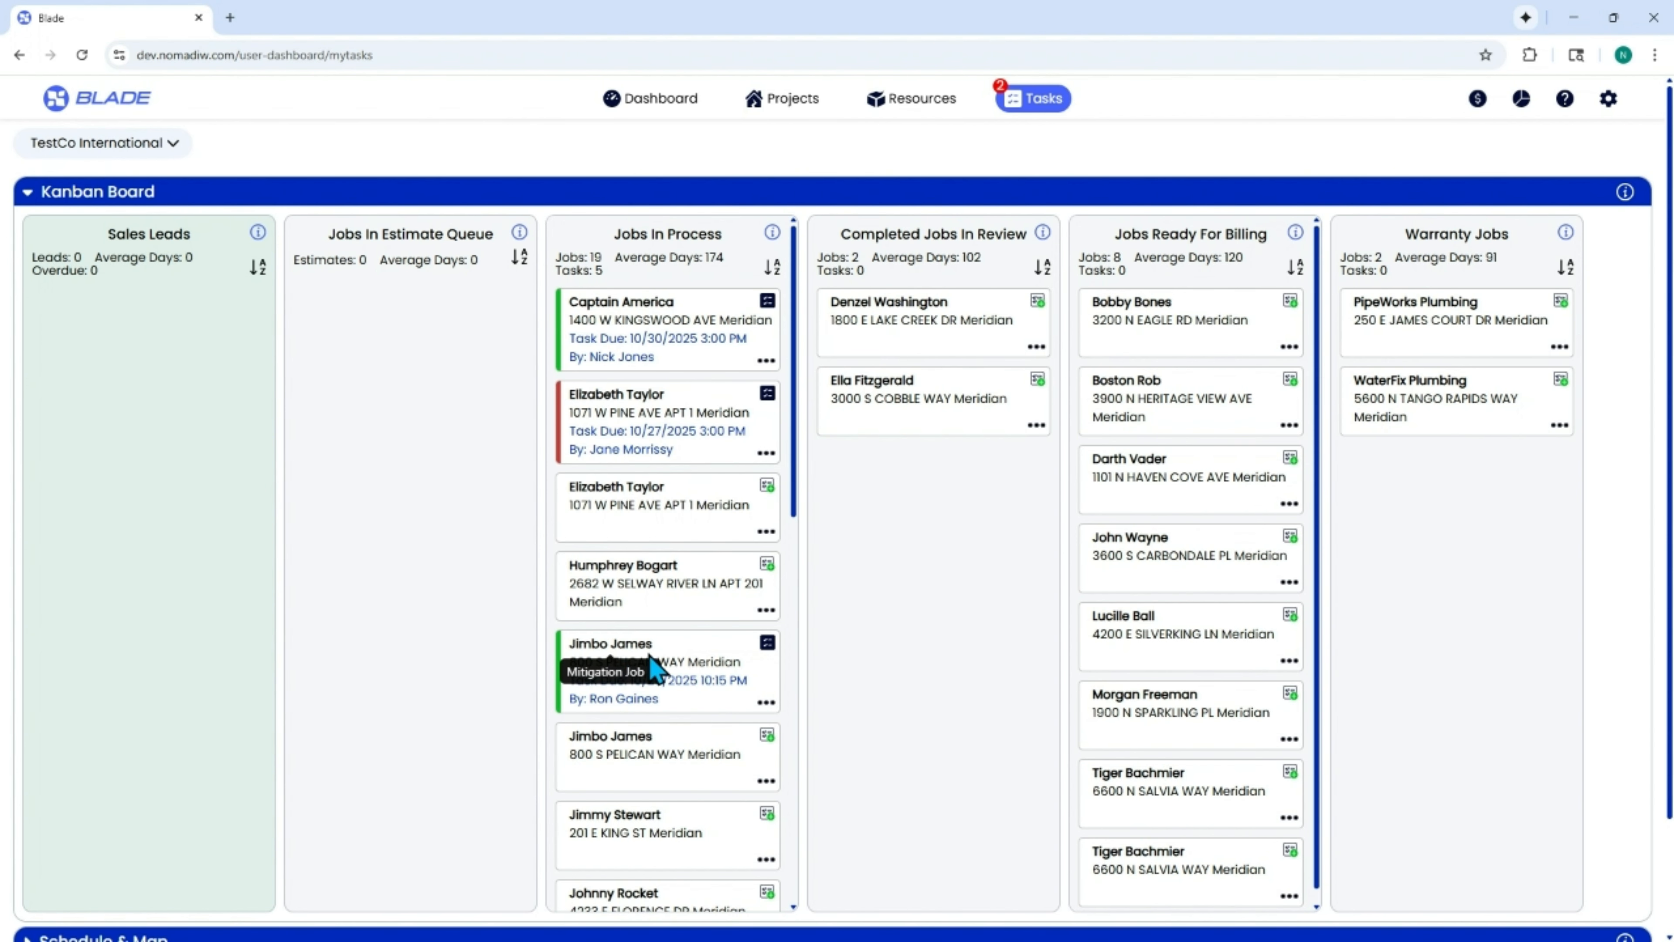
# Move the fifth Jobs In Process card to Completed Jobs In Review and check the Mitigation Job 1 status in the projects list.
pyautogui.moveTo(699, 658); pyautogui.dragTo(939, 714)
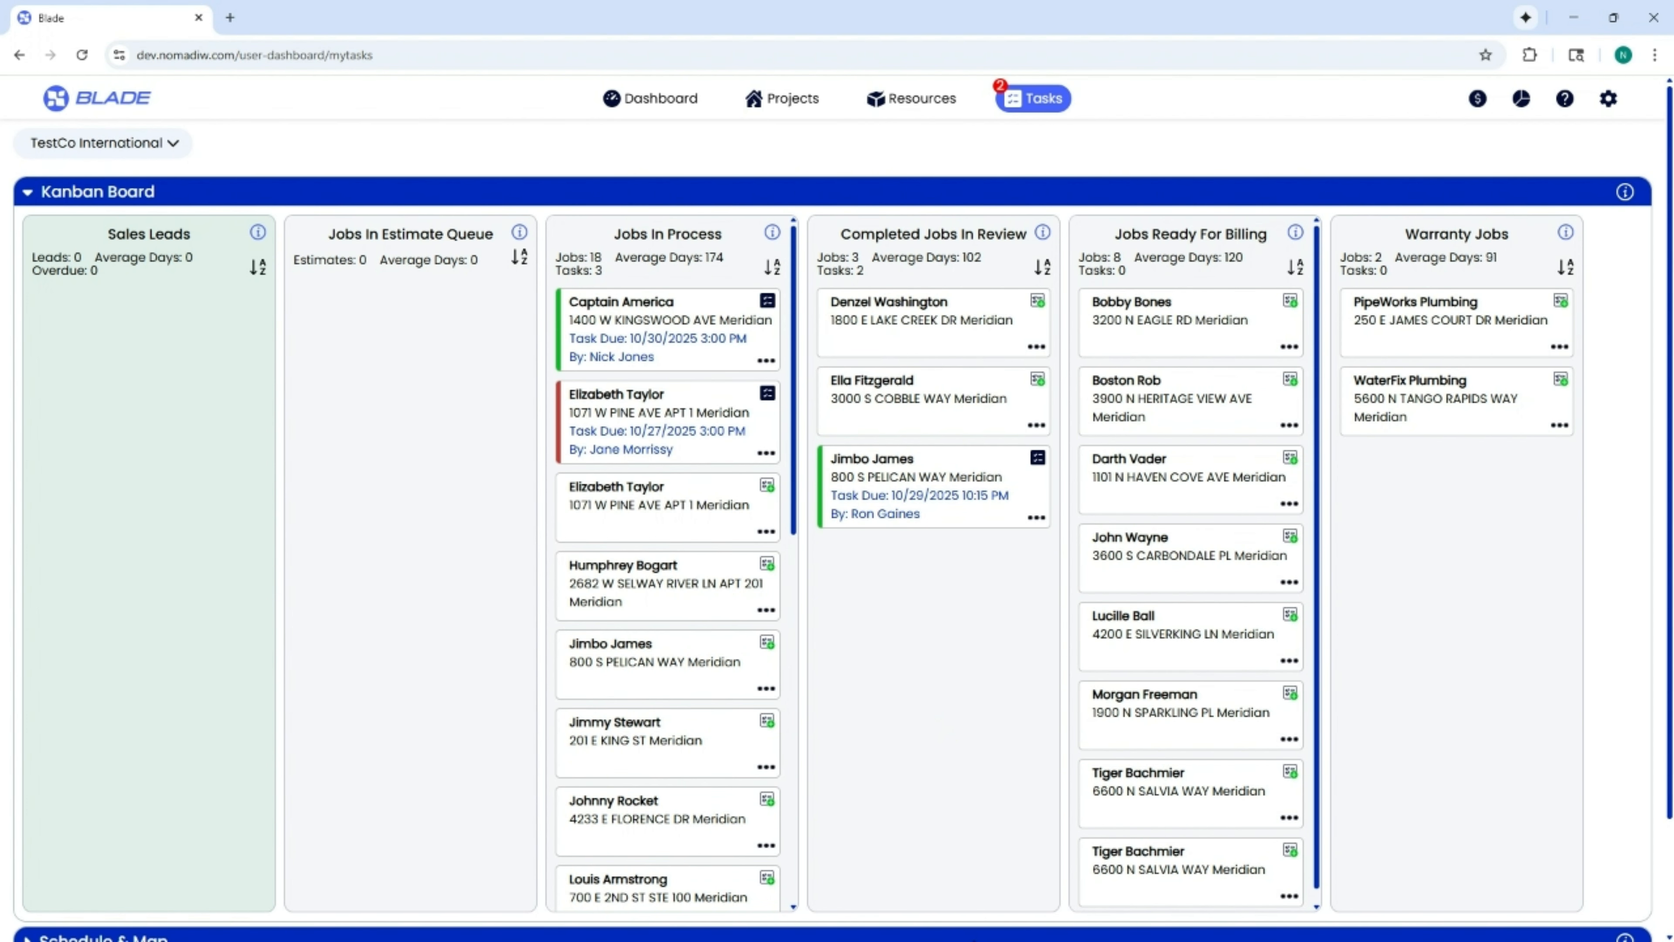
pyautogui.click(759, 102)
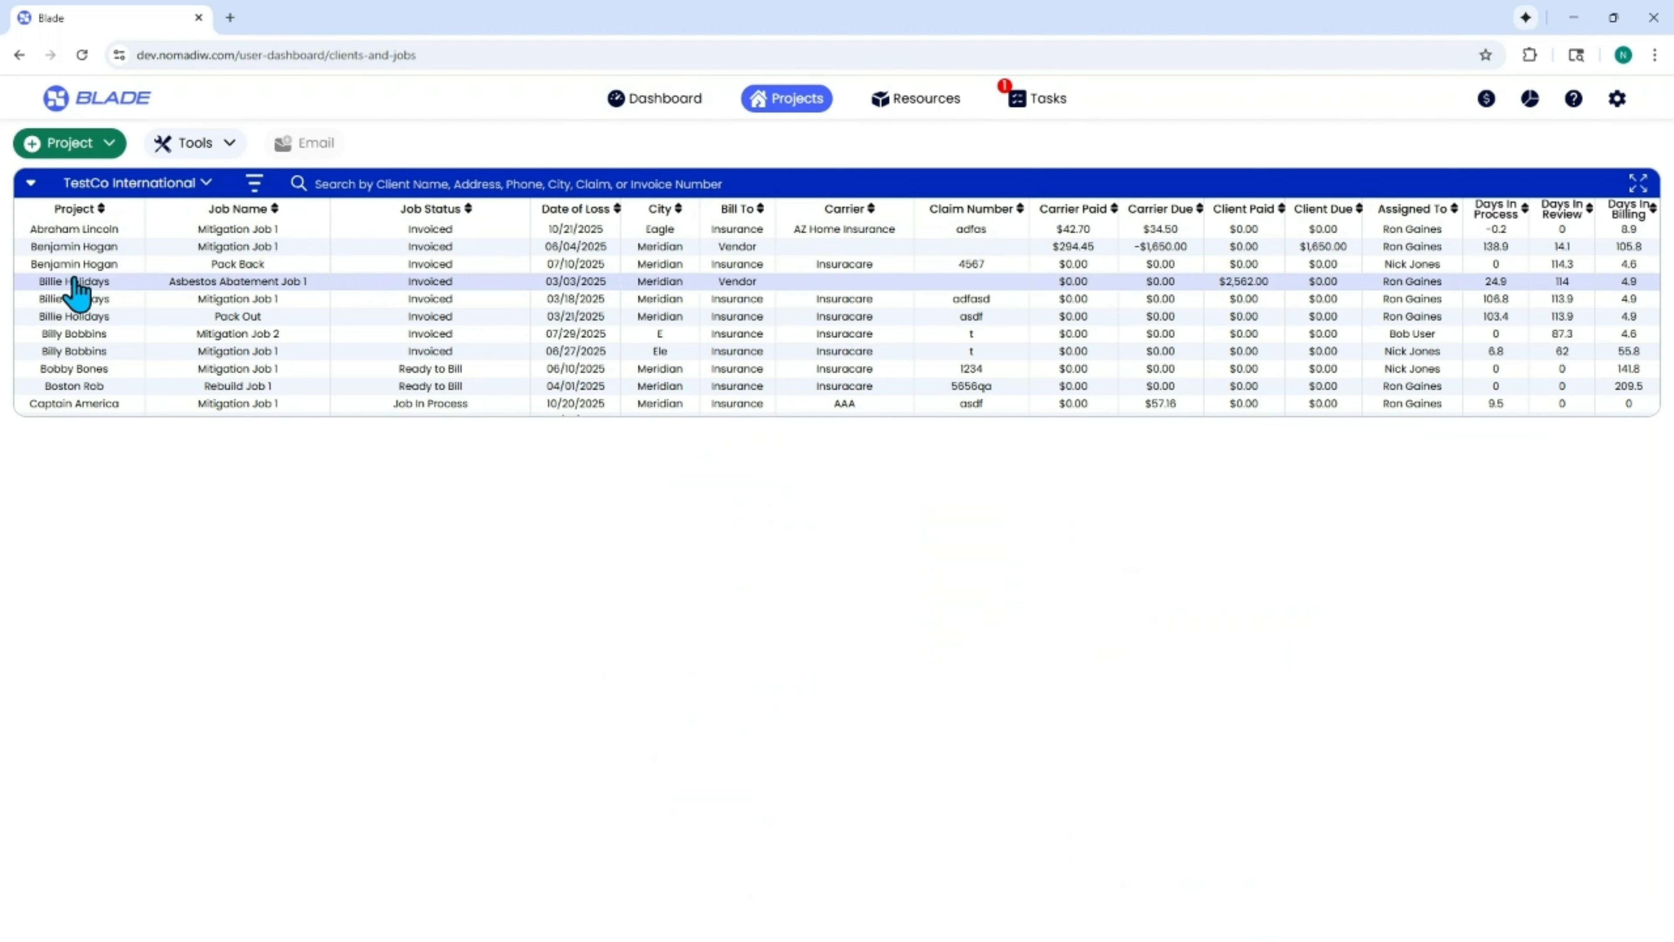
pyautogui.scroll(-10, 88, 252)
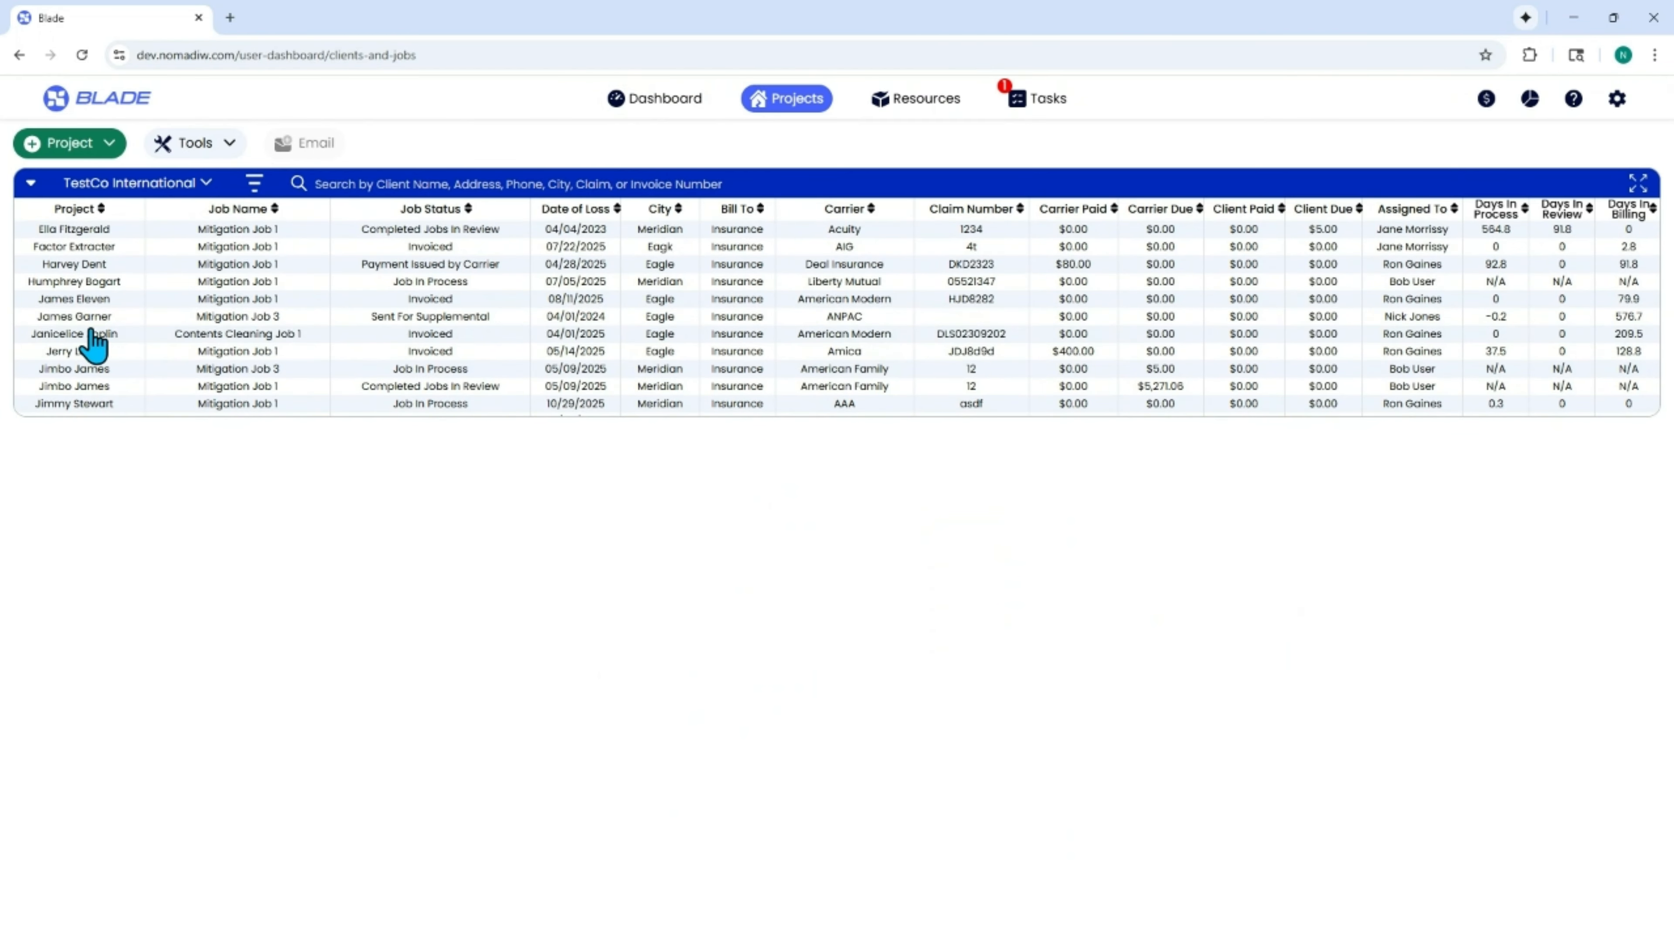
pyautogui.click(93, 373)
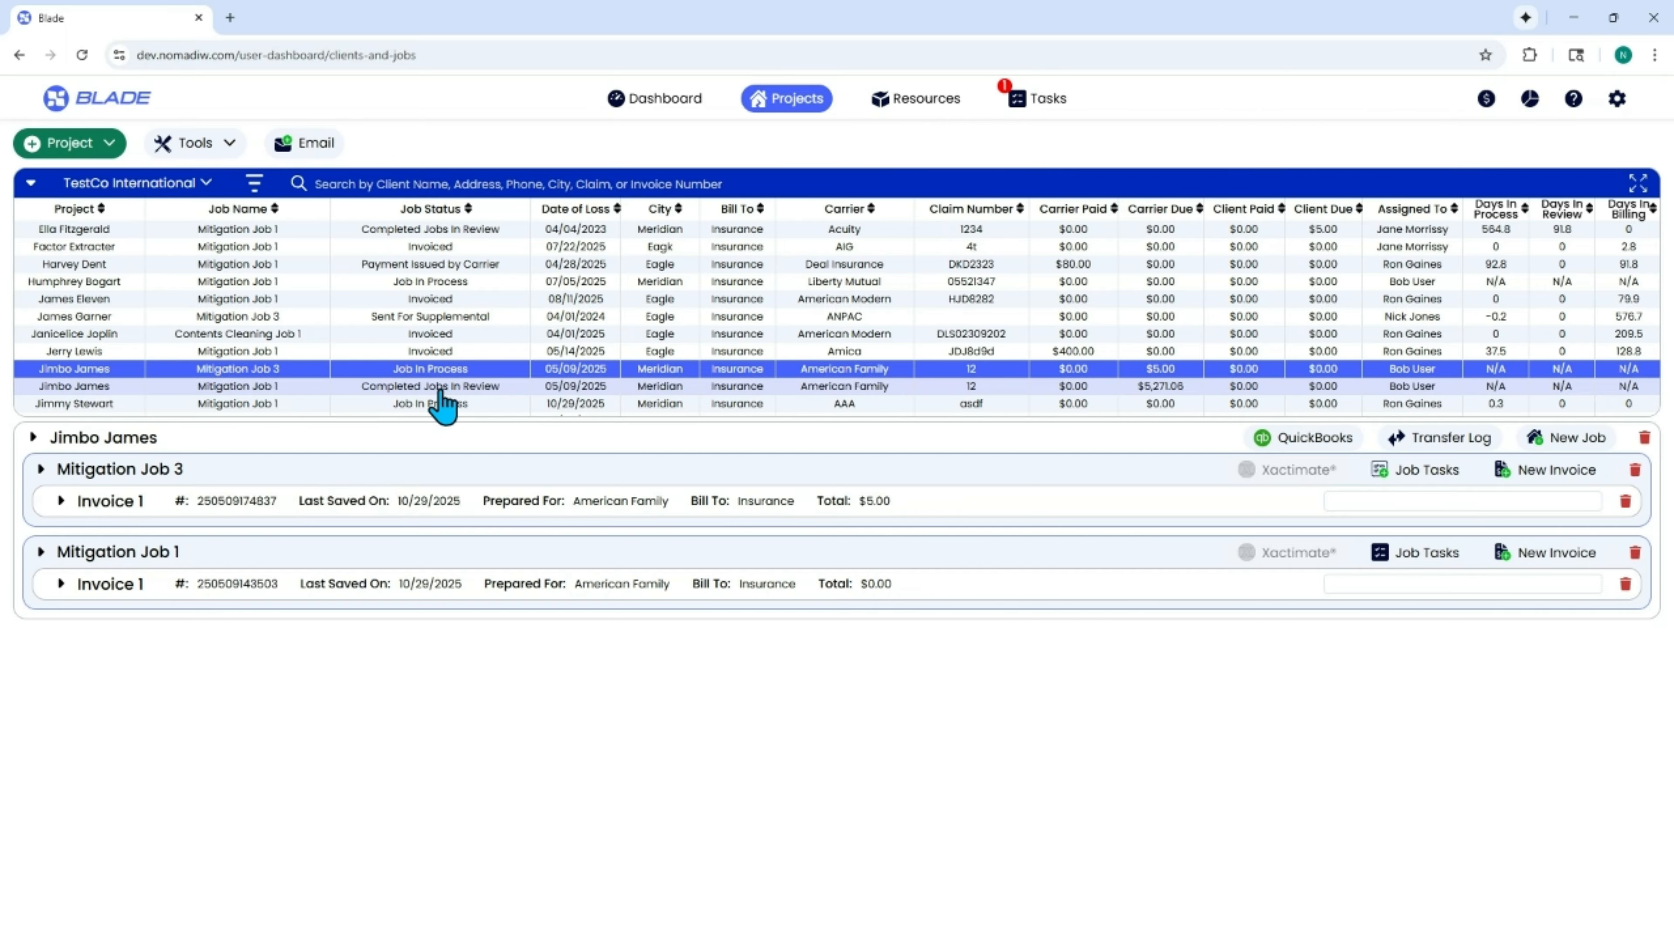
# Return to the Kanban board, request closing the third Jobs In Process job, and decline removing it as an active job.
pyautogui.click(1051, 109)
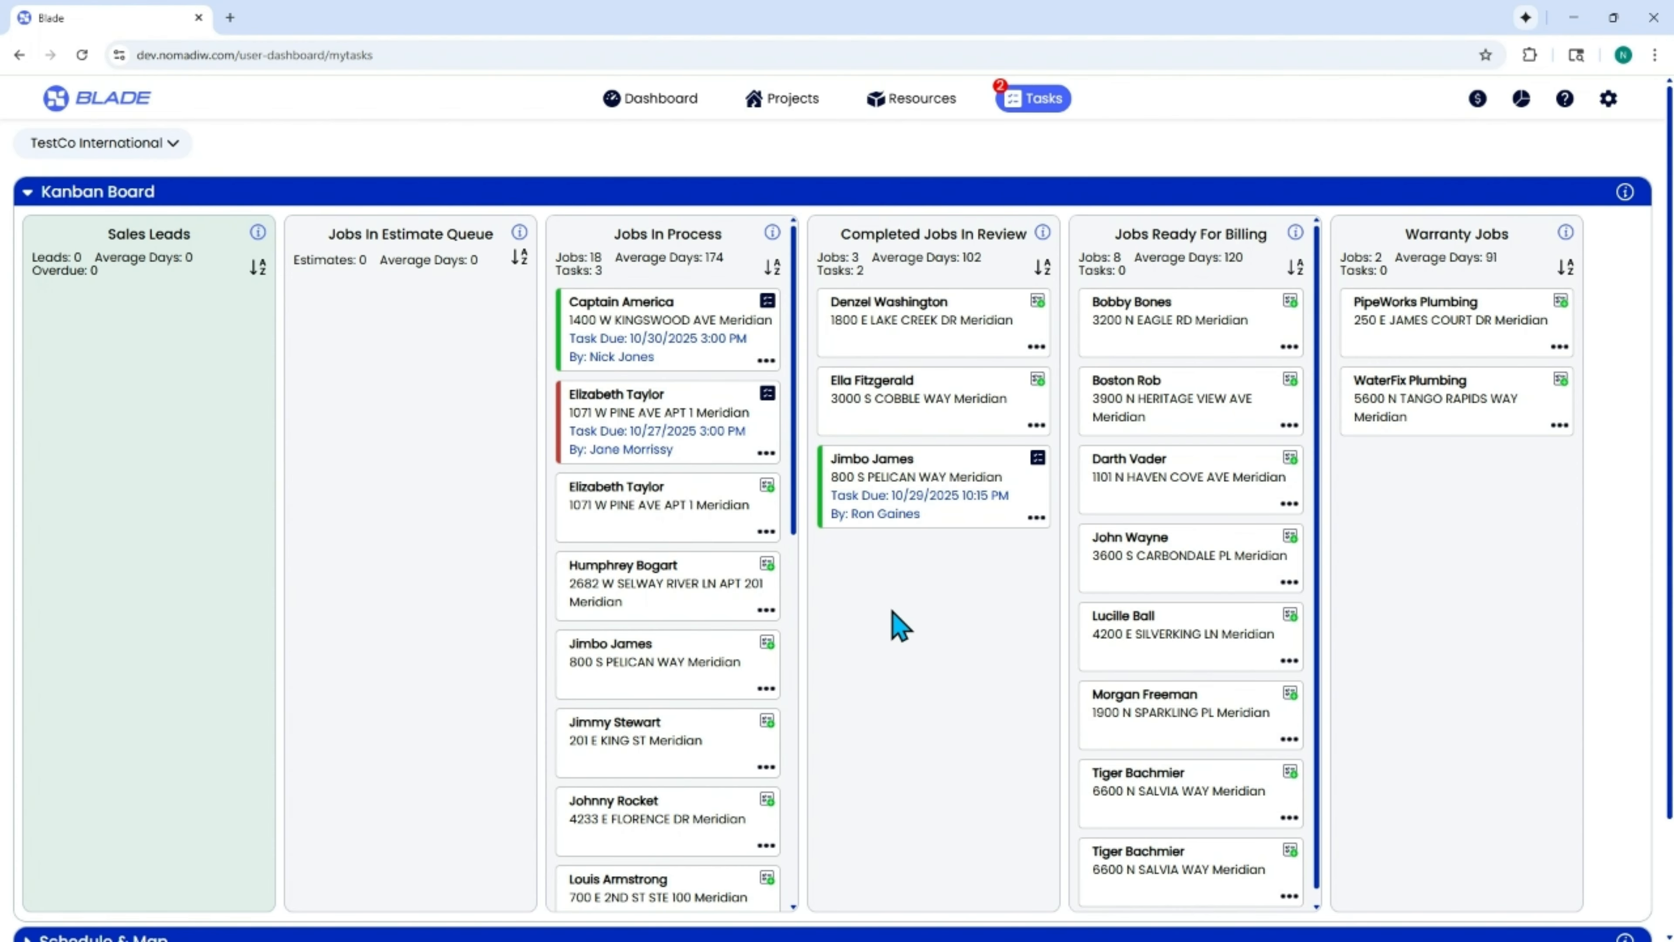
pyautogui.click(766, 533)
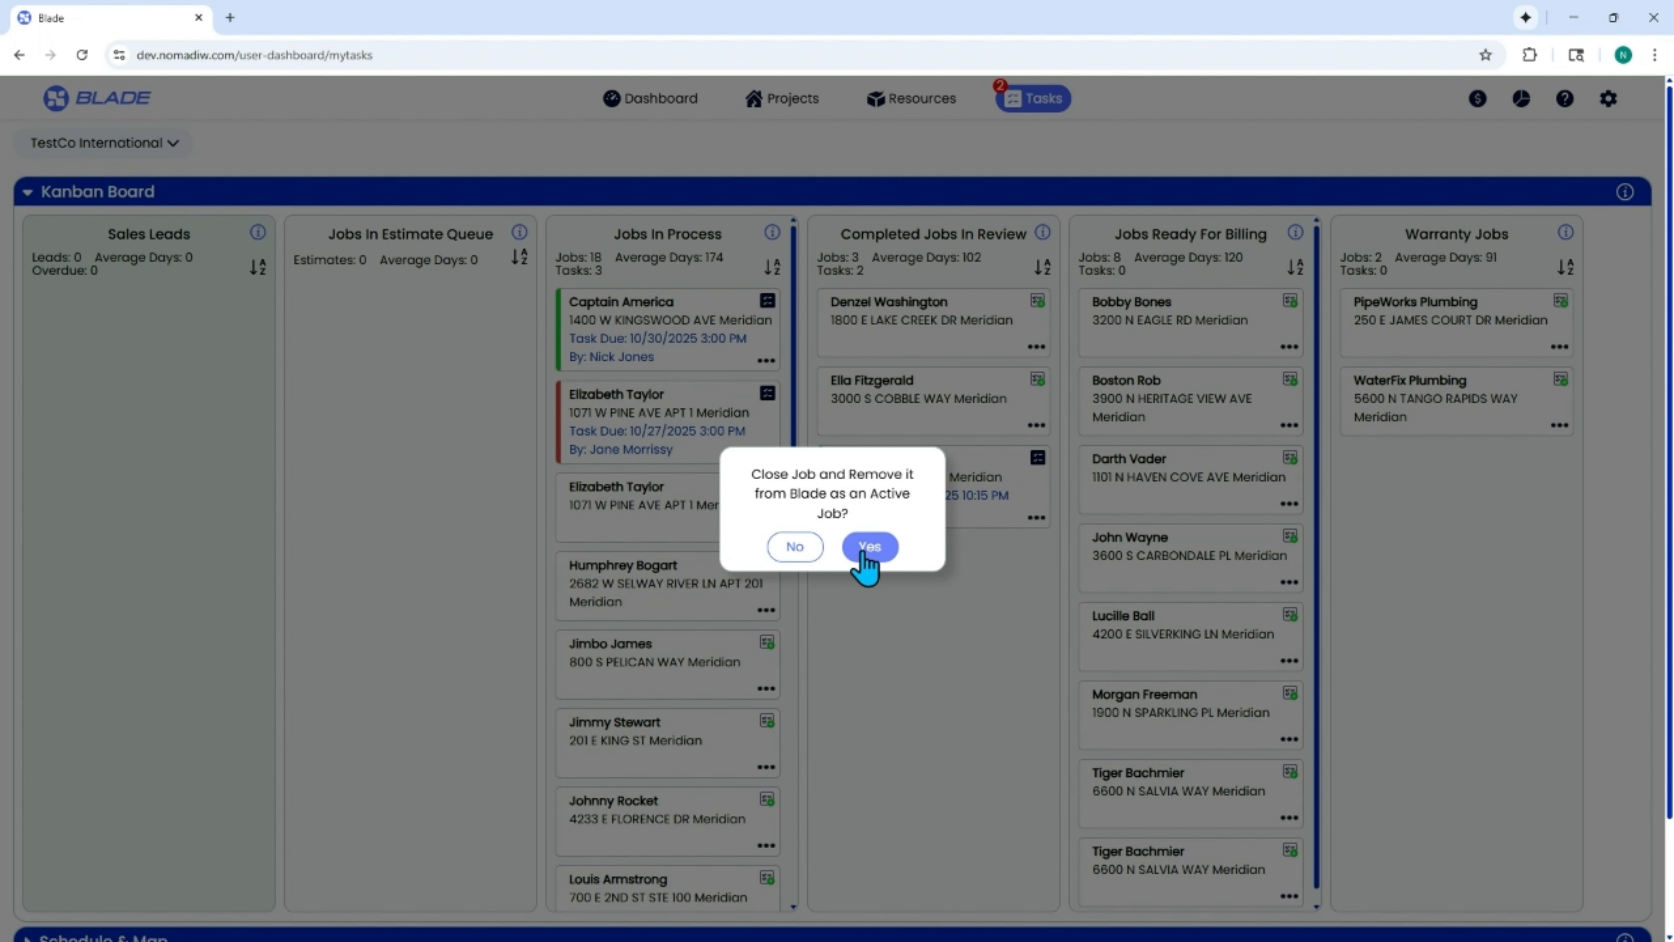
pyautogui.click(795, 547)
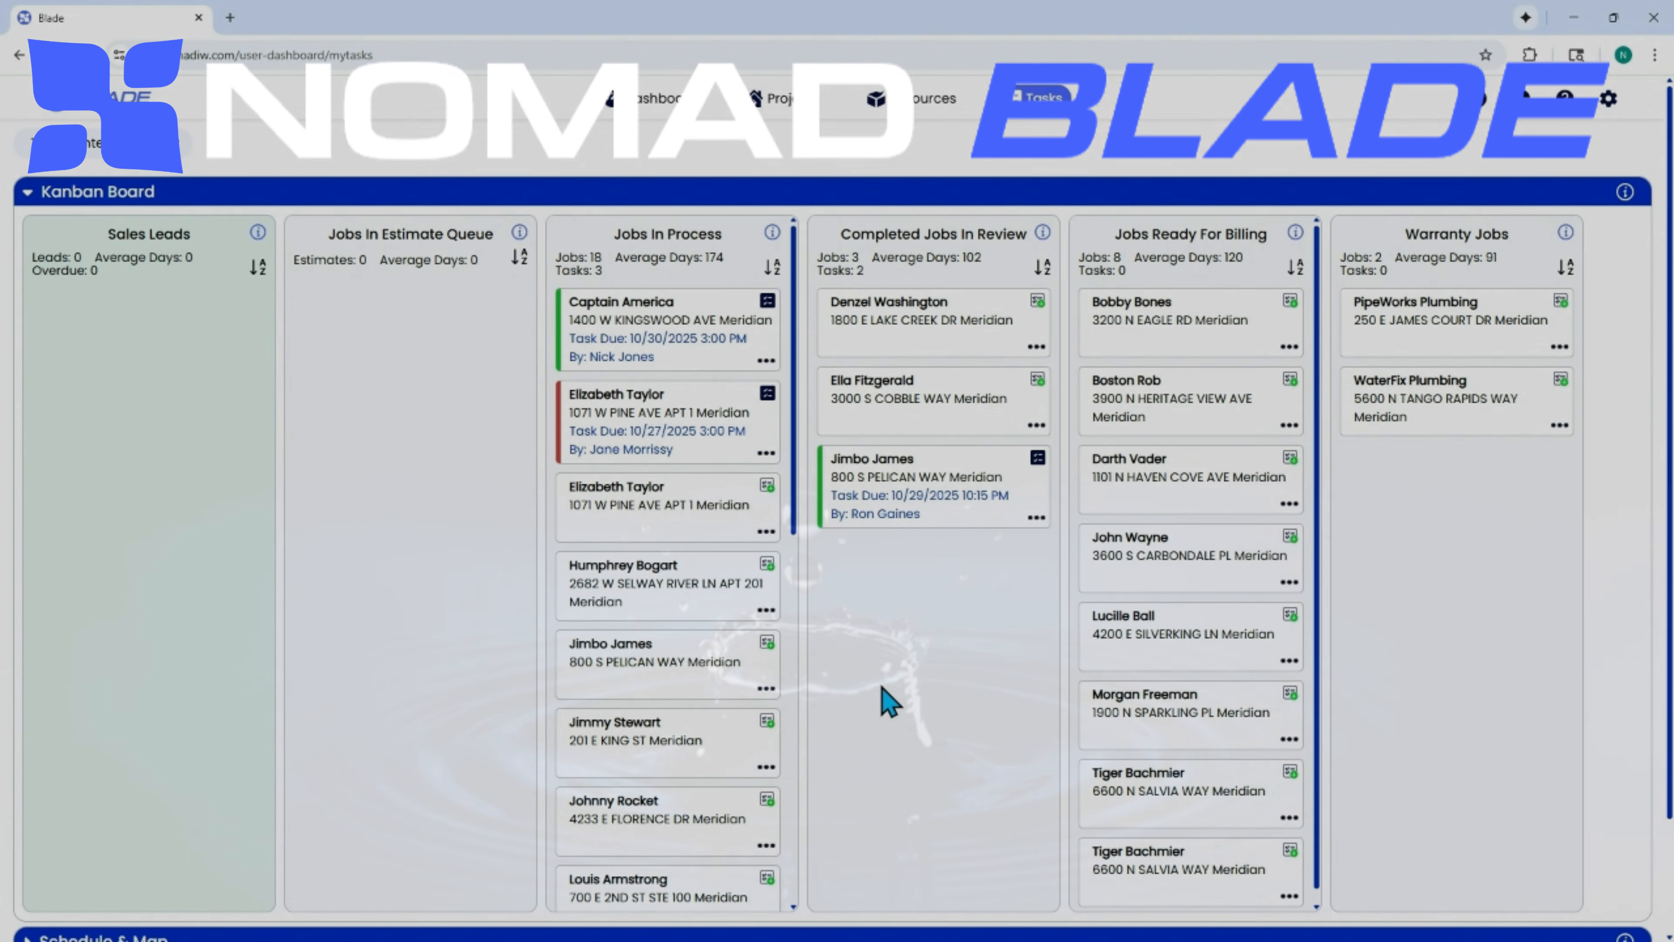